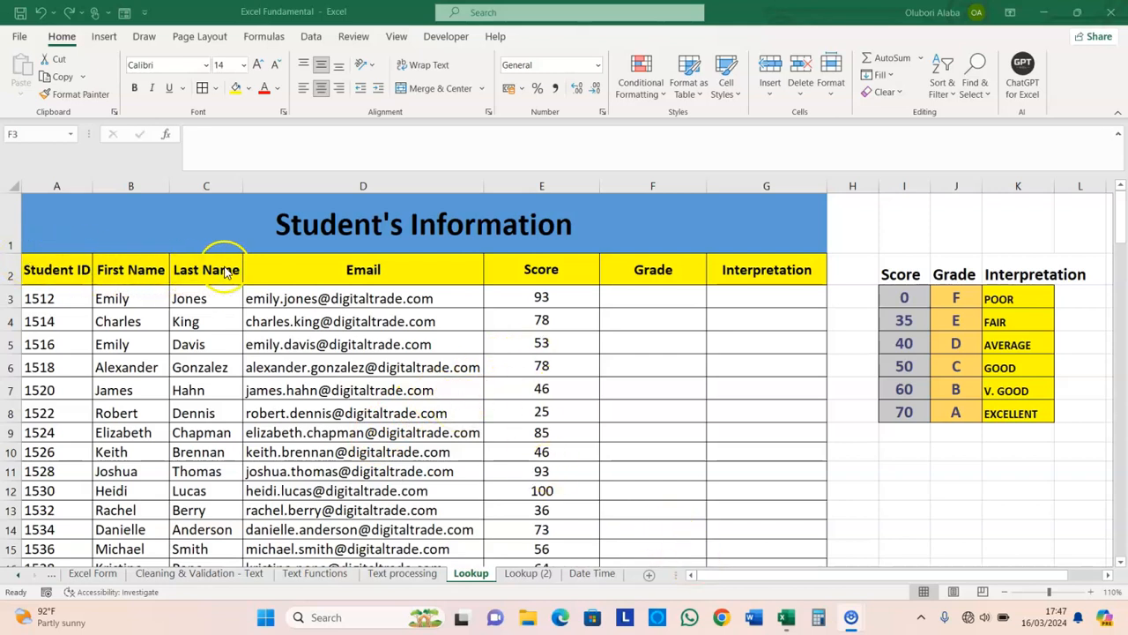
# Examine the student table's Score, Grade and Interpretation columns and the top band of the grading scale in I8:K8
pyautogui.click(542, 186)
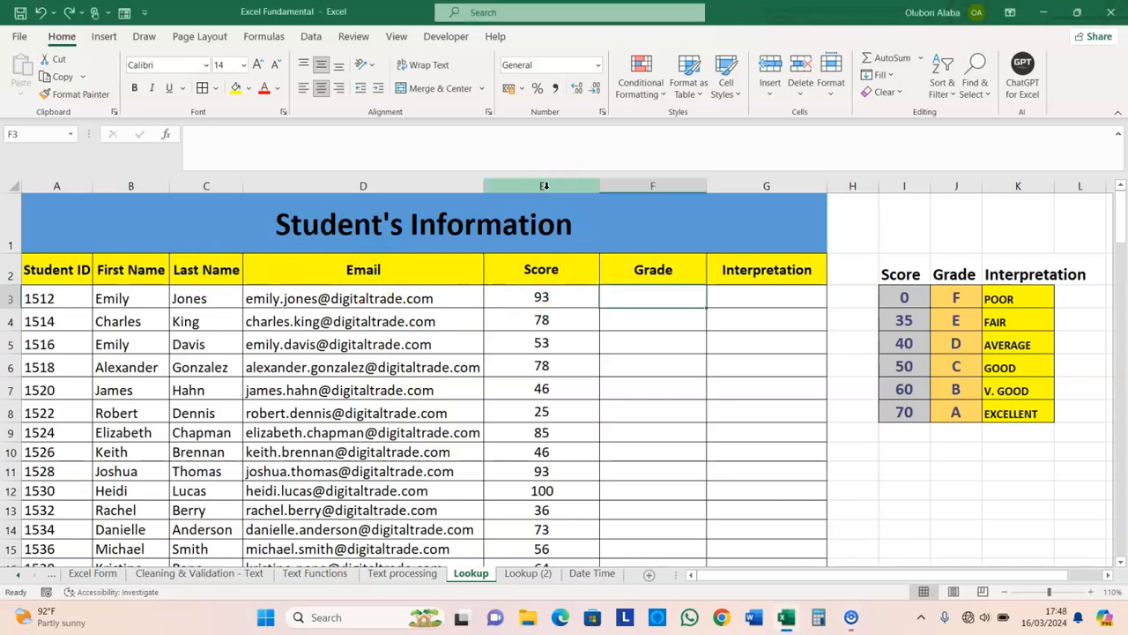
pyautogui.click(542, 185)
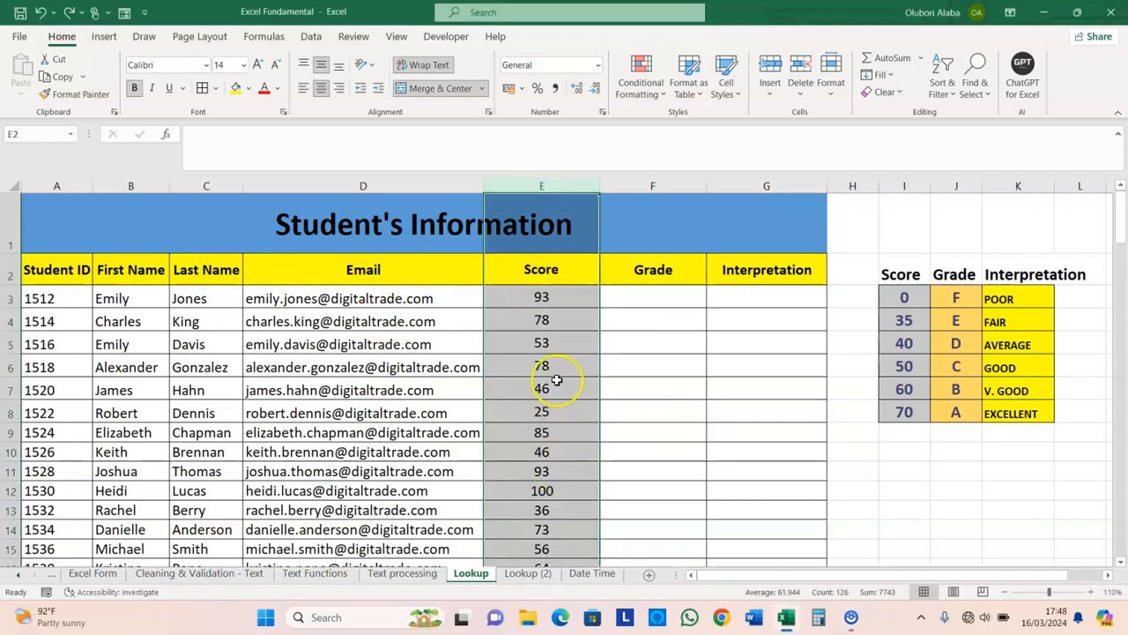
pyautogui.click(667, 298)
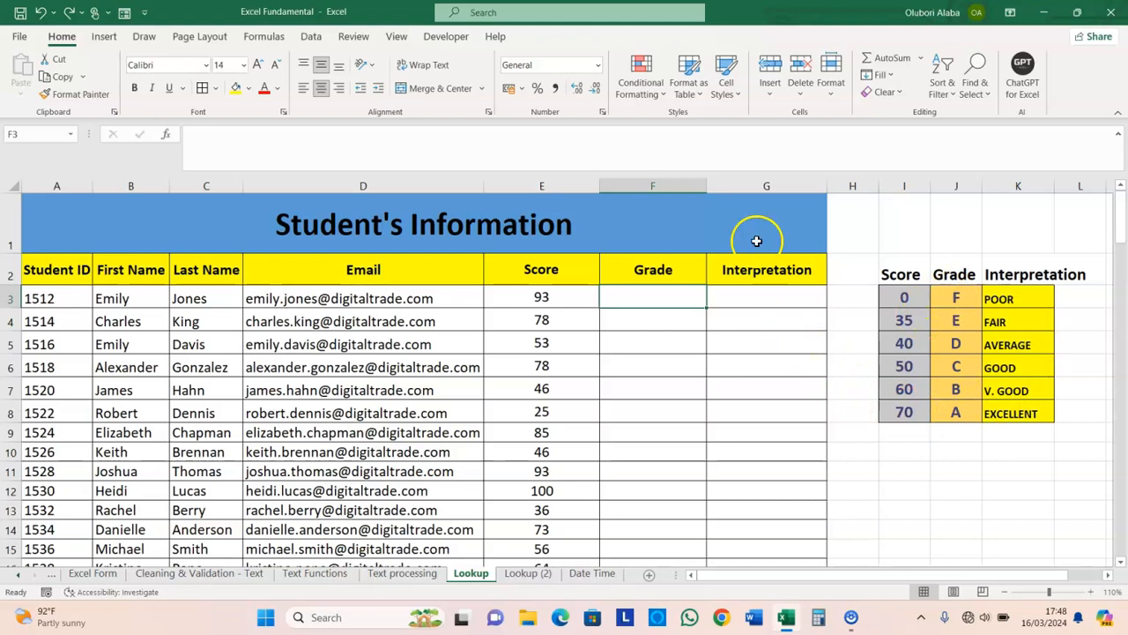
pyautogui.click(762, 179)
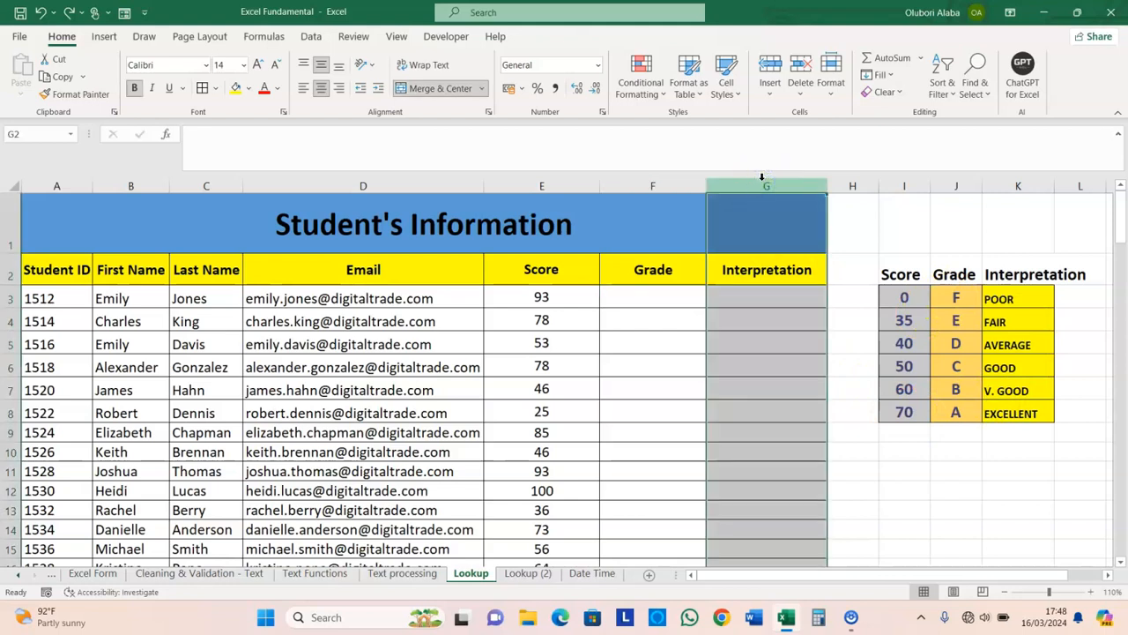
pyautogui.click(793, 334)
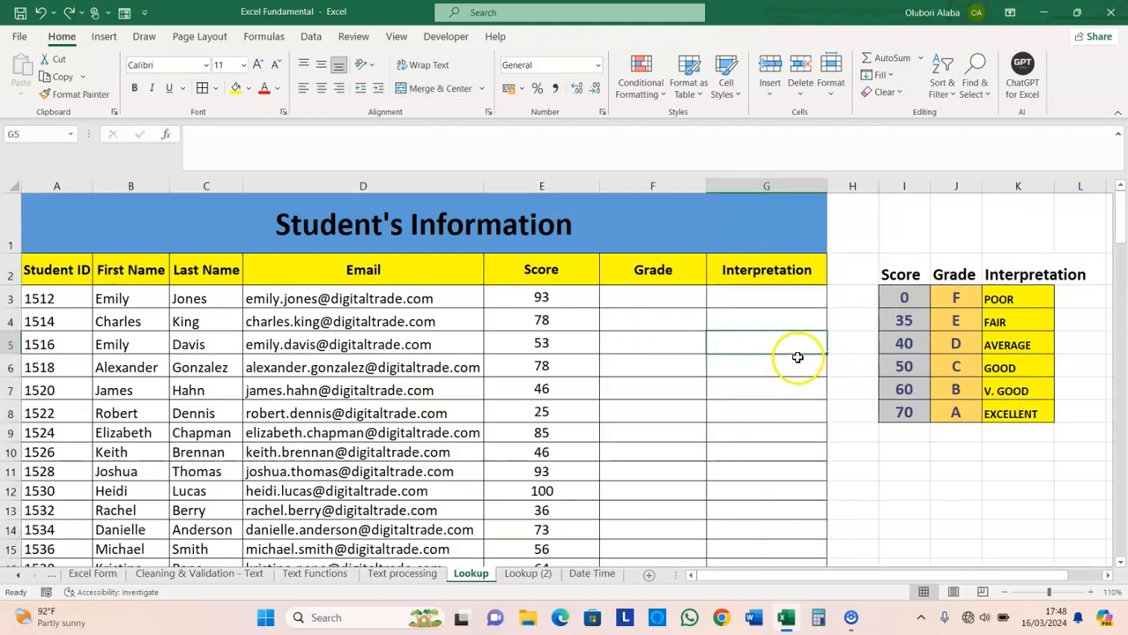
pyautogui.click(906, 413)
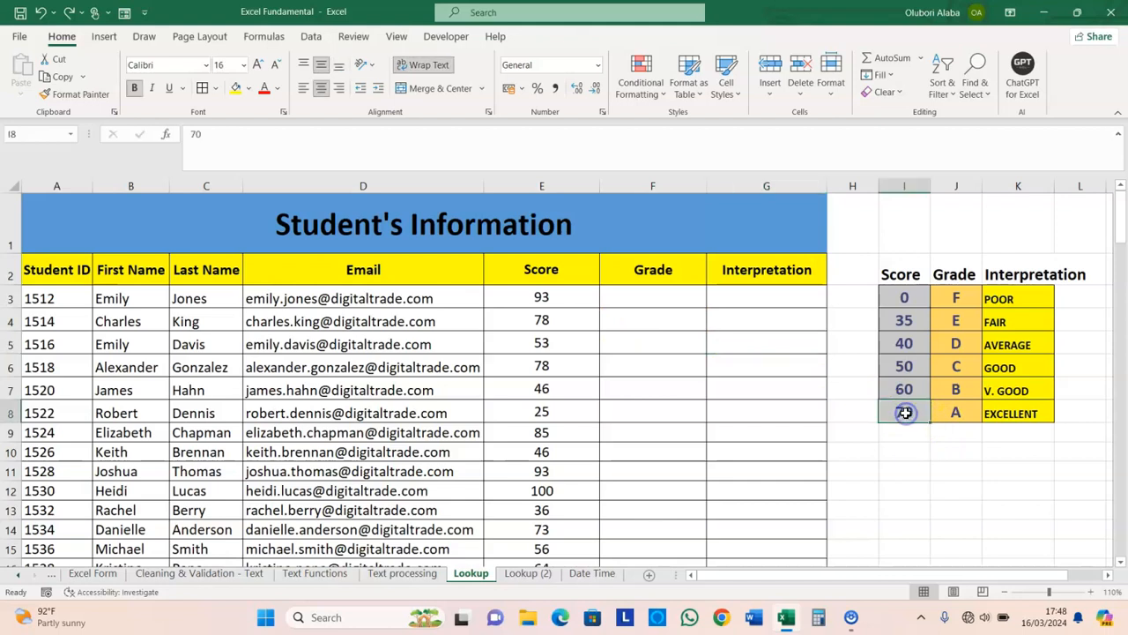
pyautogui.click(958, 413)
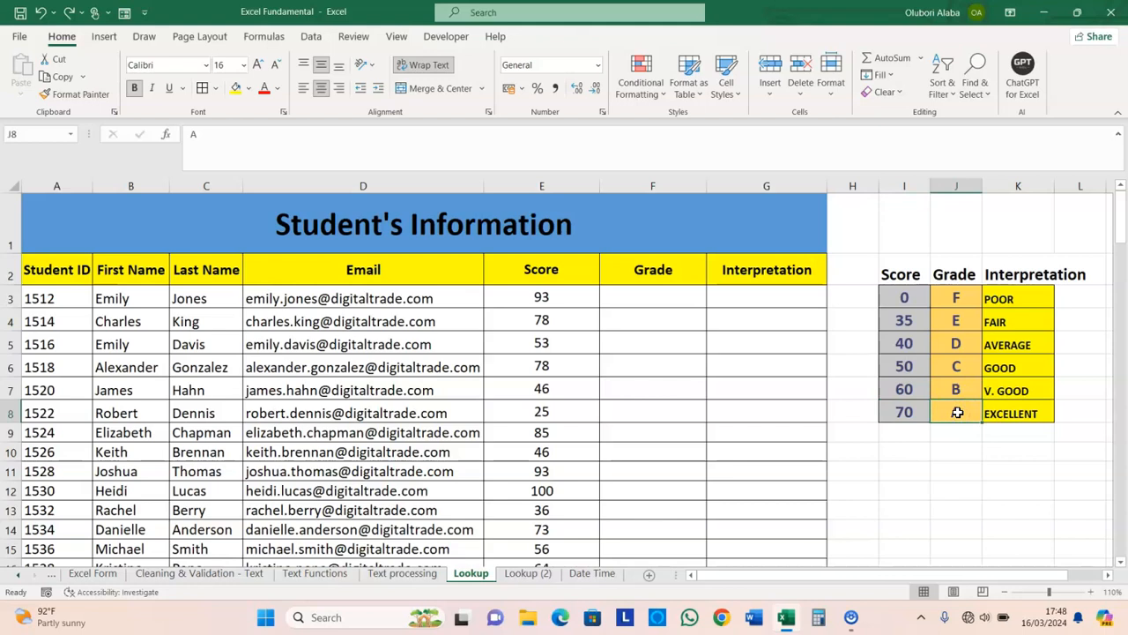
pyautogui.click(998, 414)
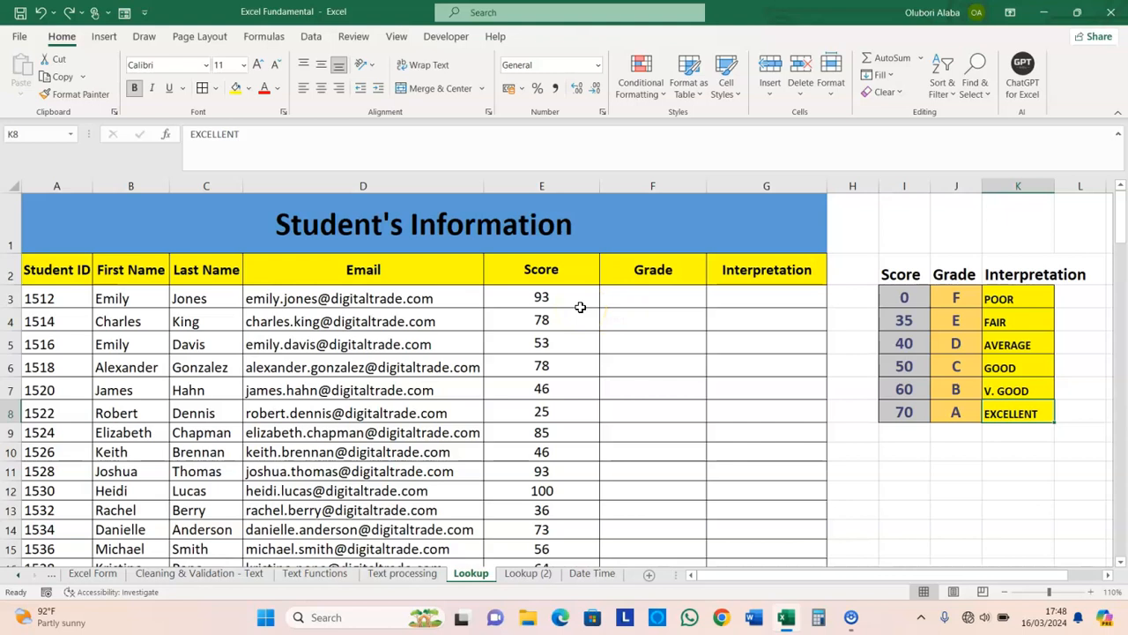
# Enter the formula =LOOKUP(E3,$I$3:$I$8,$J$3:$J$8) in cell F3 to return the first student's grade
pyautogui.click(653, 299)
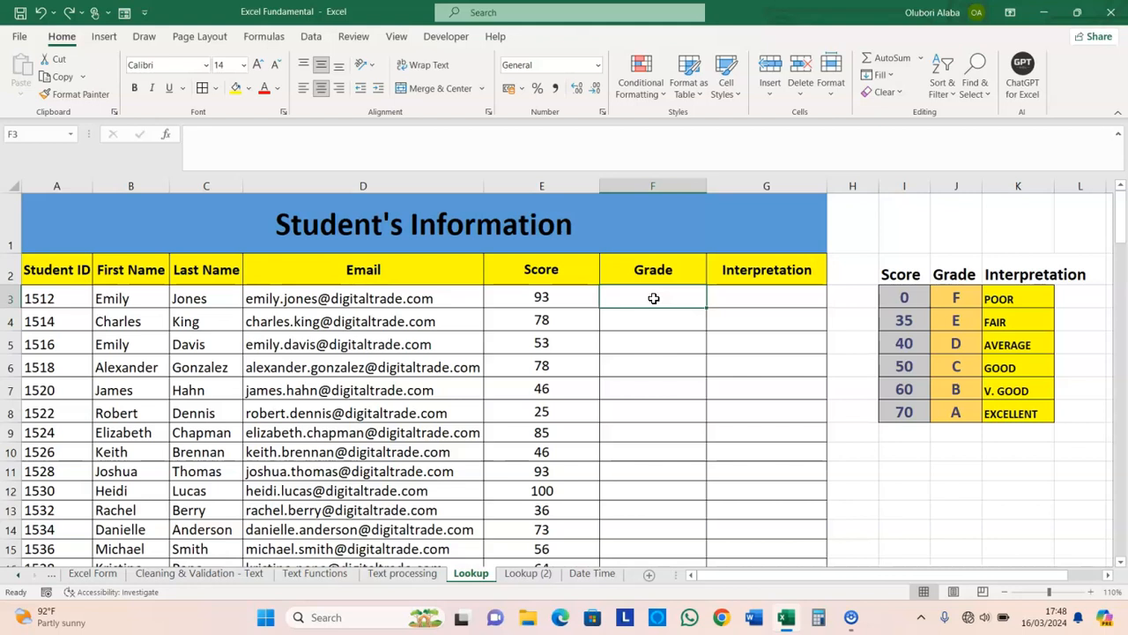
pyautogui.write('=loo')
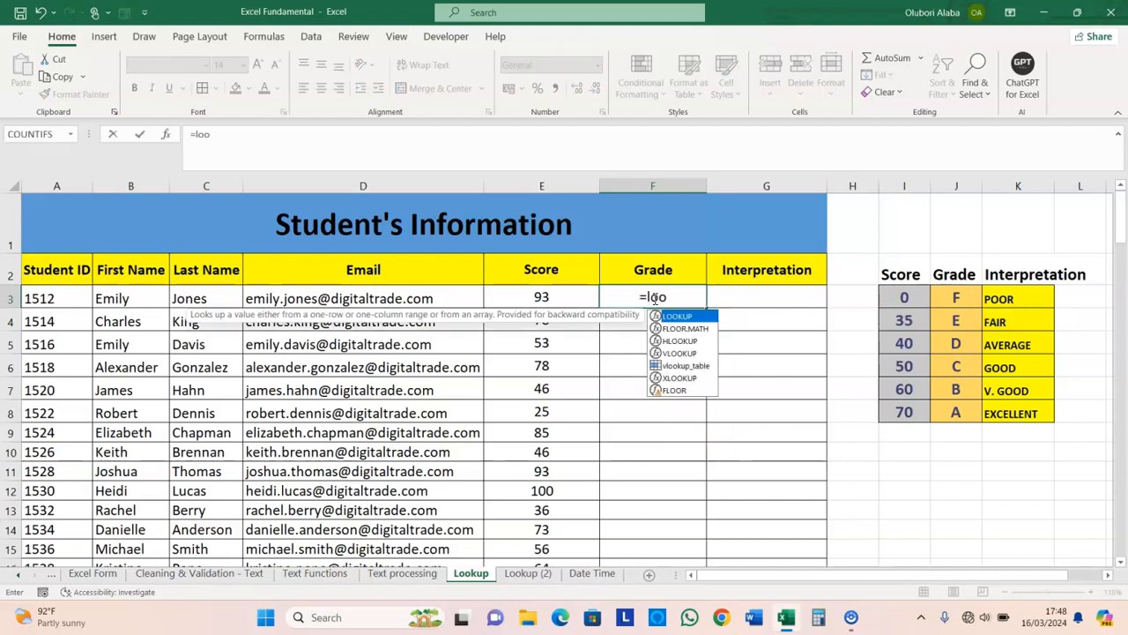
pyautogui.press('Tab')
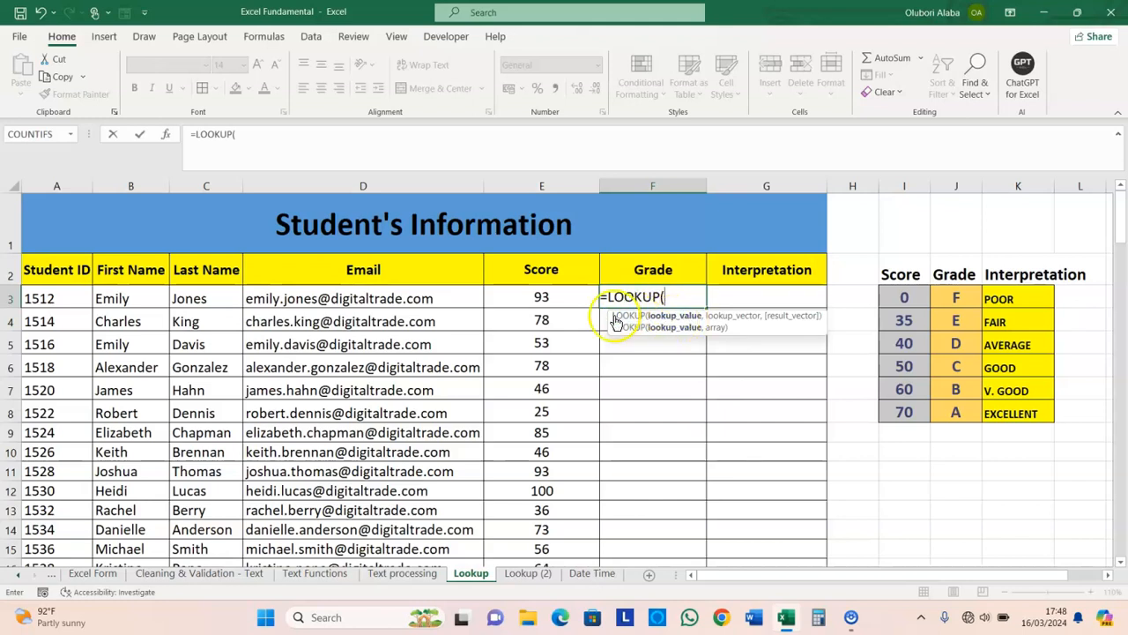
pyautogui.click(544, 298)
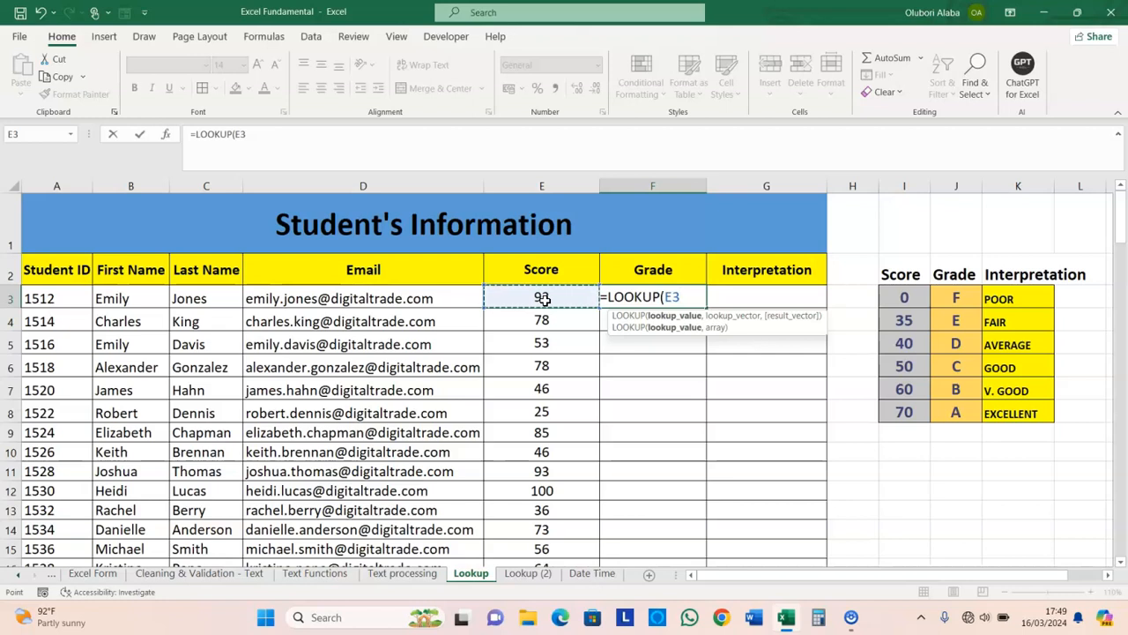
pyautogui.write(',')
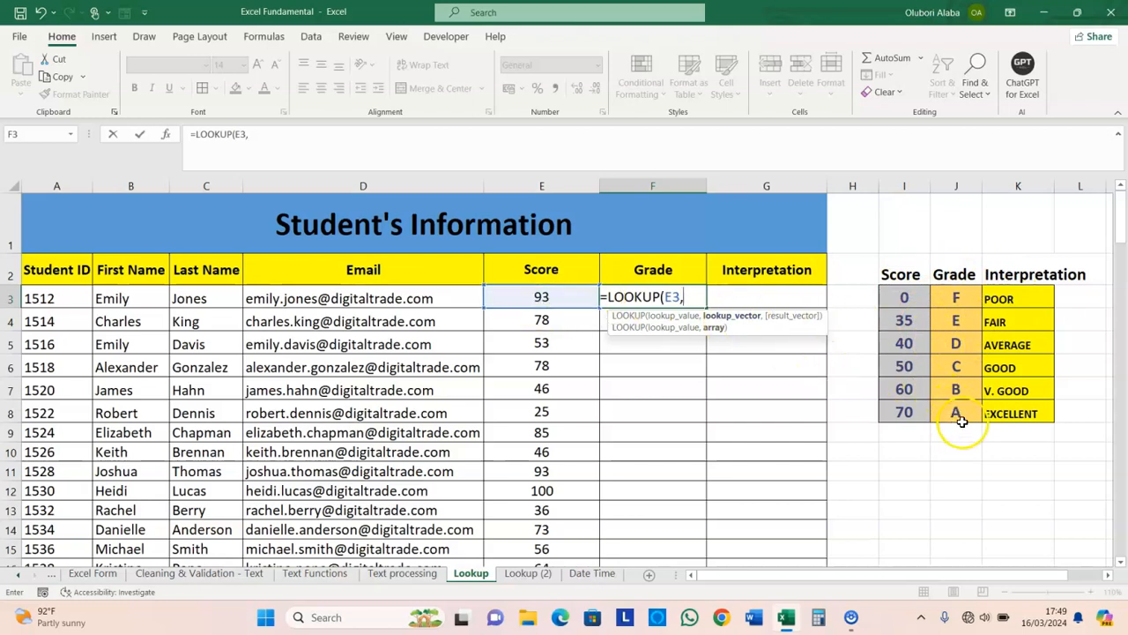
pyautogui.click(897, 294)
pyautogui.moveTo(897, 294); pyautogui.dragTo(912, 408)
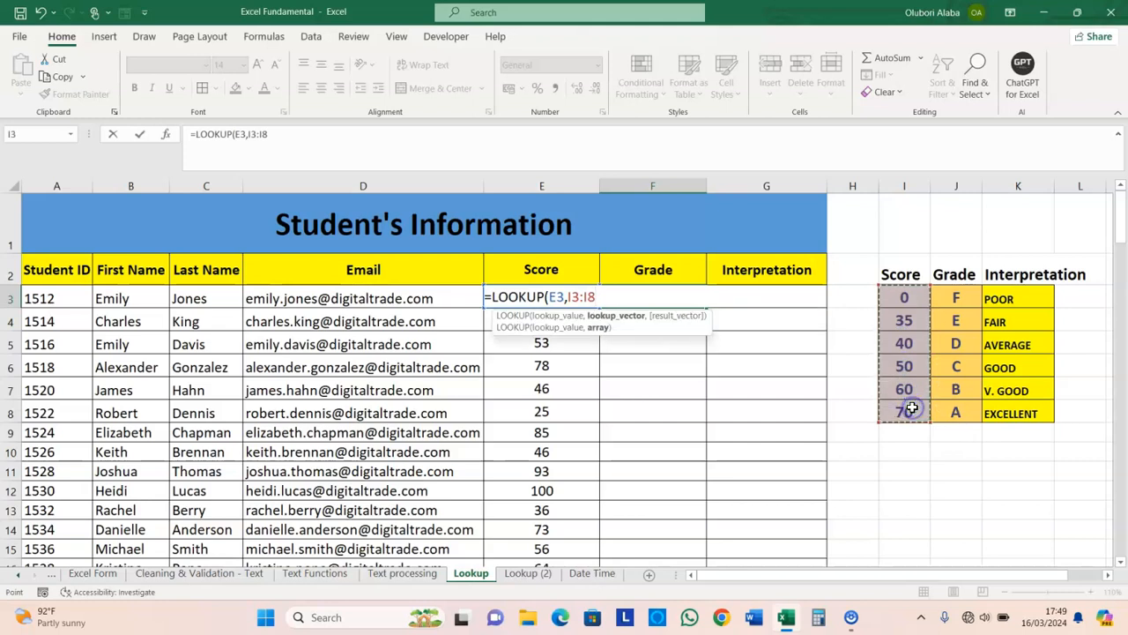
pyautogui.press('F4')
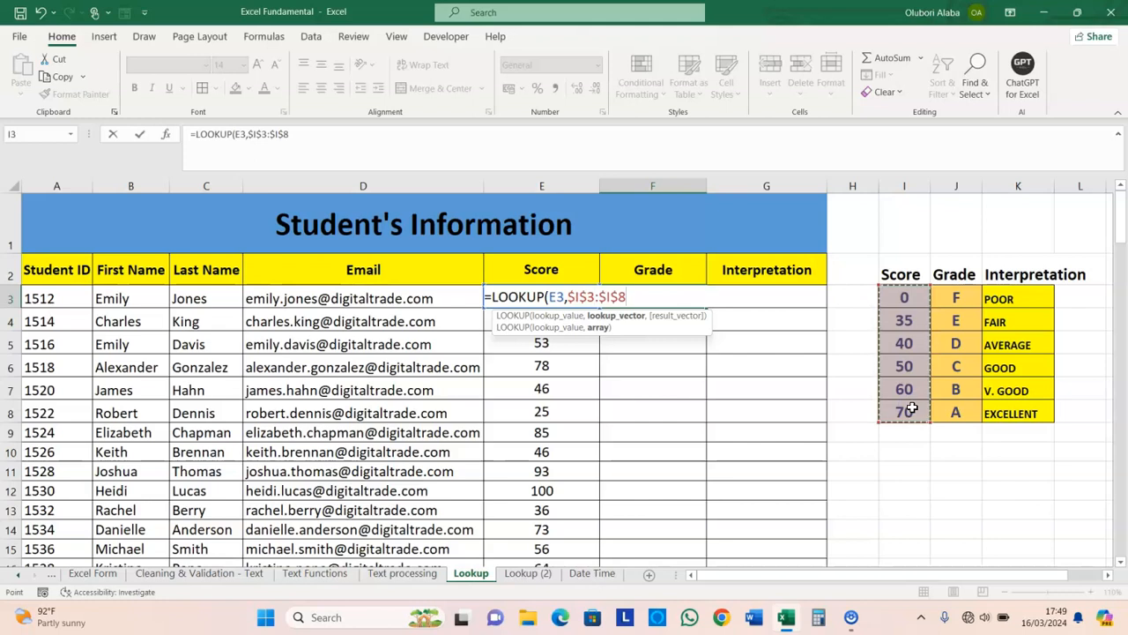
pyautogui.write(',')
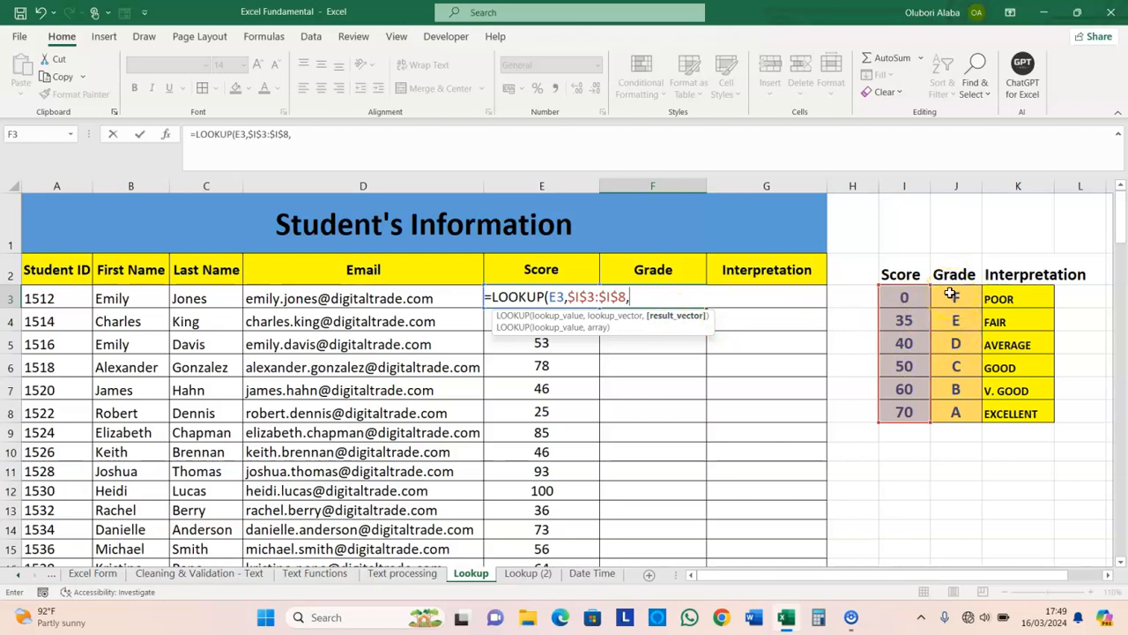
pyautogui.moveTo(951, 293); pyautogui.dragTo(959, 413)
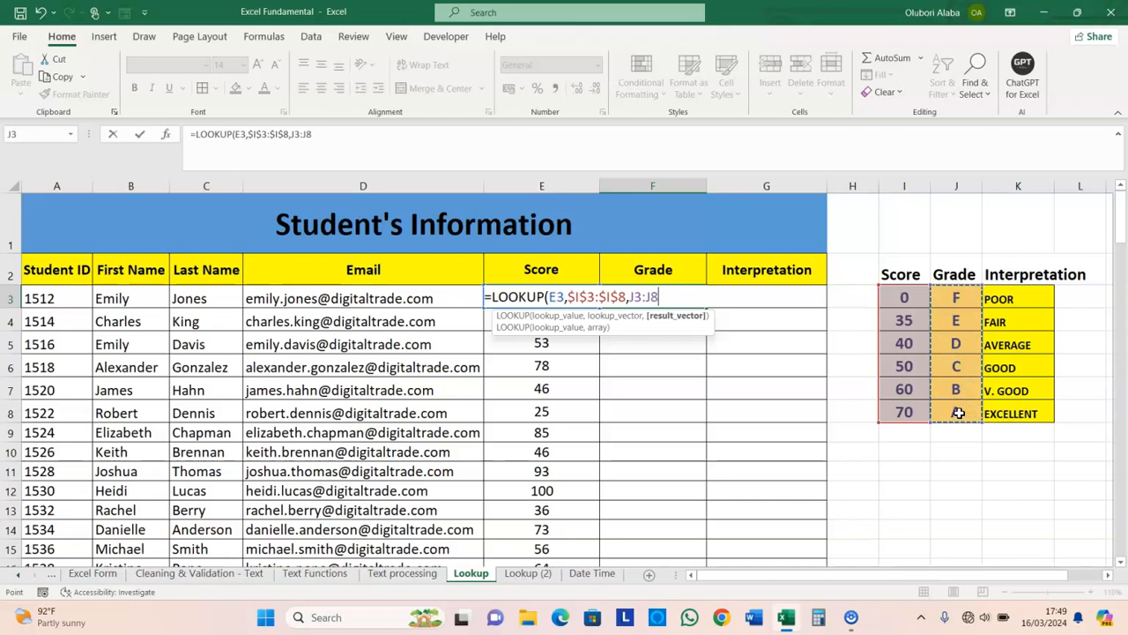
pyautogui.press('F4')
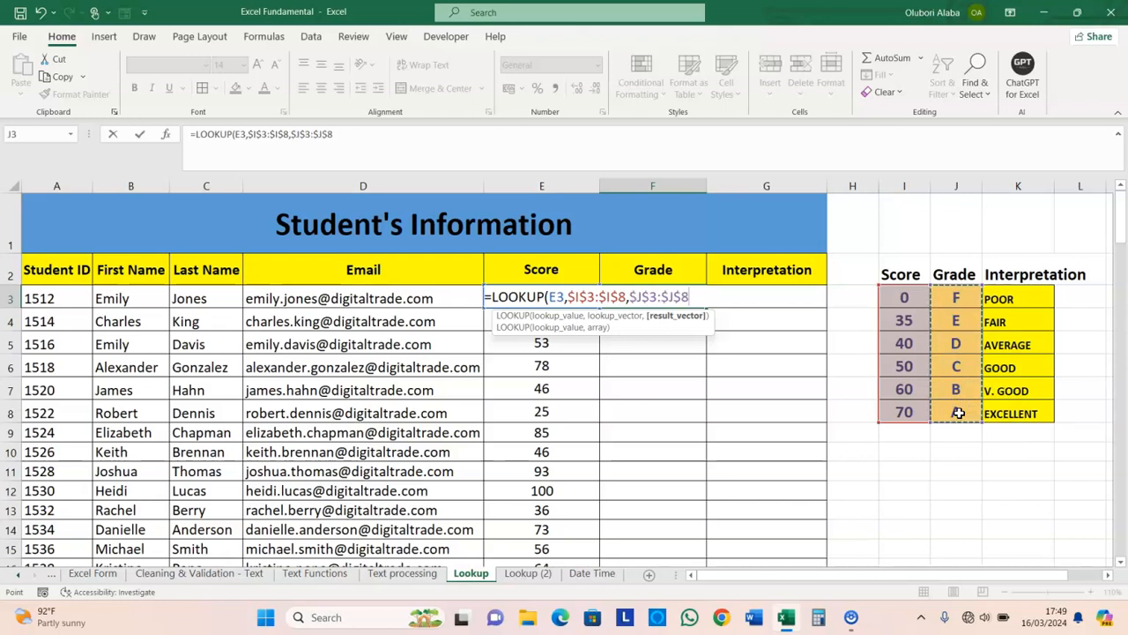
pyautogui.press('Return')
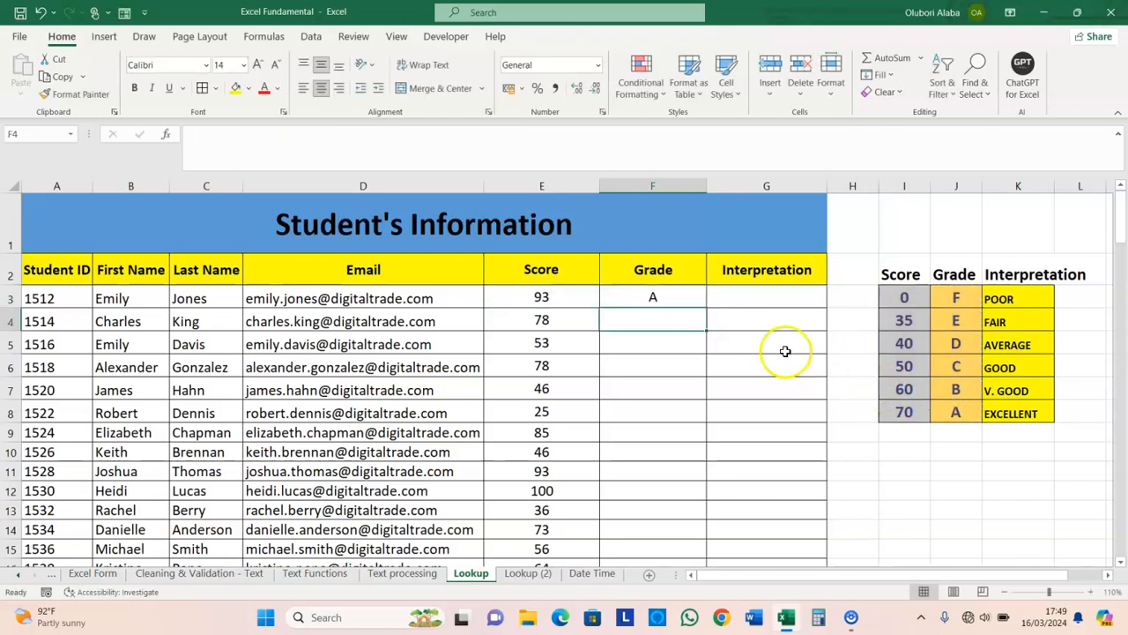
# Fill the LOOKUP formula from F3 down the Grade column to the last student in row 127
pyautogui.click(666, 306)
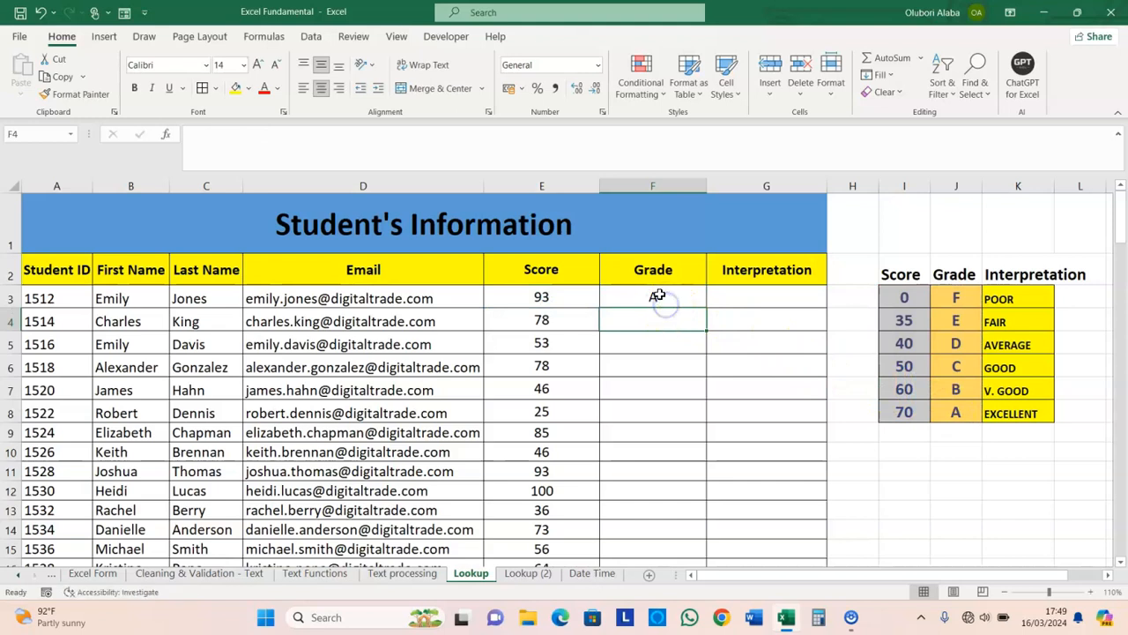
pyautogui.click(655, 294)
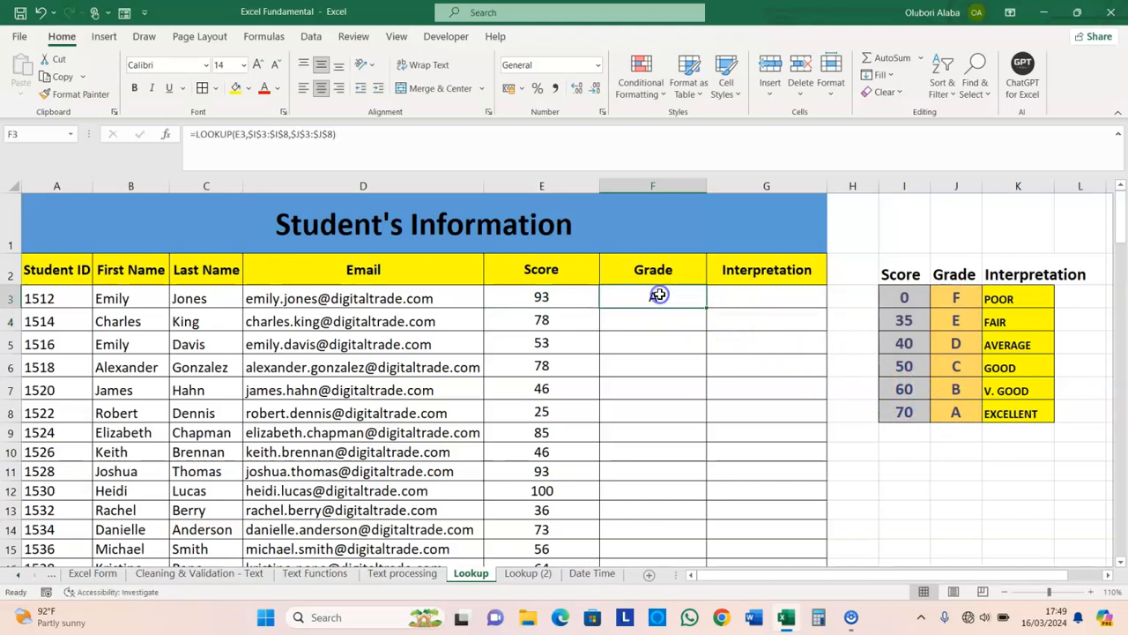
pyautogui.doubleClick(704, 307)
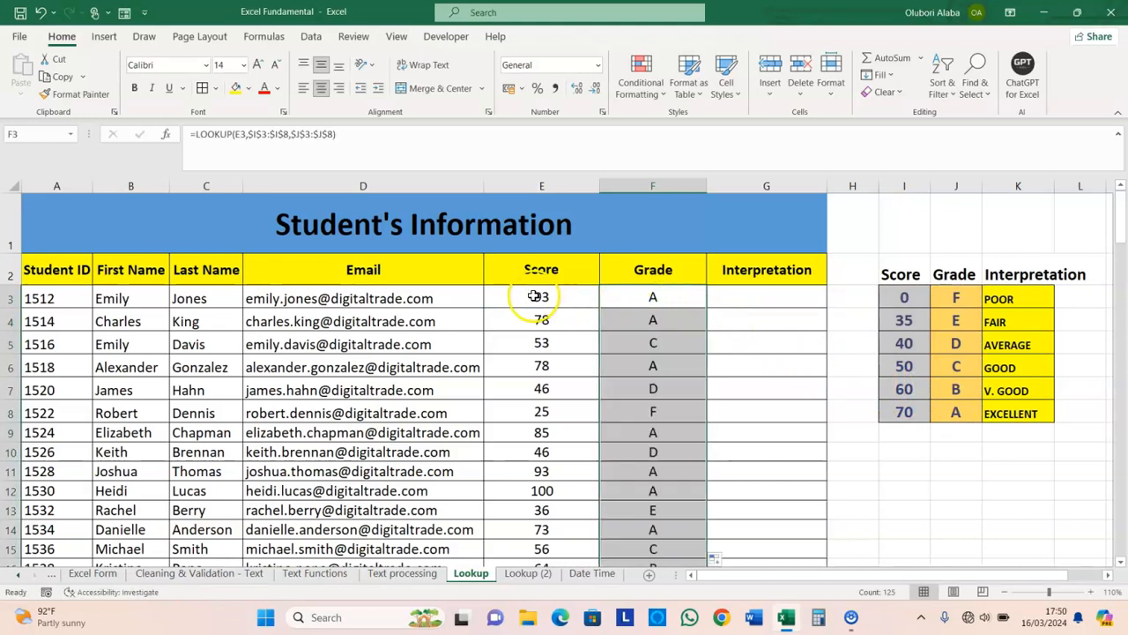
# Check the filled grades against their scores, from the first student in row 3 to the last in row 127
pyautogui.click(534, 296)
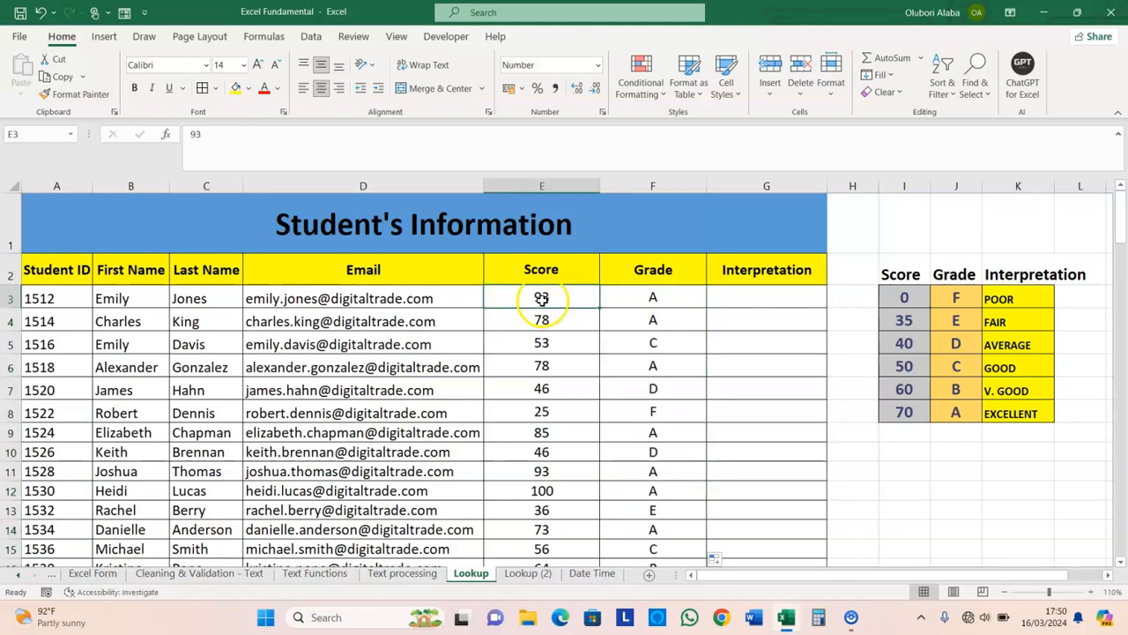
pyautogui.click(654, 303)
pyautogui.click(649, 302)
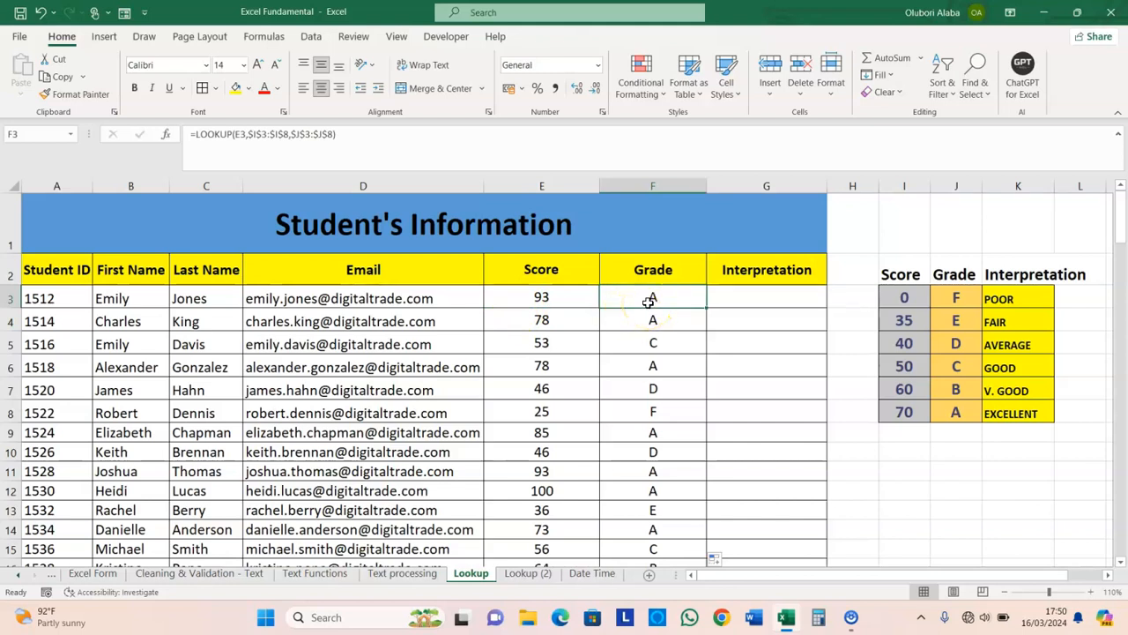
pyautogui.hotkey('ctrl', 'shift', 'Left')
pyautogui.press('Down')
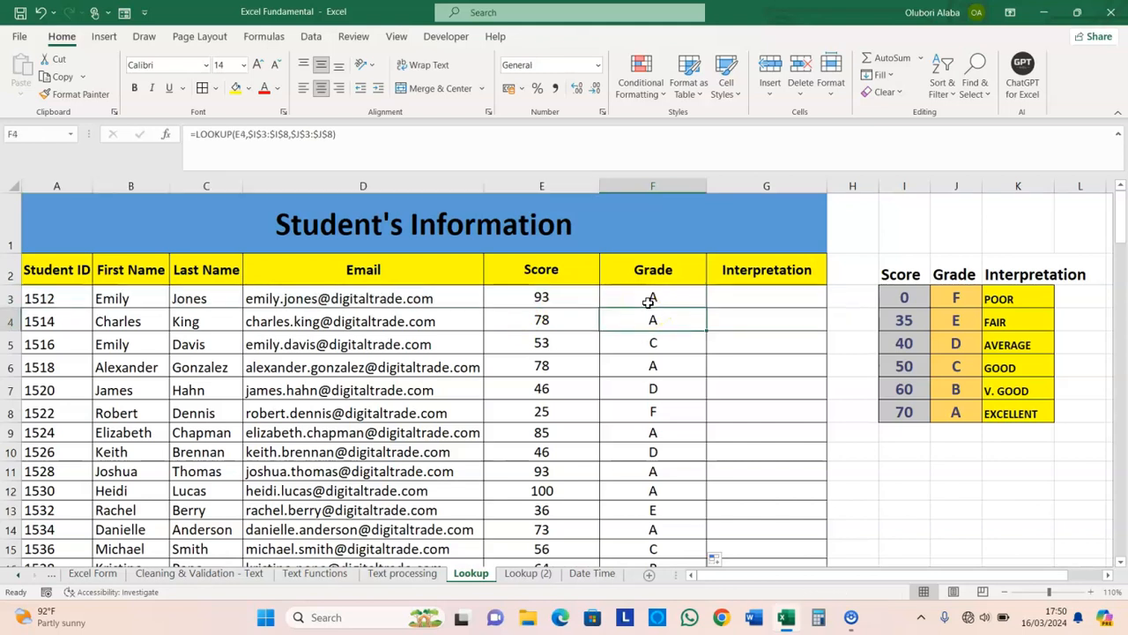
pyautogui.press('Up')
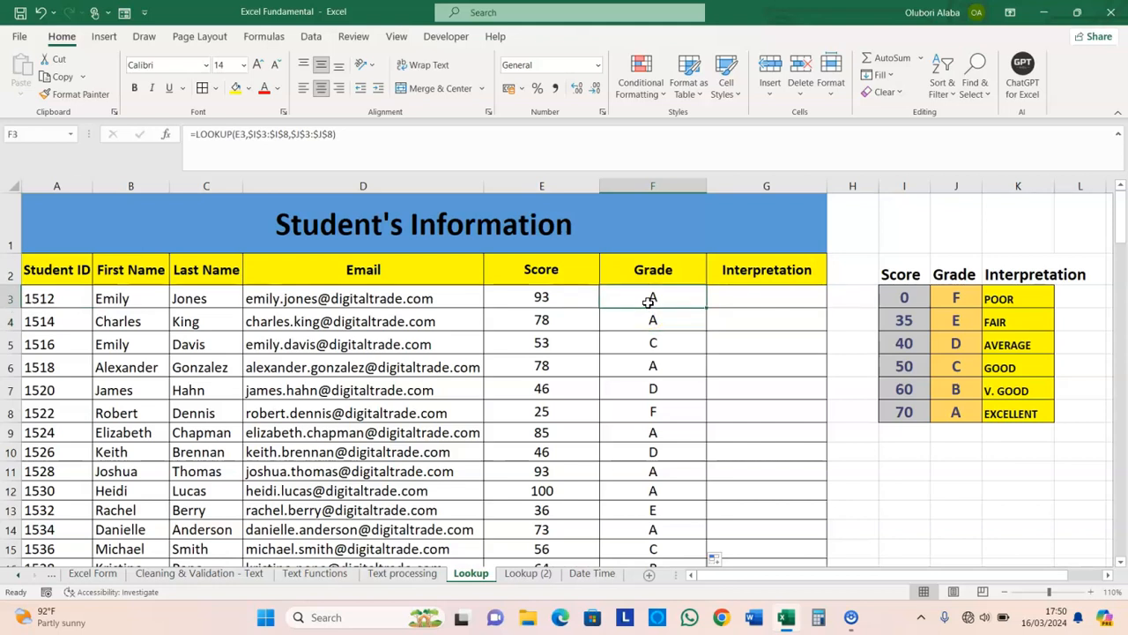
pyautogui.hotkey('ctrl', 'shift', 'Down')
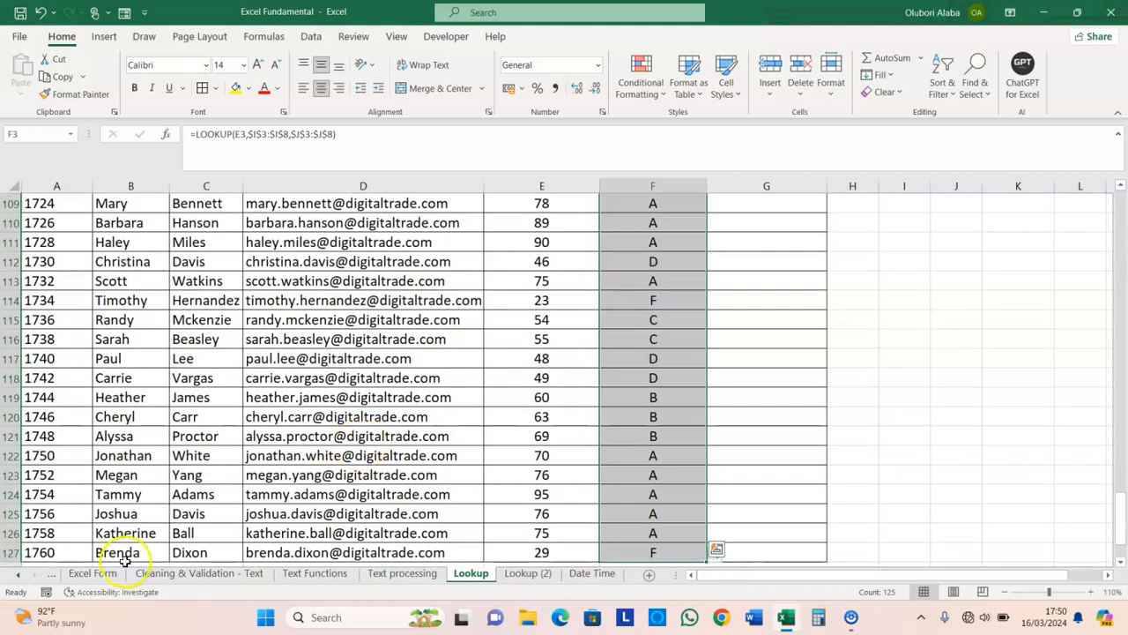
pyautogui.click(541, 554)
pyautogui.click(648, 555)
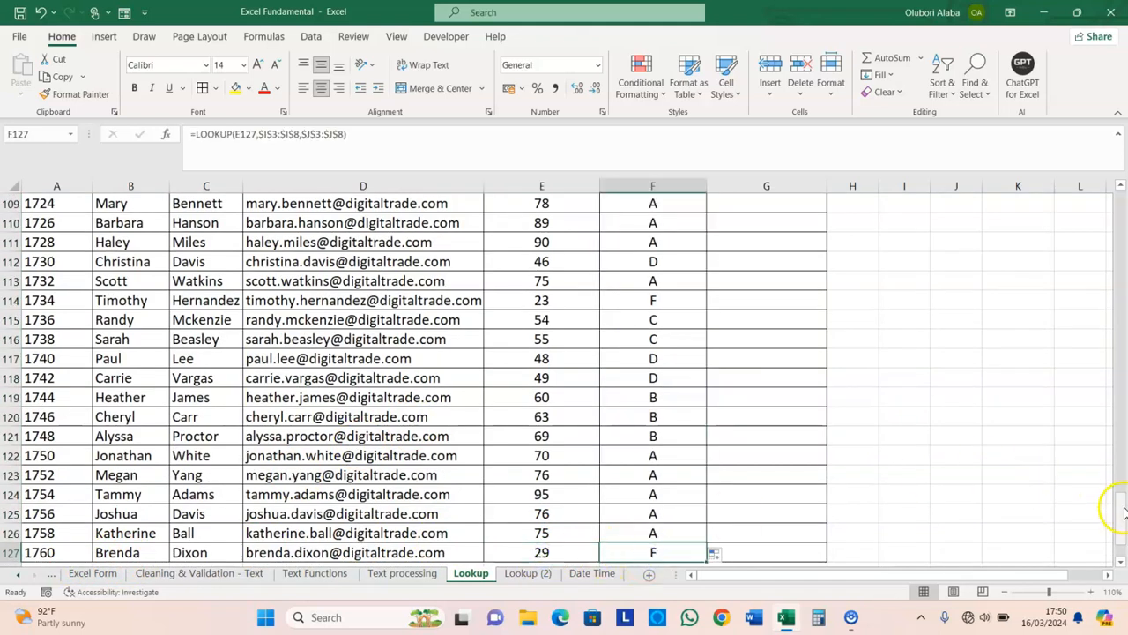
pyautogui.moveTo(1122, 504); pyautogui.dragTo(1116, 199)
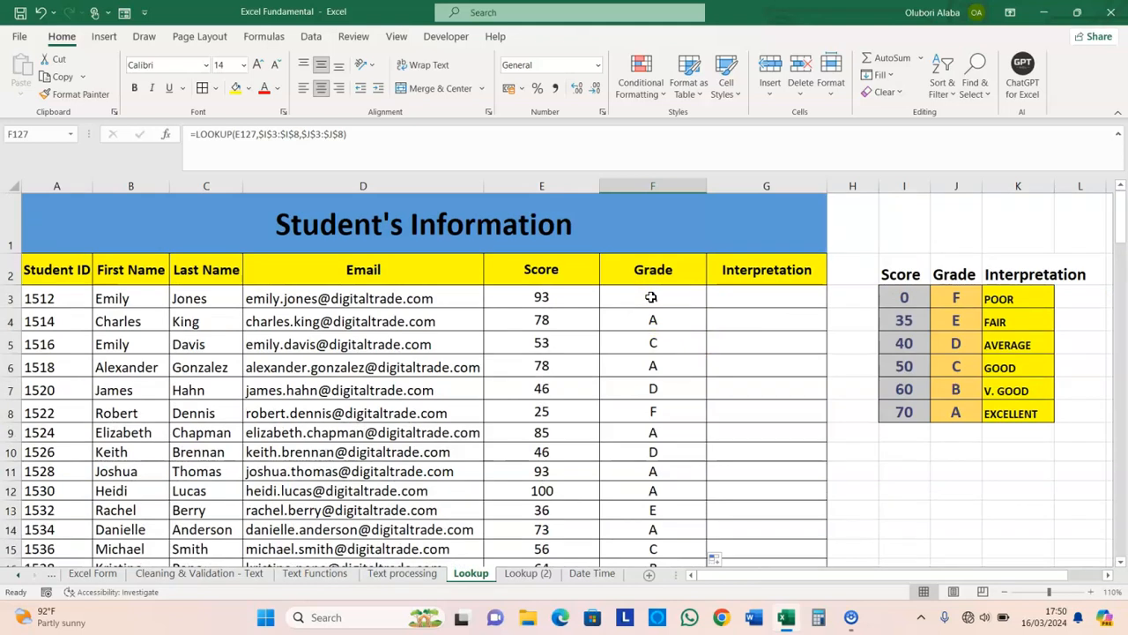
# Compare the empty Interpretation column with the interpretations given for grades A and F in the grading scale
pyautogui.click(750, 301)
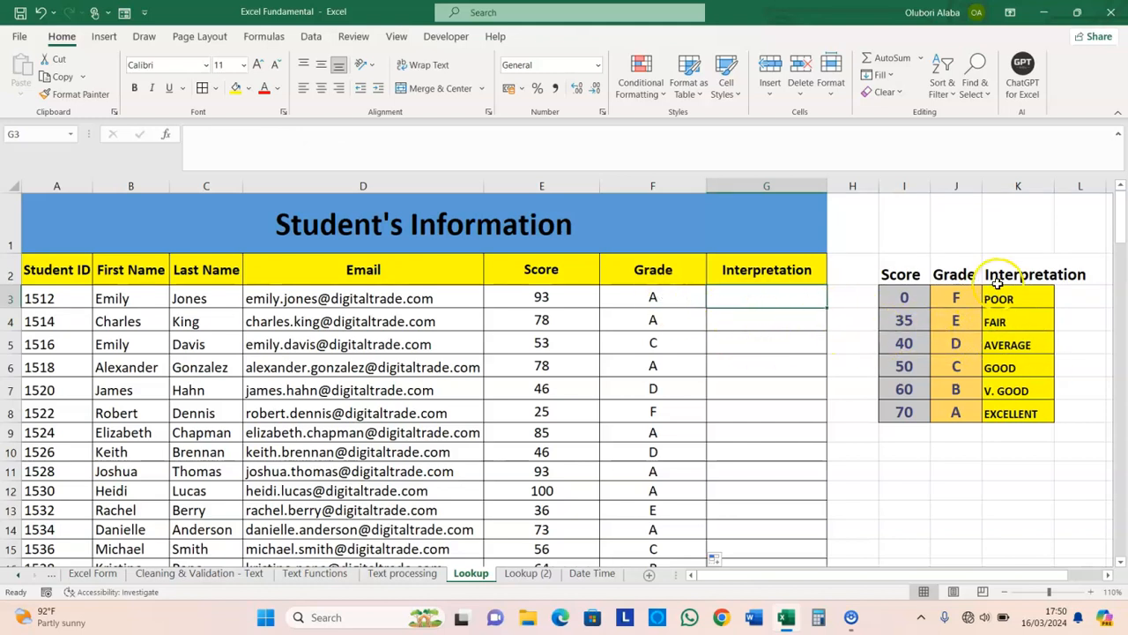
pyautogui.click(771, 304)
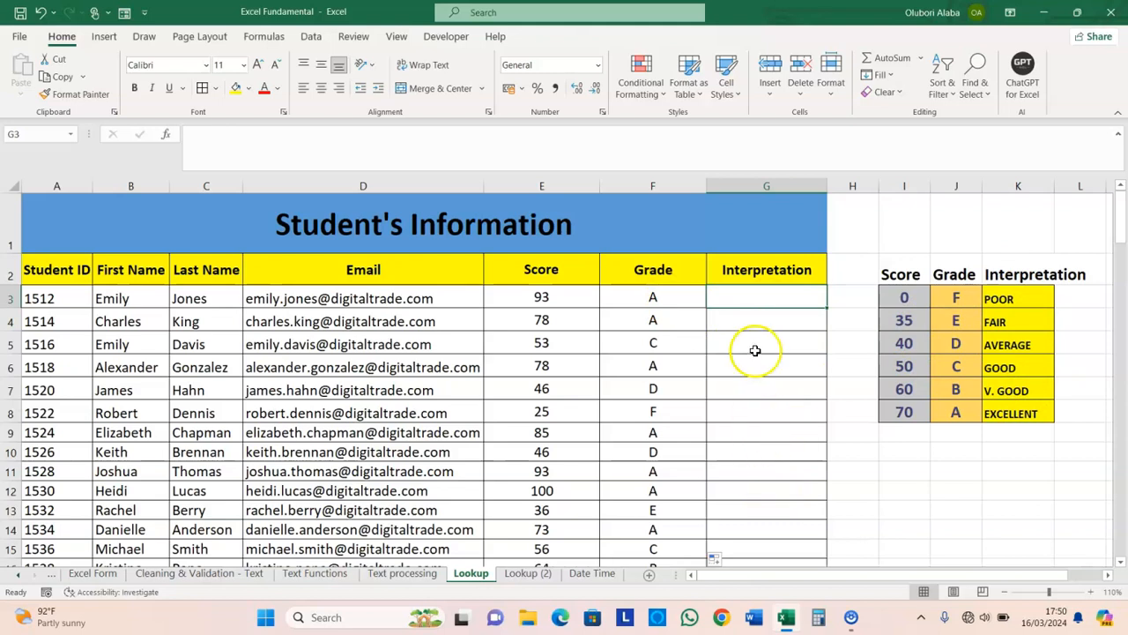
pyautogui.click(958, 413)
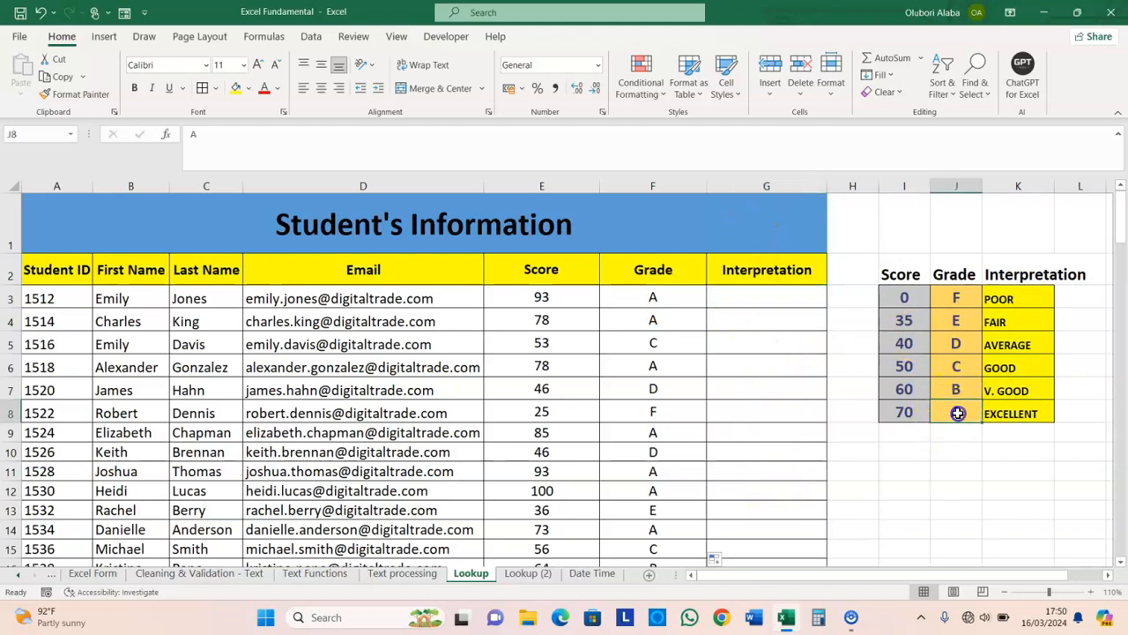
pyautogui.click(1014, 414)
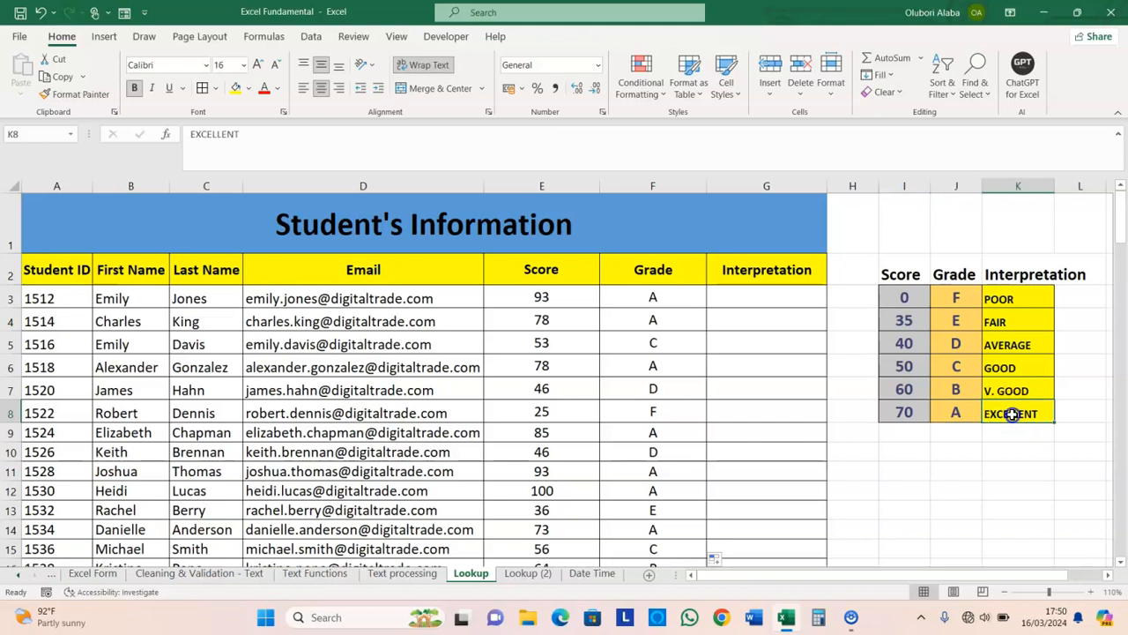
pyautogui.click(952, 298)
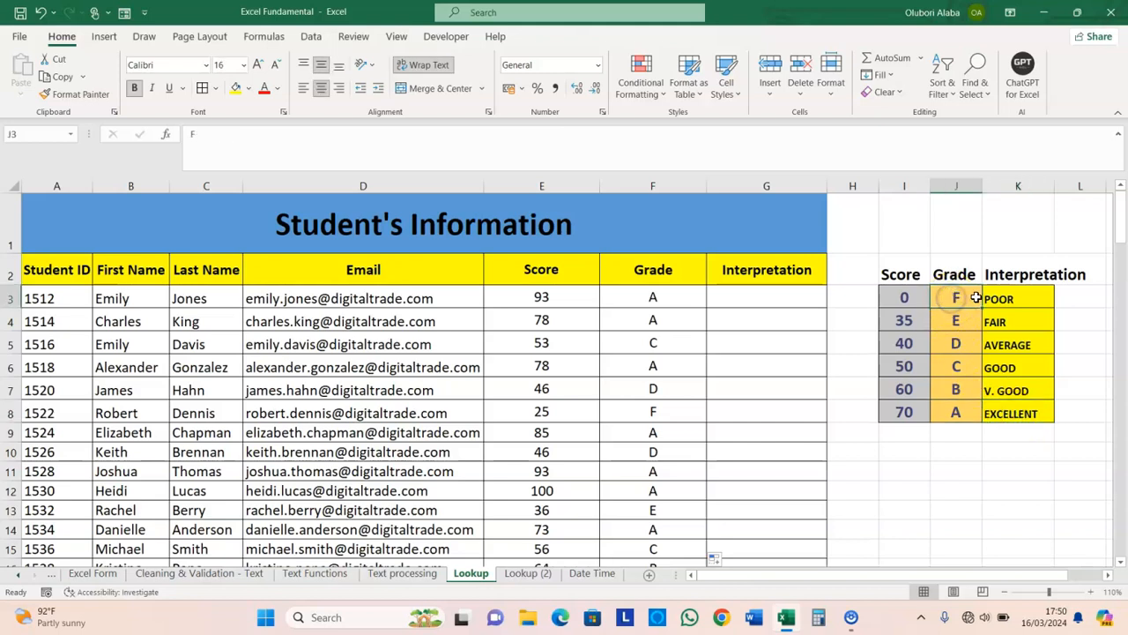
pyautogui.click(1014, 298)
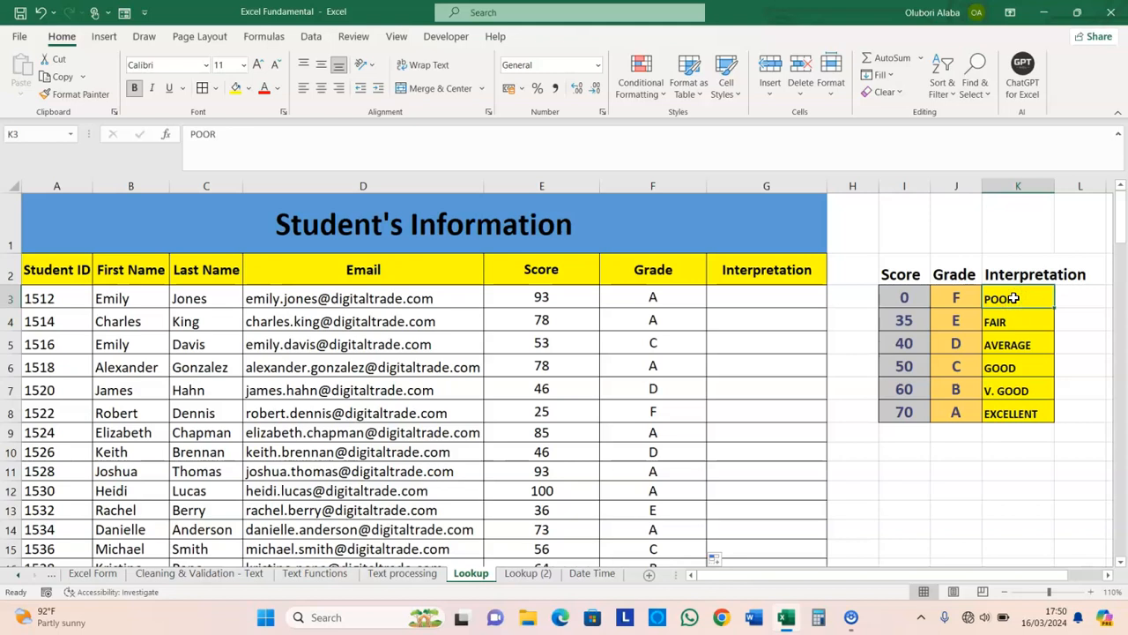
# Enter the formula =VLOOKUP(E3,$I$3:$K$8,3,1) in cell G3 to return the first student's interpretation
pyautogui.click(780, 300)
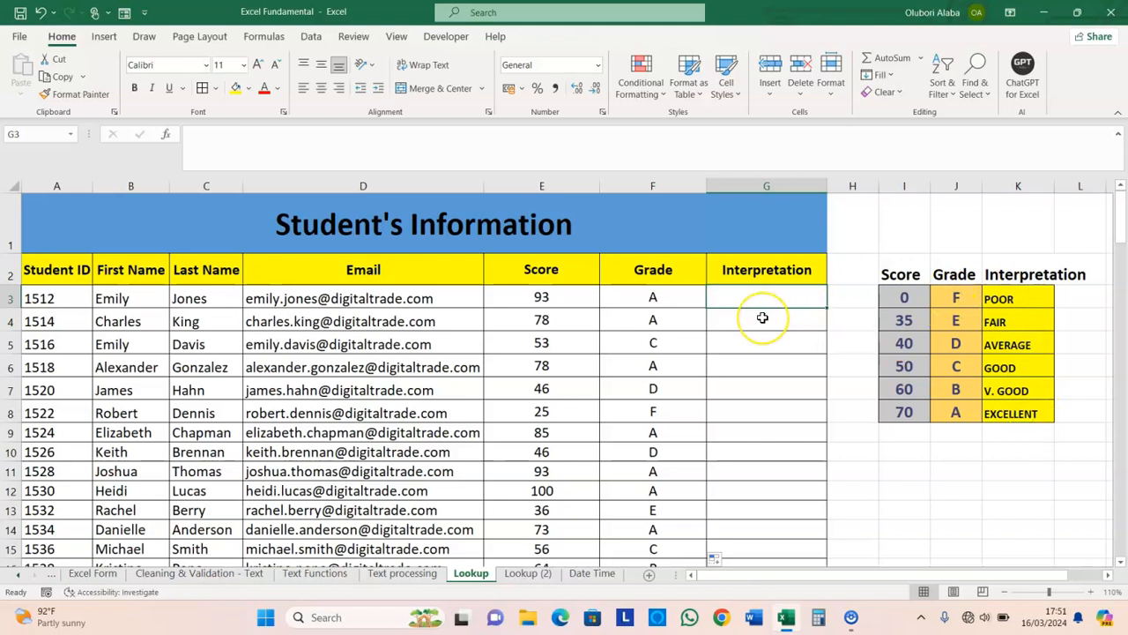
pyautogui.write('=')
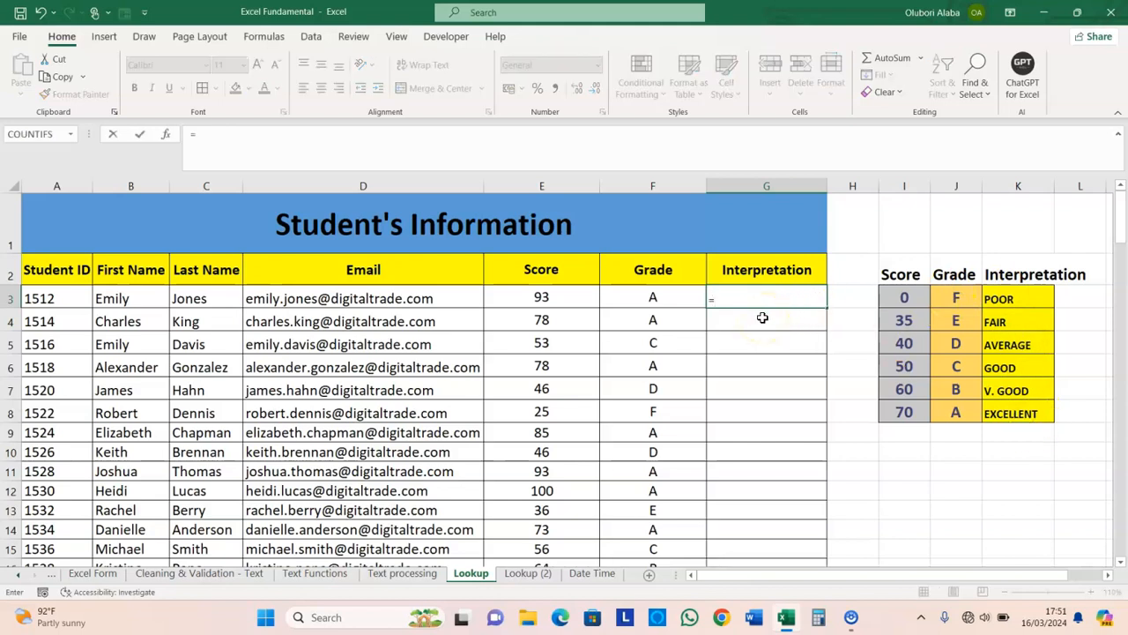
pyautogui.write('b')
pyautogui.press('BackSpace')
pyautogui.write('vl')
pyautogui.press('Tab')
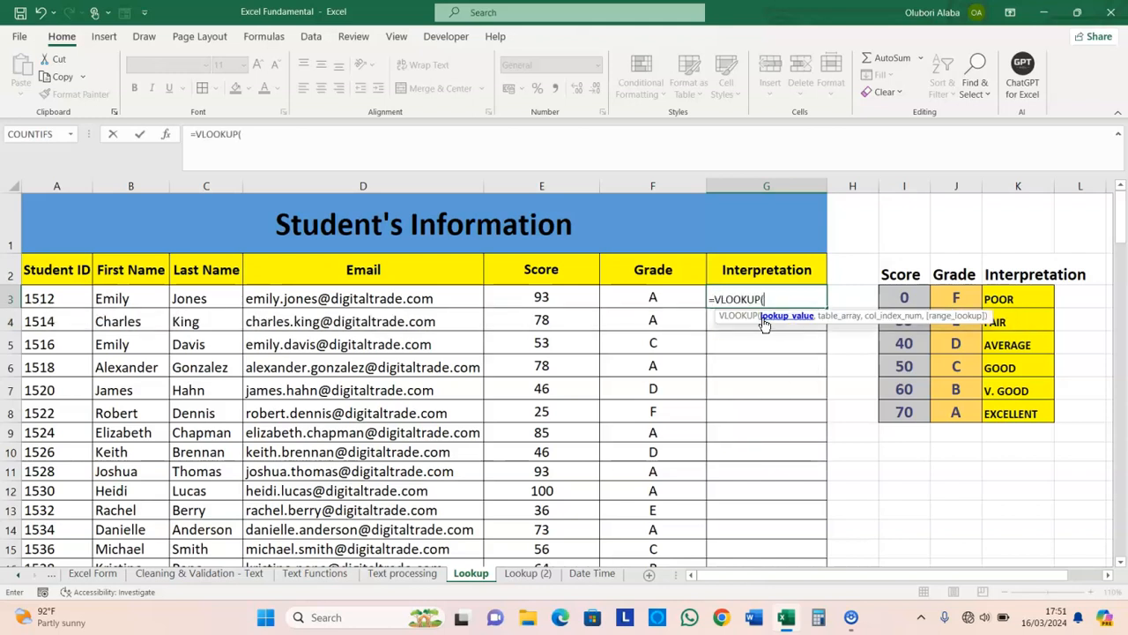
pyautogui.click(796, 325)
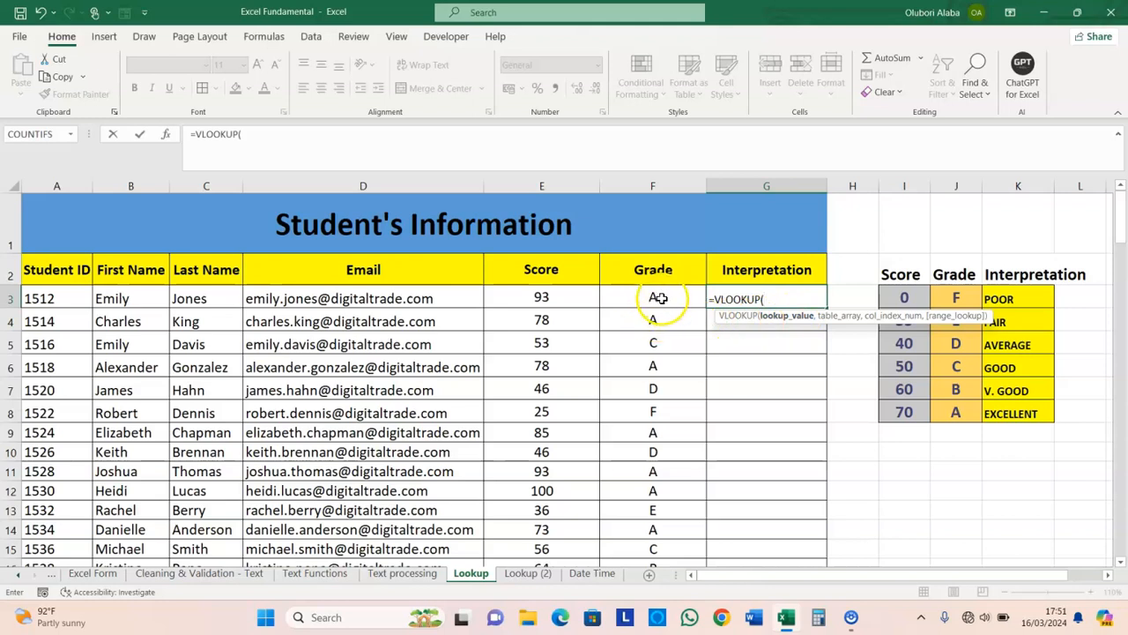
pyautogui.click(561, 298)
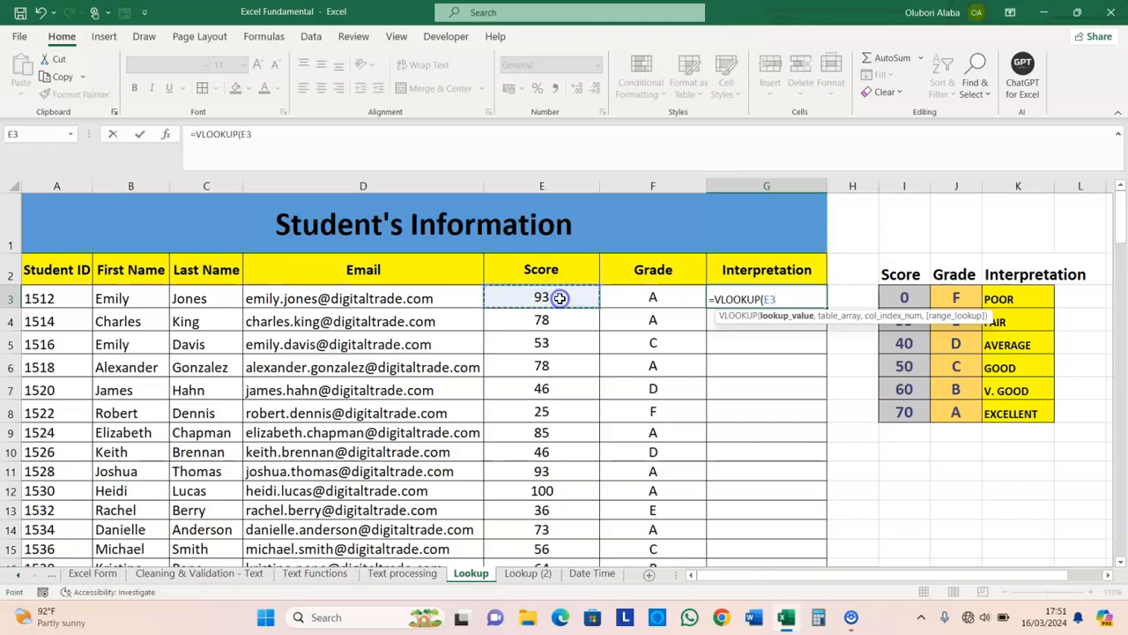
pyautogui.write(',')
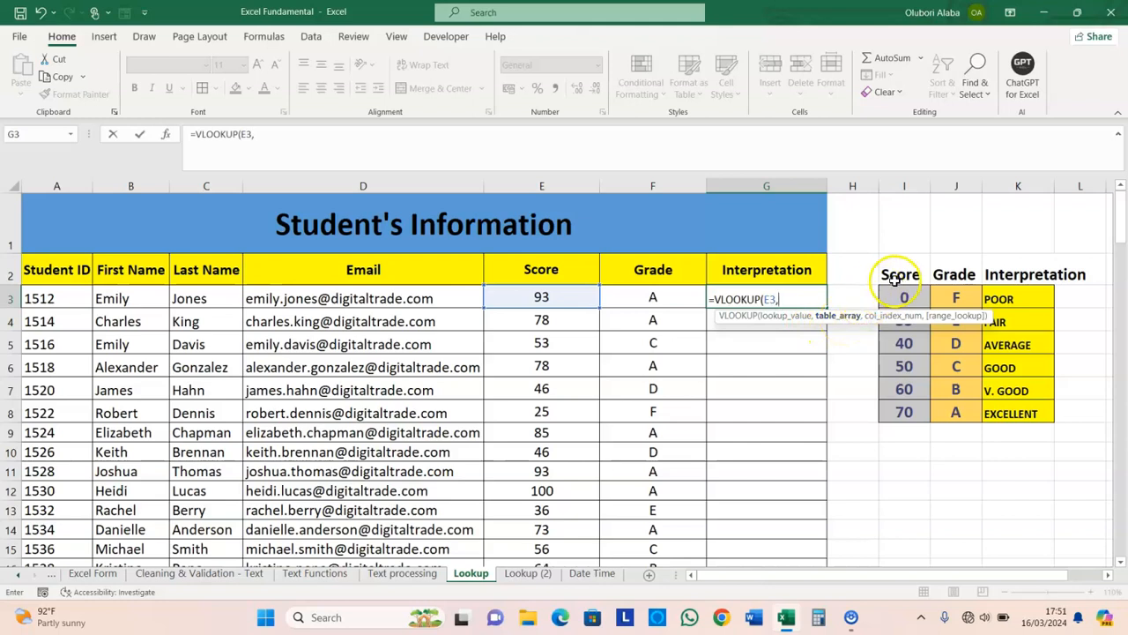
pyautogui.moveTo(903, 291); pyautogui.dragTo(1024, 404)
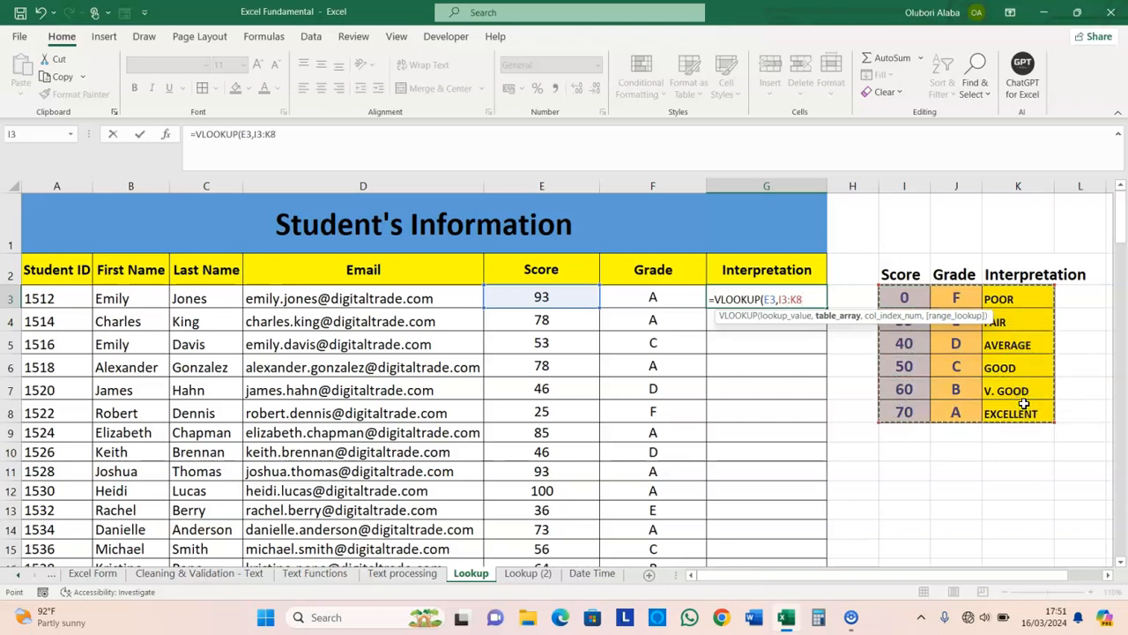
pyautogui.press('F4')
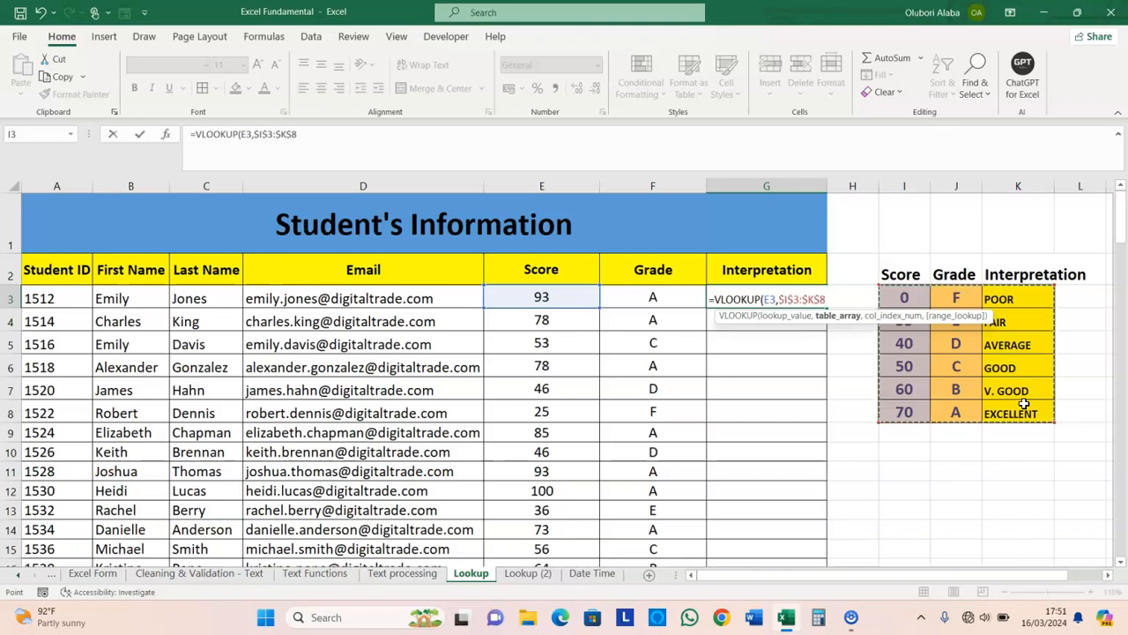
pyautogui.write(',3')
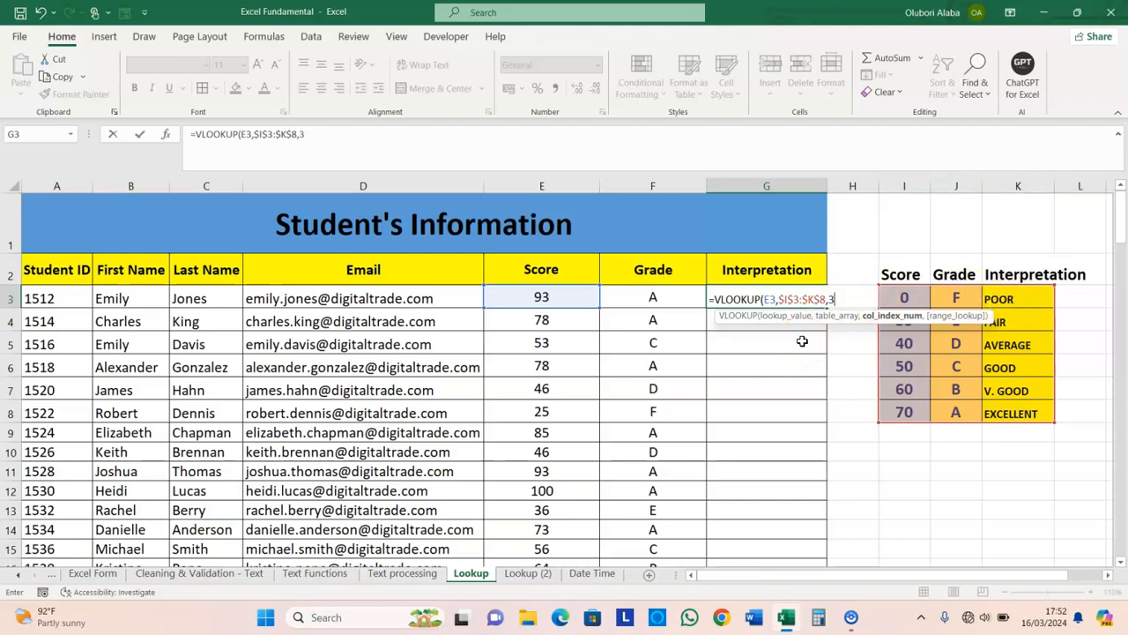
pyautogui.write(',1')
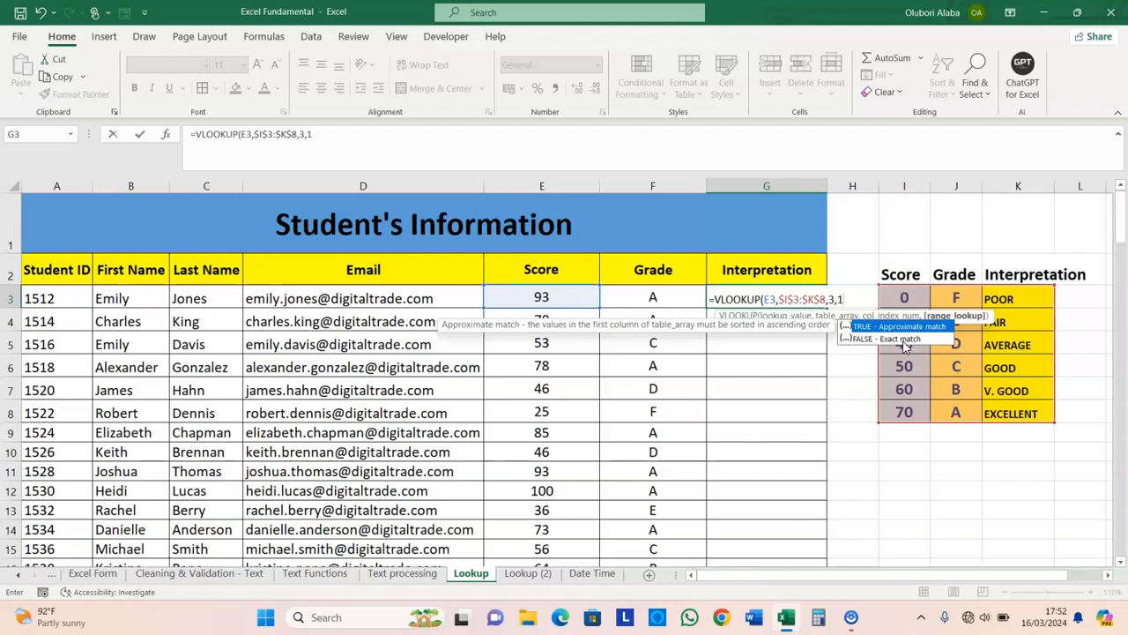
pyautogui.press('Return')
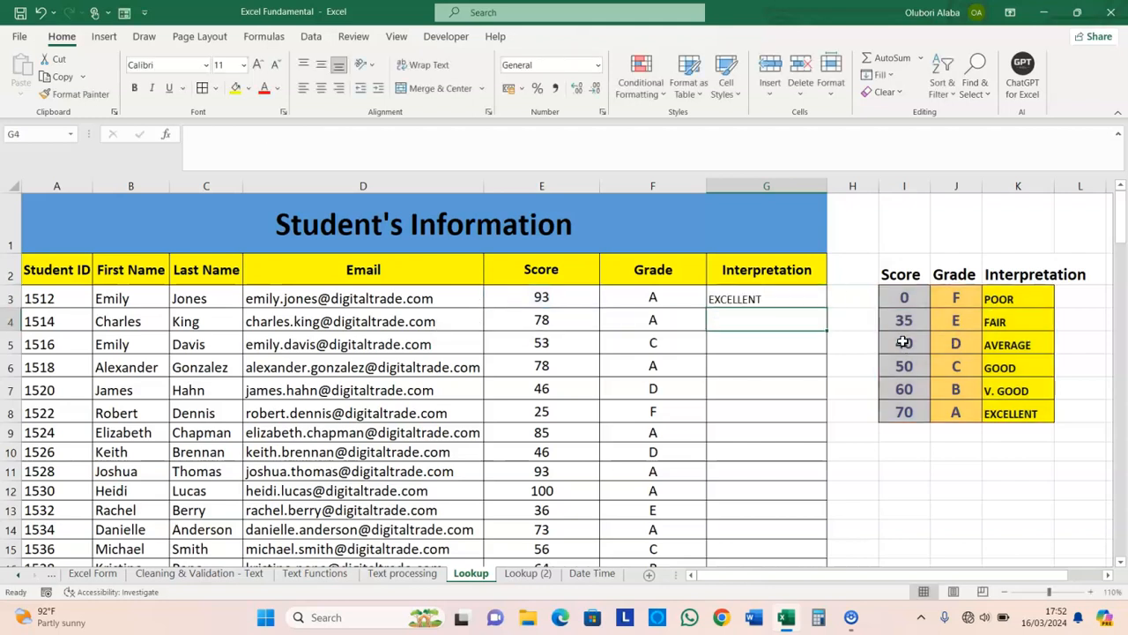
# Check the first student's score, grade and interpretation, and fill the VLOOKUP formula from G3 down the Interpretation column to row 127
pyautogui.click(769, 300)
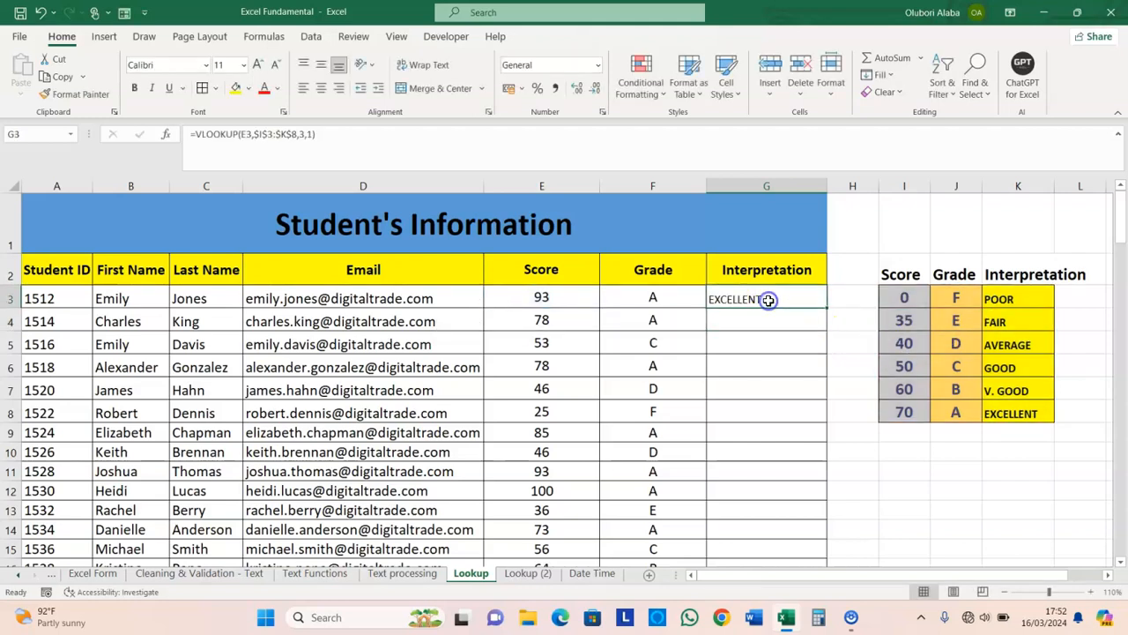
pyautogui.click(555, 296)
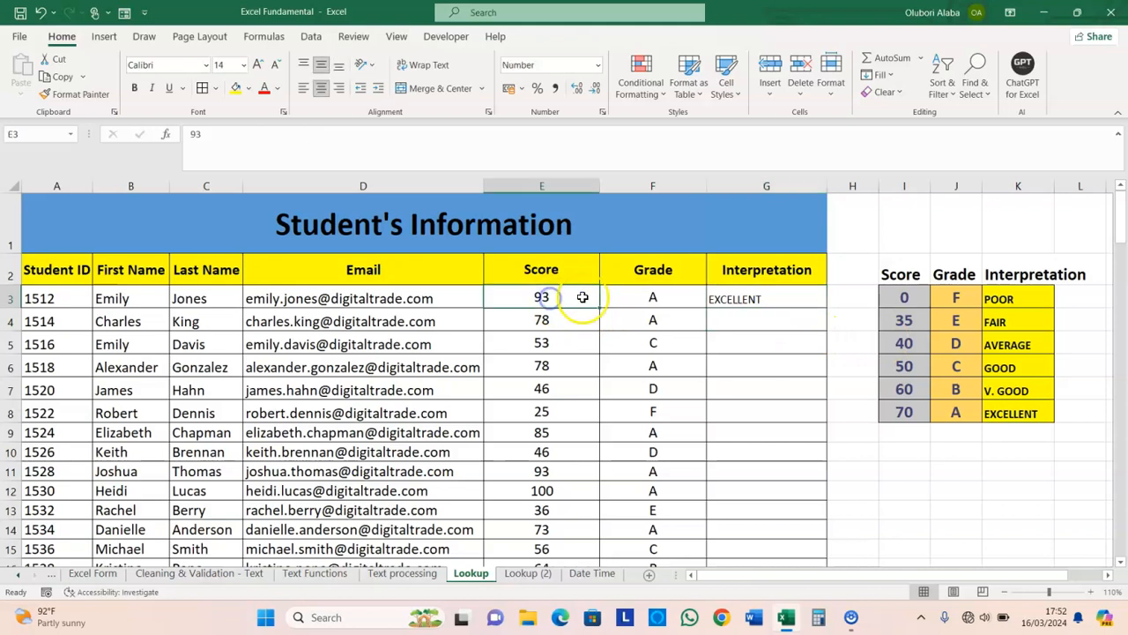
pyautogui.click(639, 298)
pyautogui.click(741, 299)
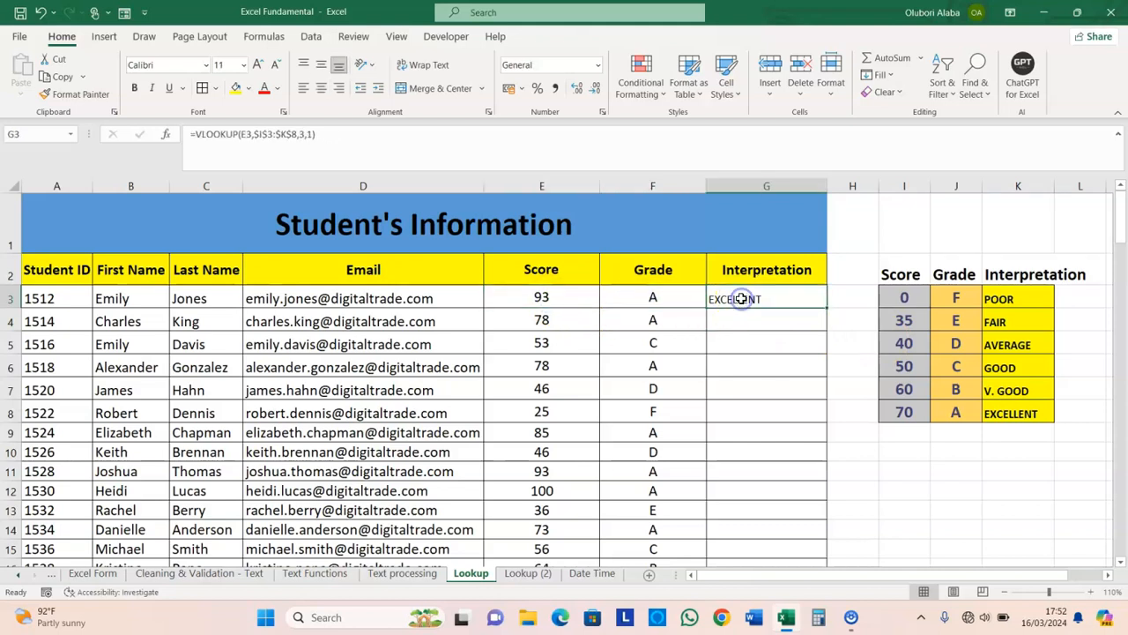
pyautogui.doubleClick(827, 308)
# Check the filled interpretations against the scores and grades, from the first student in row 3 to the last in row 127
pyautogui.click(774, 295)
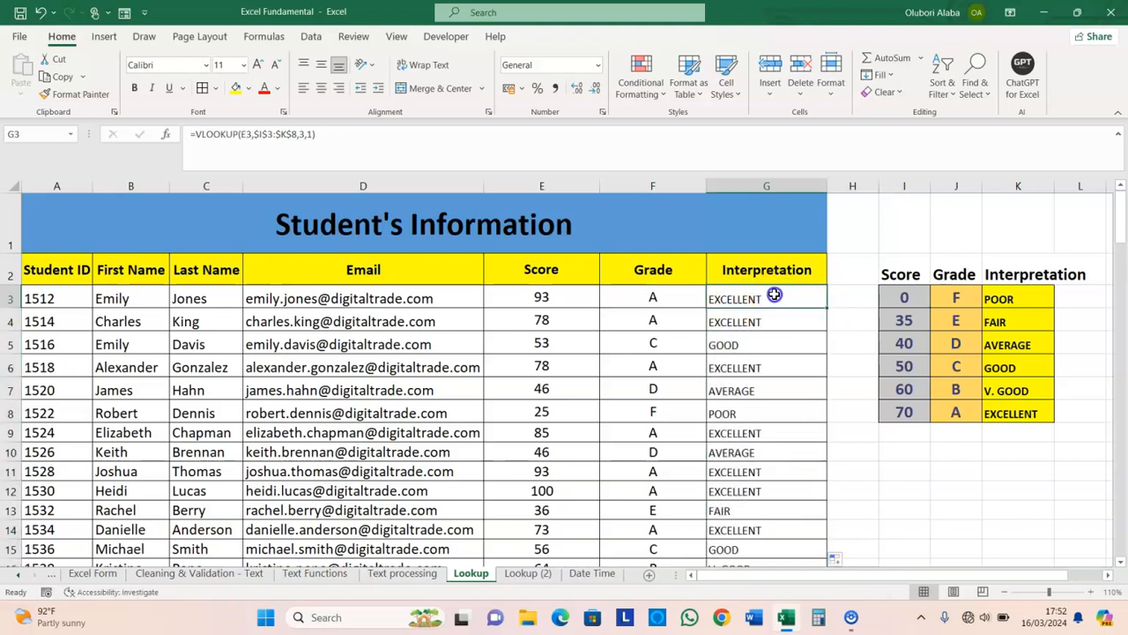
pyautogui.hotkey('ctrl', 'shift', 'Down')
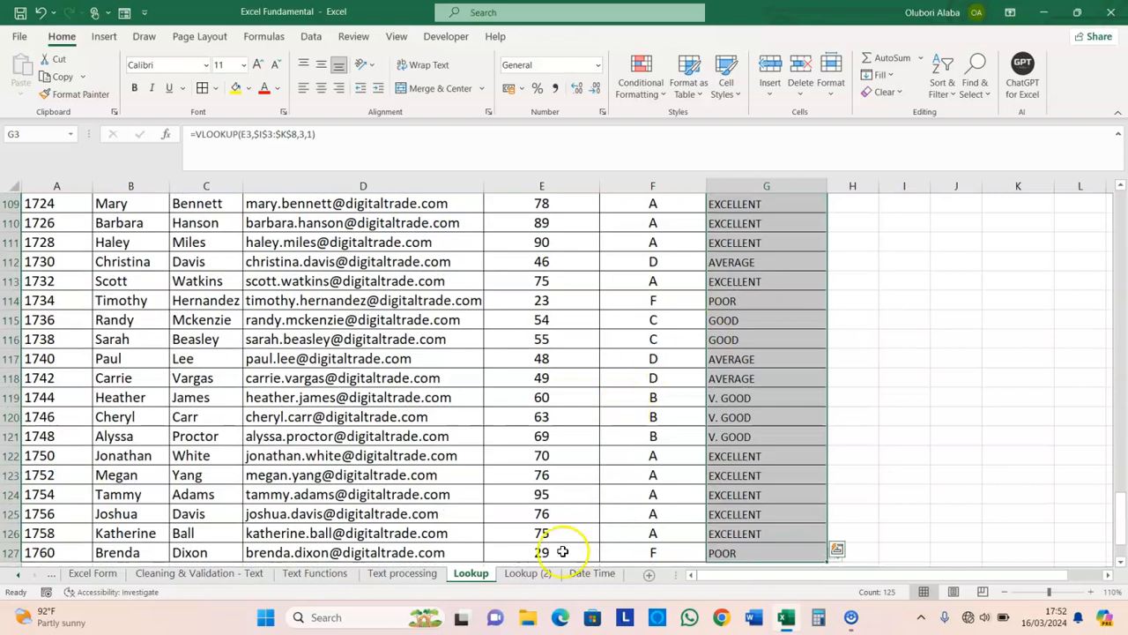
pyautogui.click(732, 531)
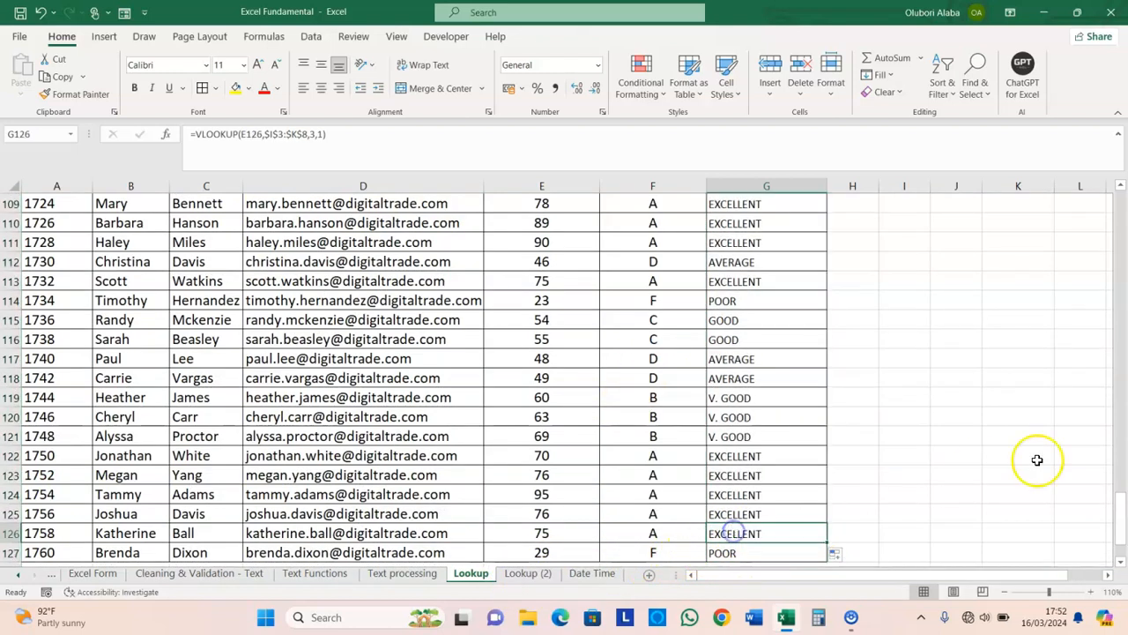
pyautogui.moveTo(1121, 520); pyautogui.dragTo(1093, 193)
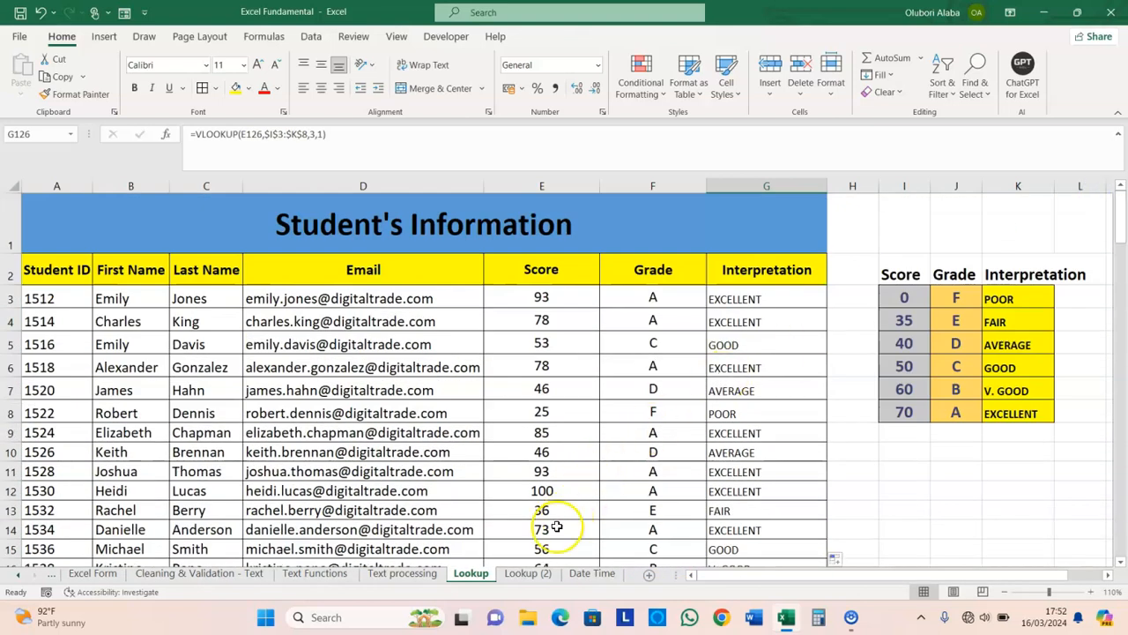
# Open the Lookup (2) sheet and examine the Sales, Commision and Commission Amount columns and the commission rate table in J2:L8
pyautogui.click(528, 574)
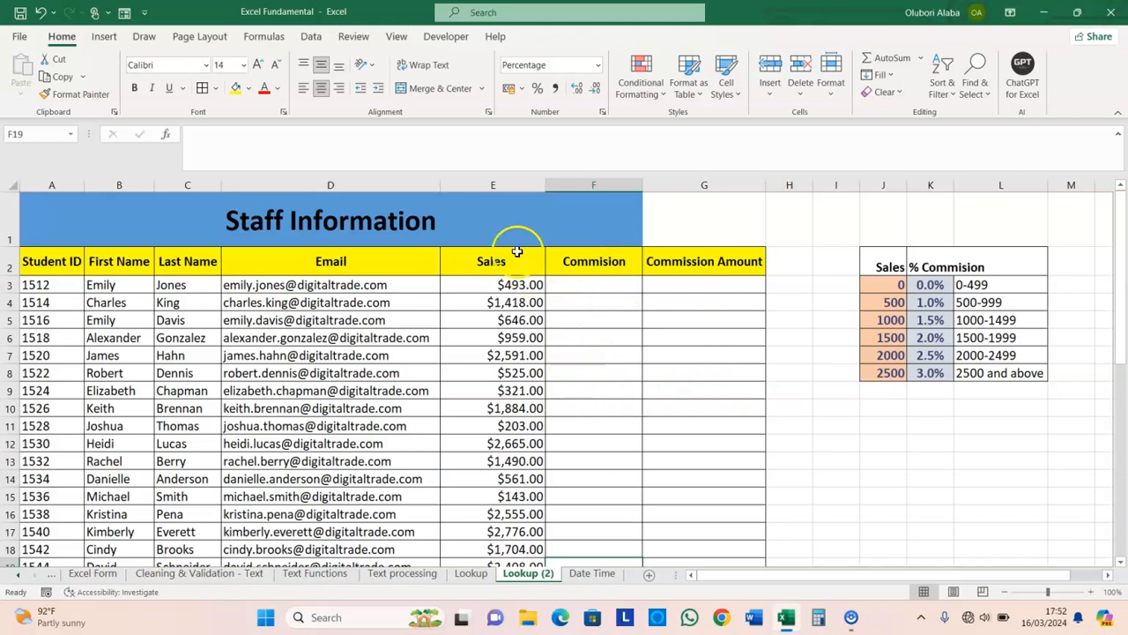
pyautogui.click(497, 181)
pyautogui.click(475, 185)
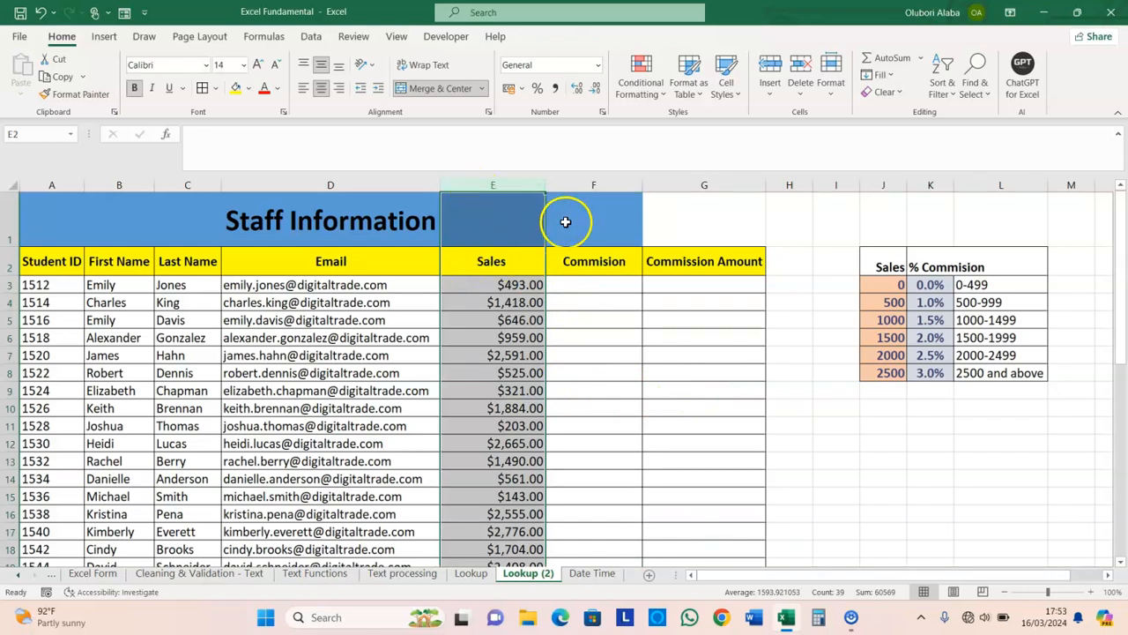
pyautogui.click(607, 183)
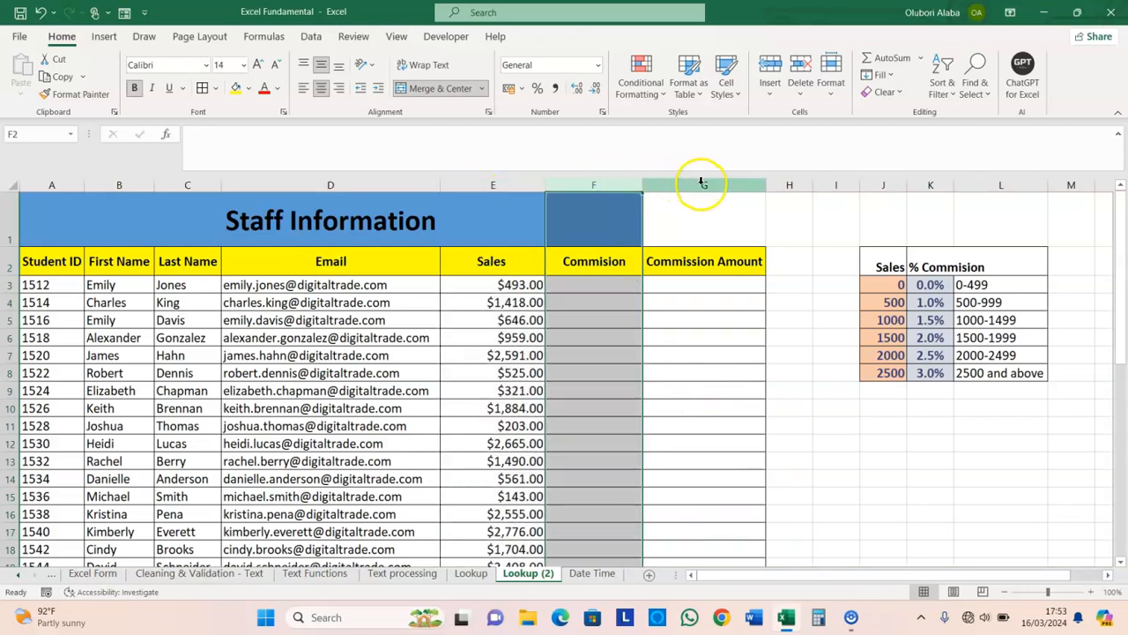
pyautogui.click(705, 182)
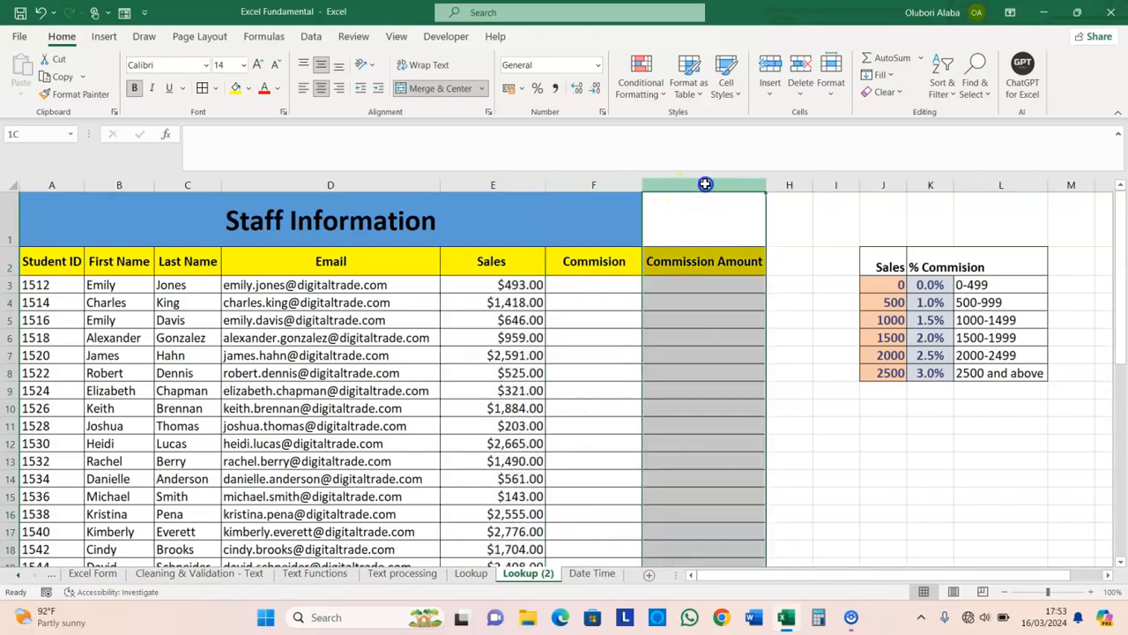
pyautogui.click(823, 258)
pyautogui.moveTo(883, 266); pyautogui.dragTo(993, 374)
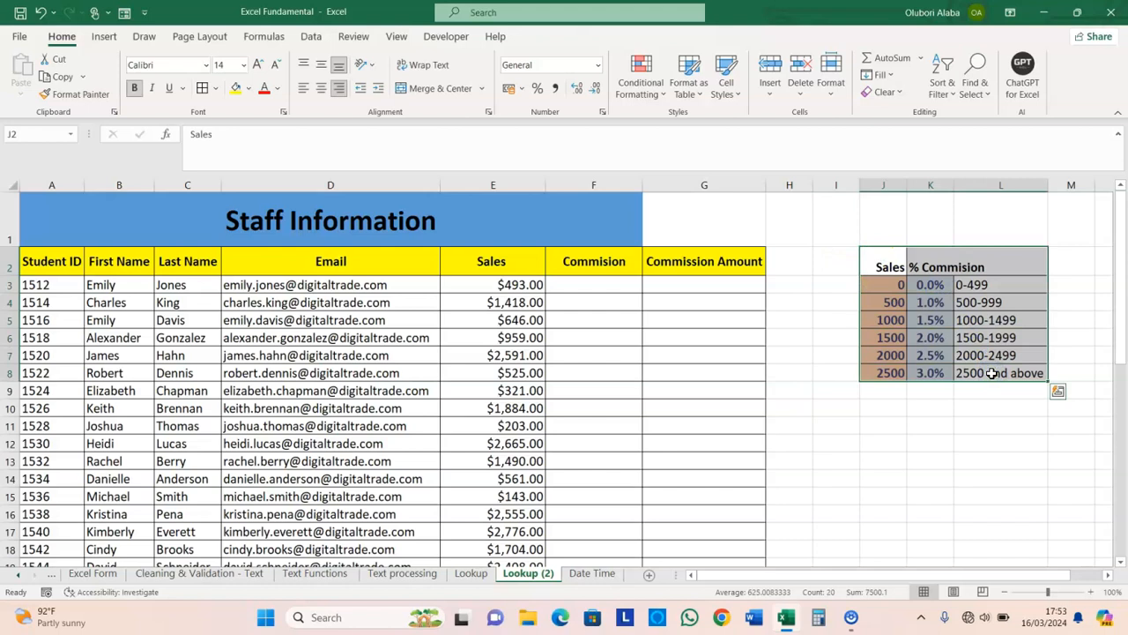
# Enter the formula =LOOKUP(E3,$J$3:$J$8,$K$3:$K$8) in cell F3 to return the first staff member's commission rate, and check it against their sales
pyautogui.click(595, 286)
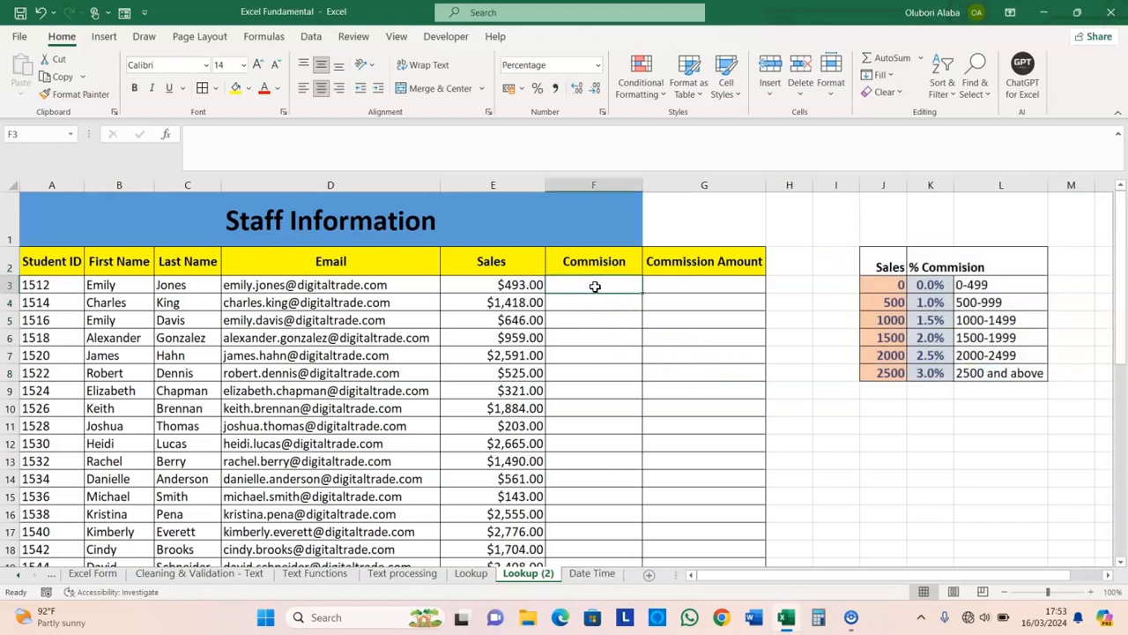
pyautogui.write('=loo')
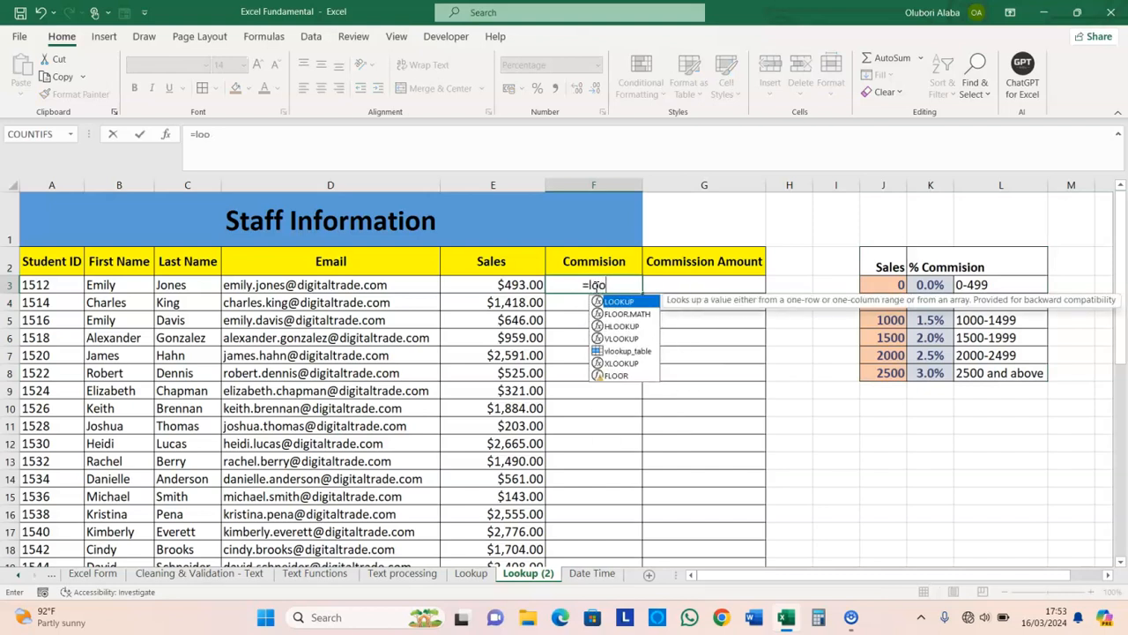
pyautogui.press('Tab')
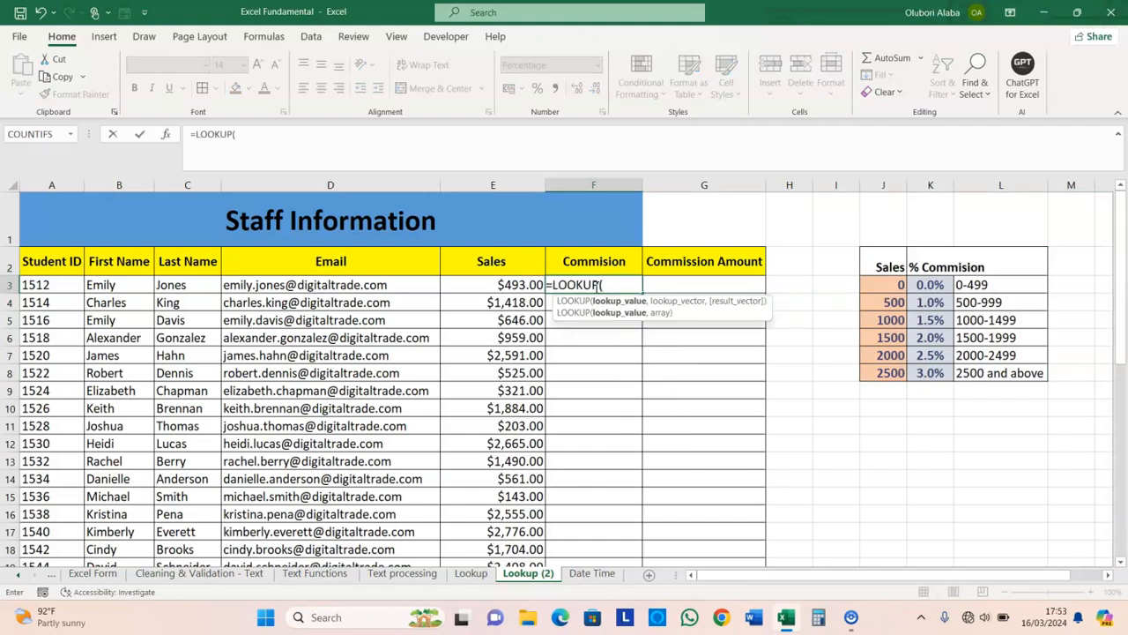
pyautogui.click(507, 286)
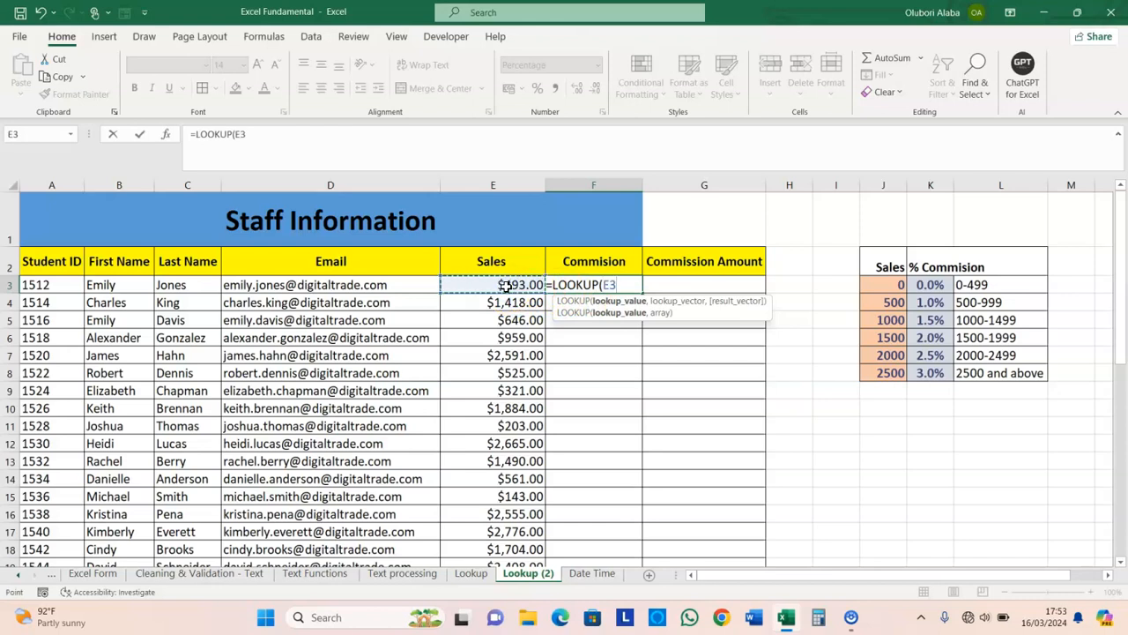
pyautogui.write(',')
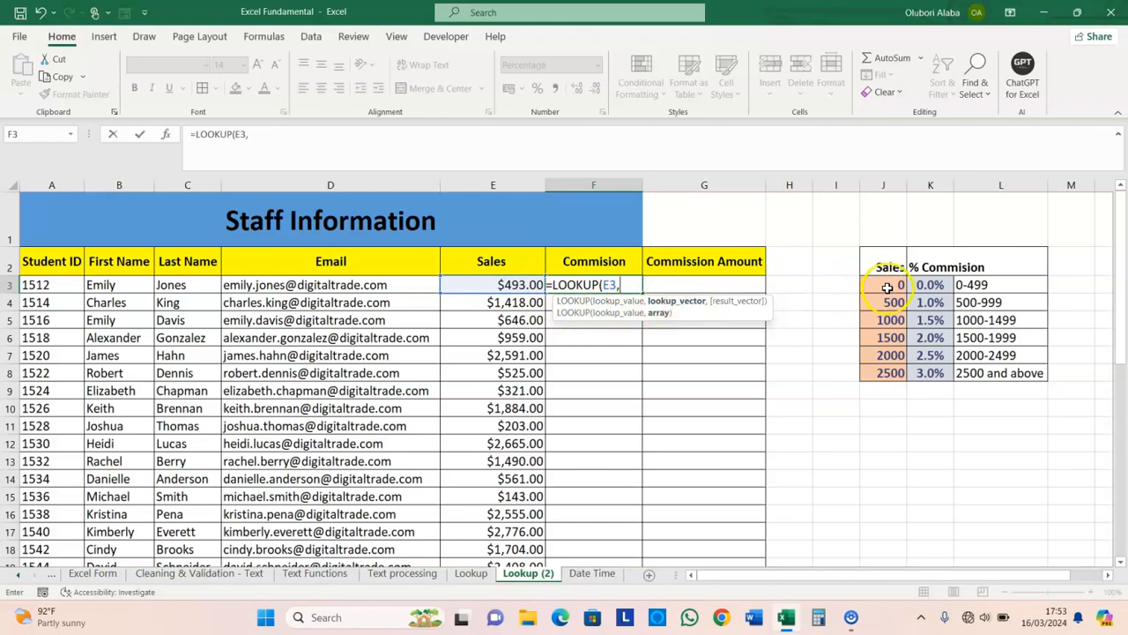
pyautogui.moveTo(888, 288); pyautogui.dragTo(888, 370)
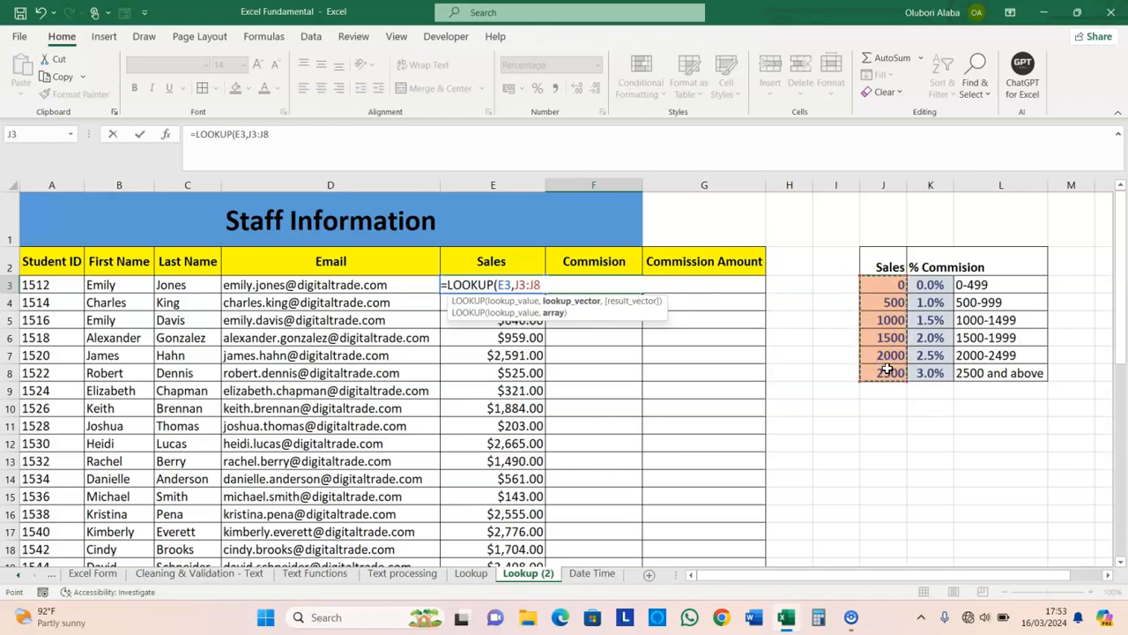
pyautogui.press('F4')
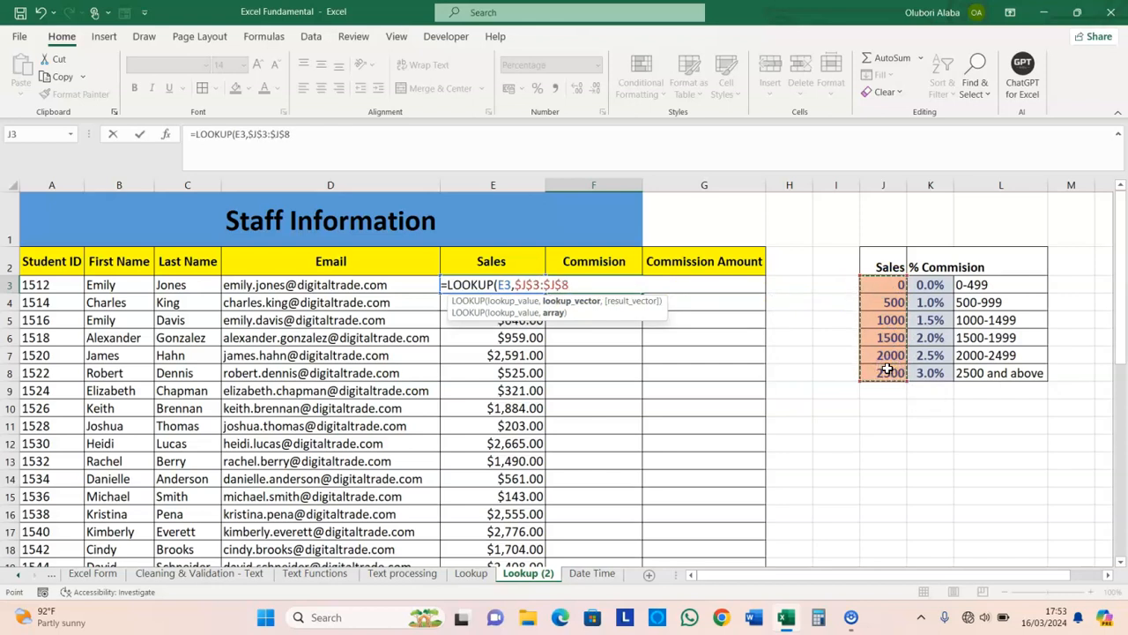
pyautogui.write(',')
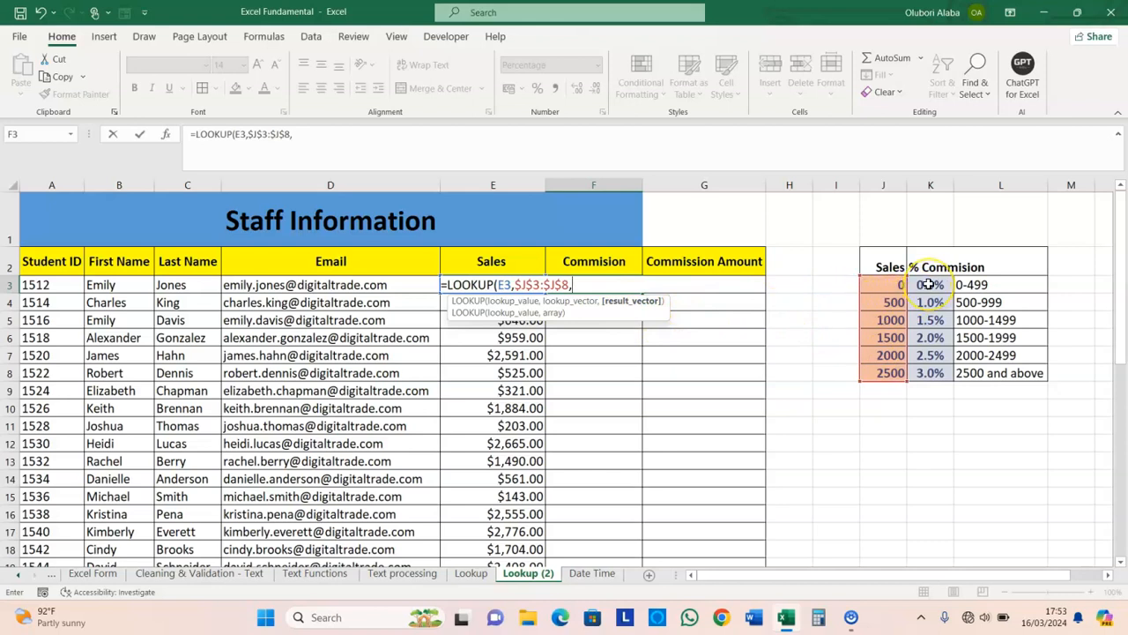
pyautogui.moveTo(929, 284); pyautogui.dragTo(930, 364)
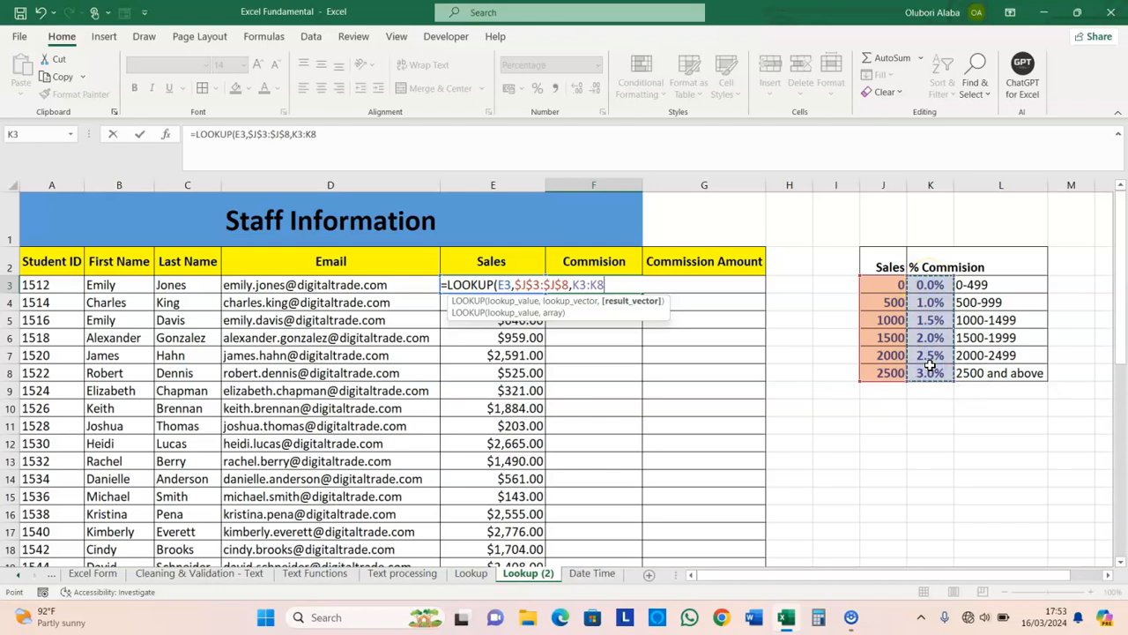
pyautogui.press('F4')
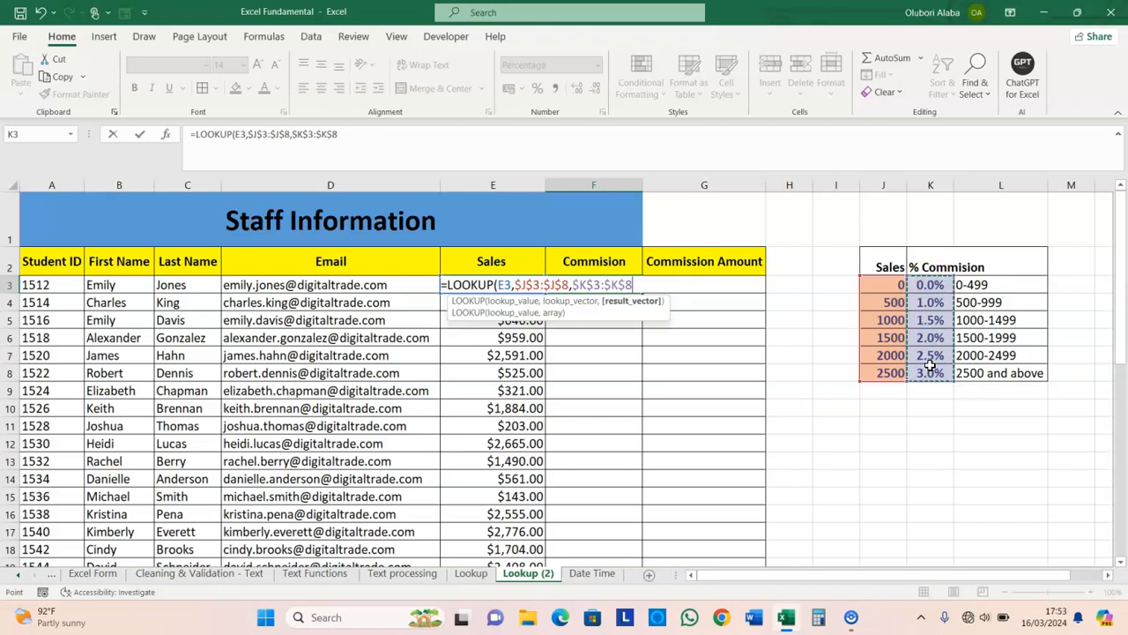
pyautogui.press('Return')
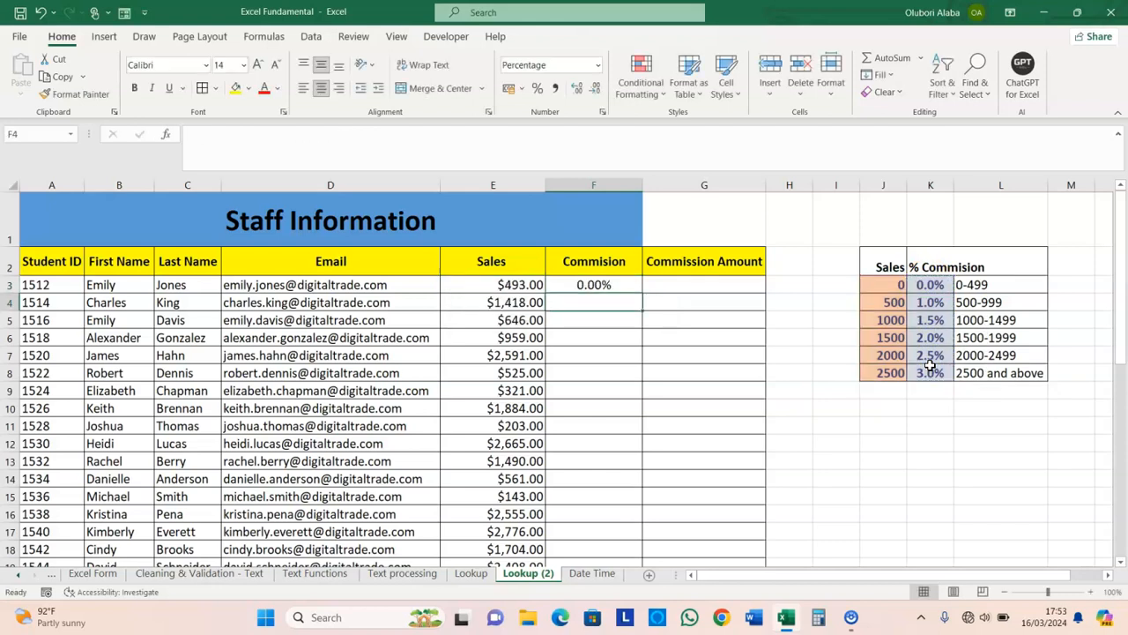
pyautogui.click(505, 285)
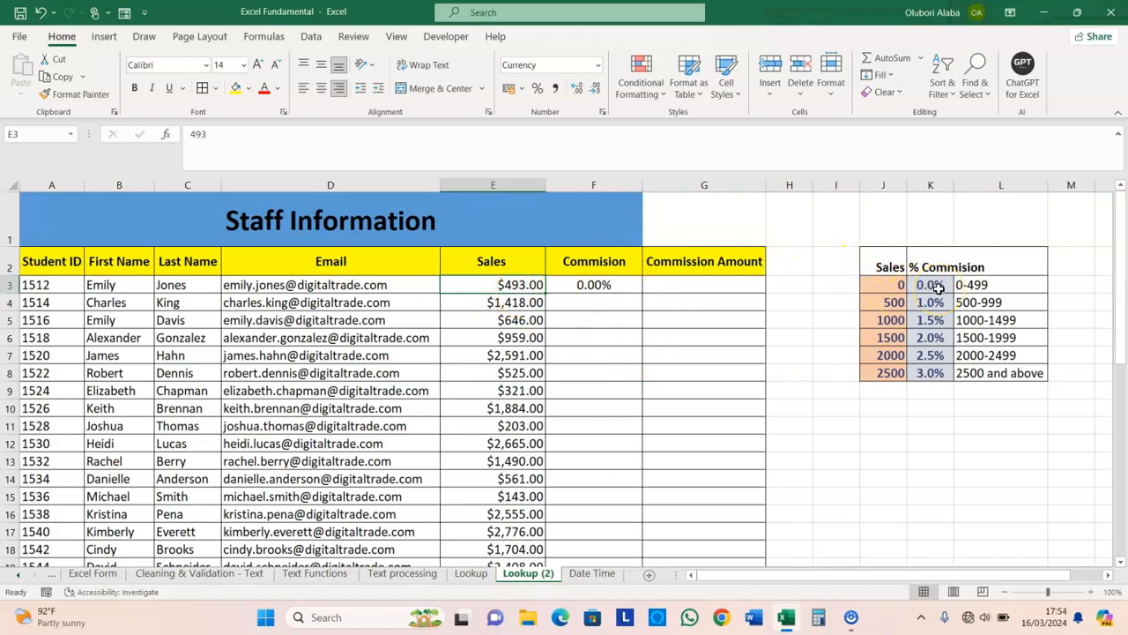
# Fill the LOOKUP formula from F3 down the Commision column to row 40 and check the last staff member's rate against their sales
pyautogui.click(619, 285)
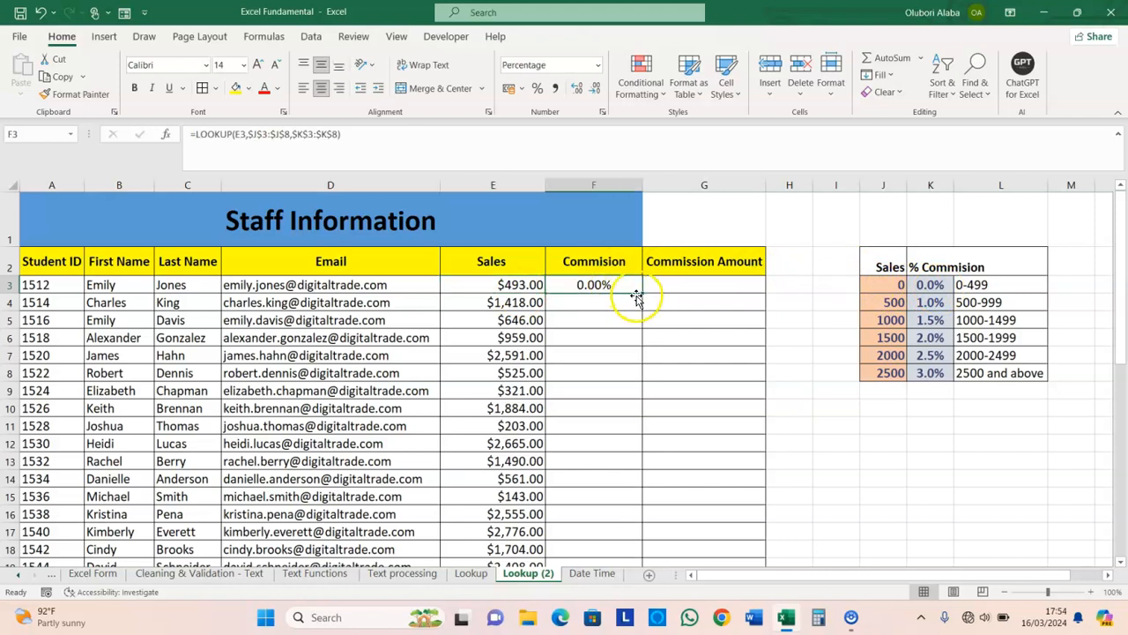
pyautogui.moveTo(641, 292); pyautogui.dragTo(641, 292)
pyautogui.doubleClick(640, 293)
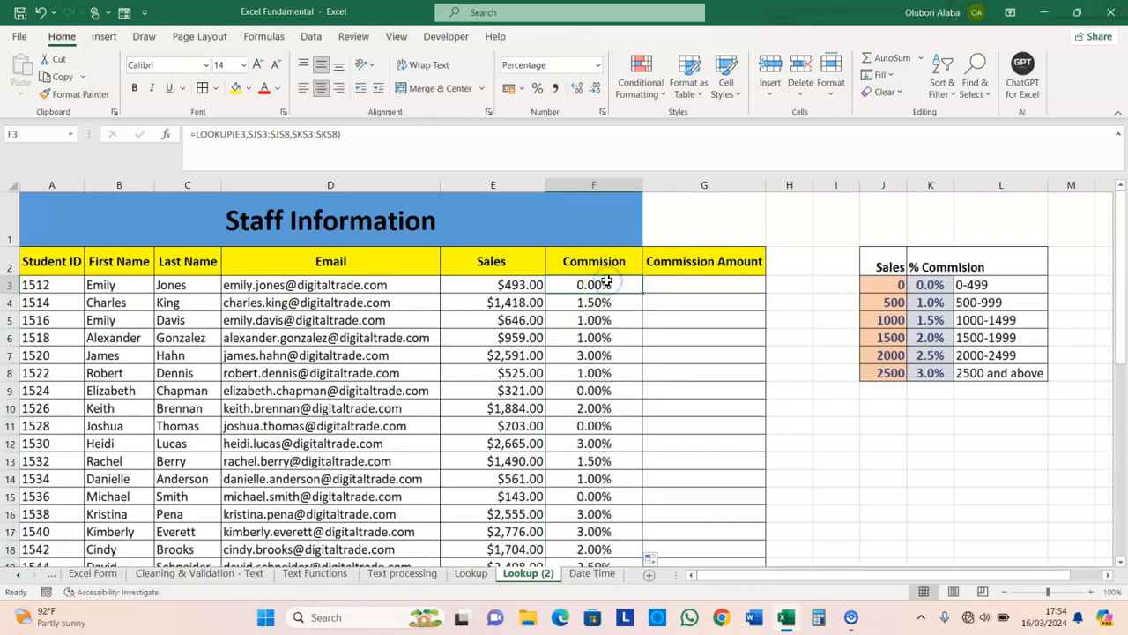
pyautogui.hotkey('ctrl', 'shift', 'Down')
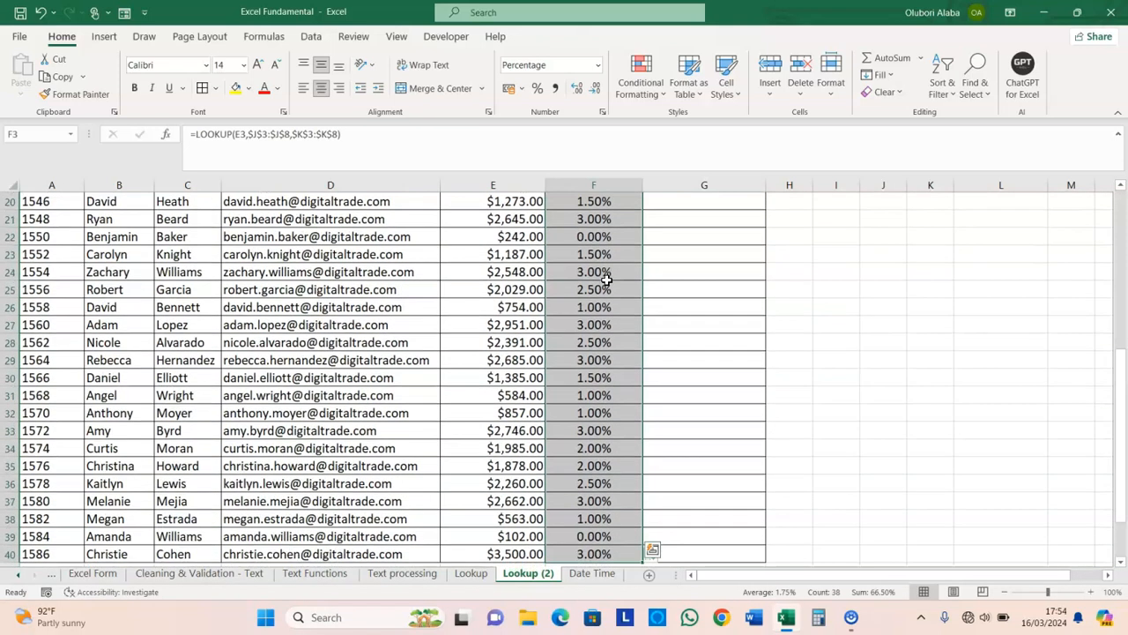
pyautogui.click(583, 554)
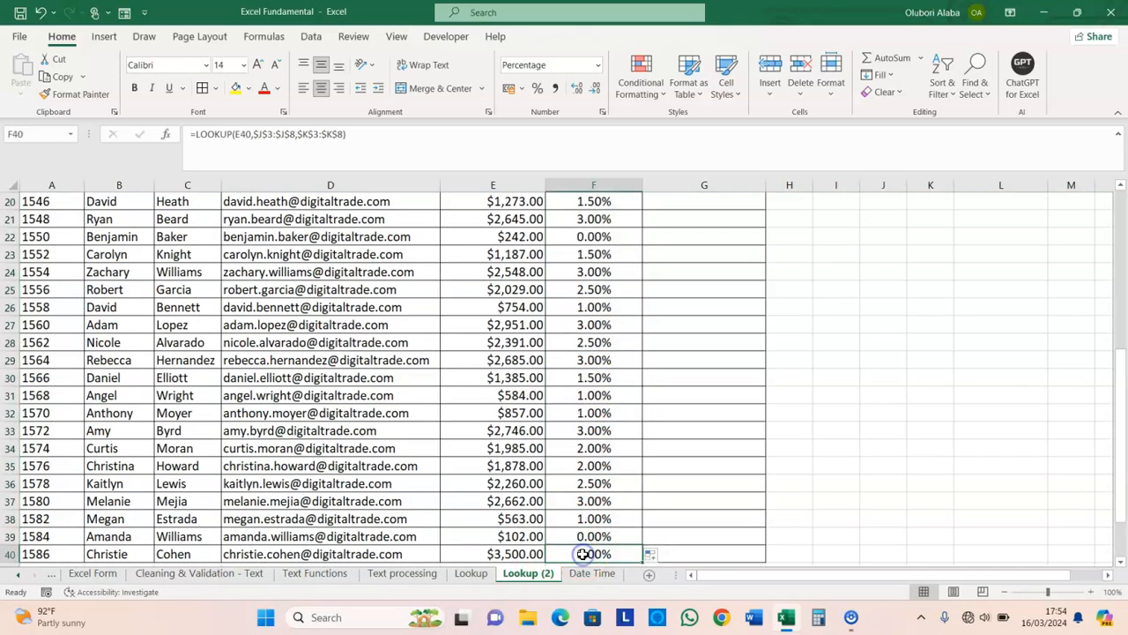
pyautogui.click(494, 554)
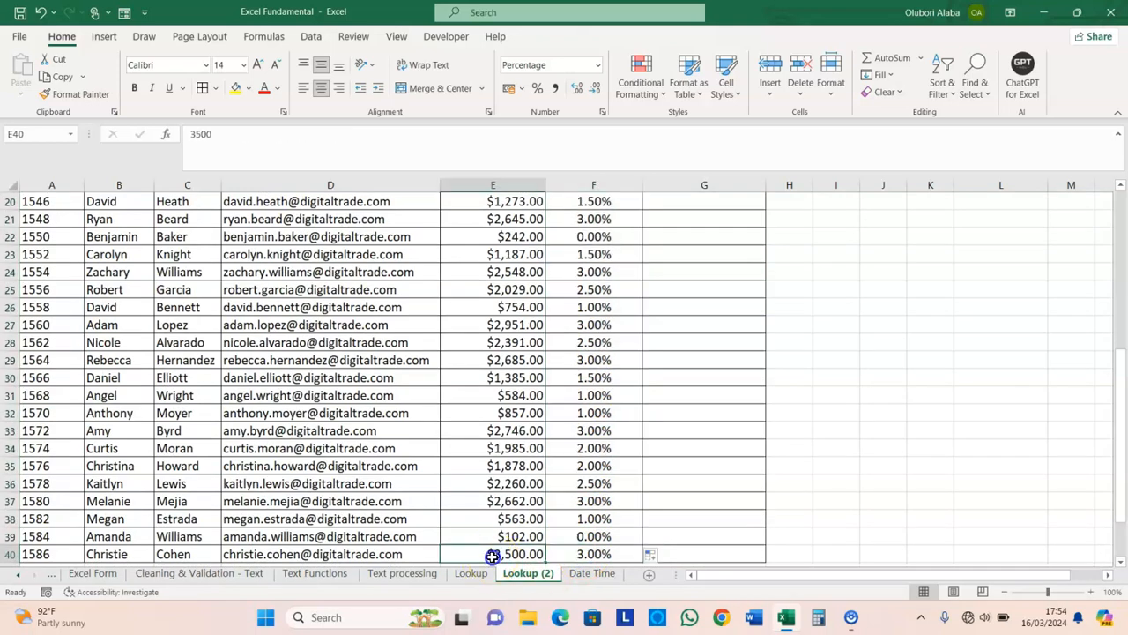
pyautogui.click(577, 555)
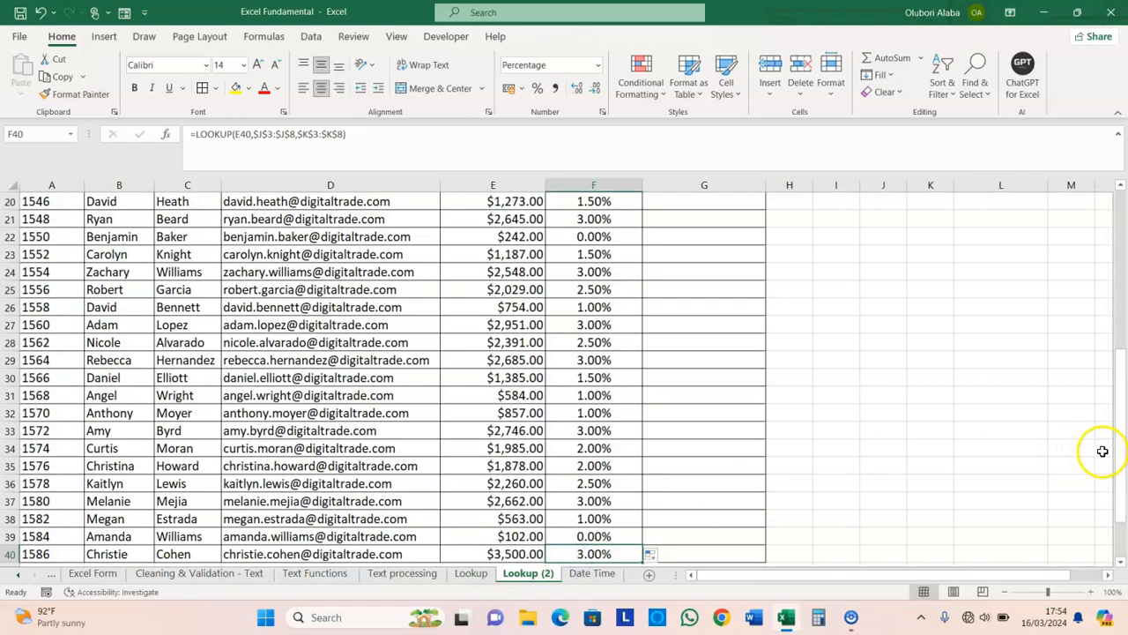
pyautogui.moveTo(1121, 461); pyautogui.dragTo(1120, 226)
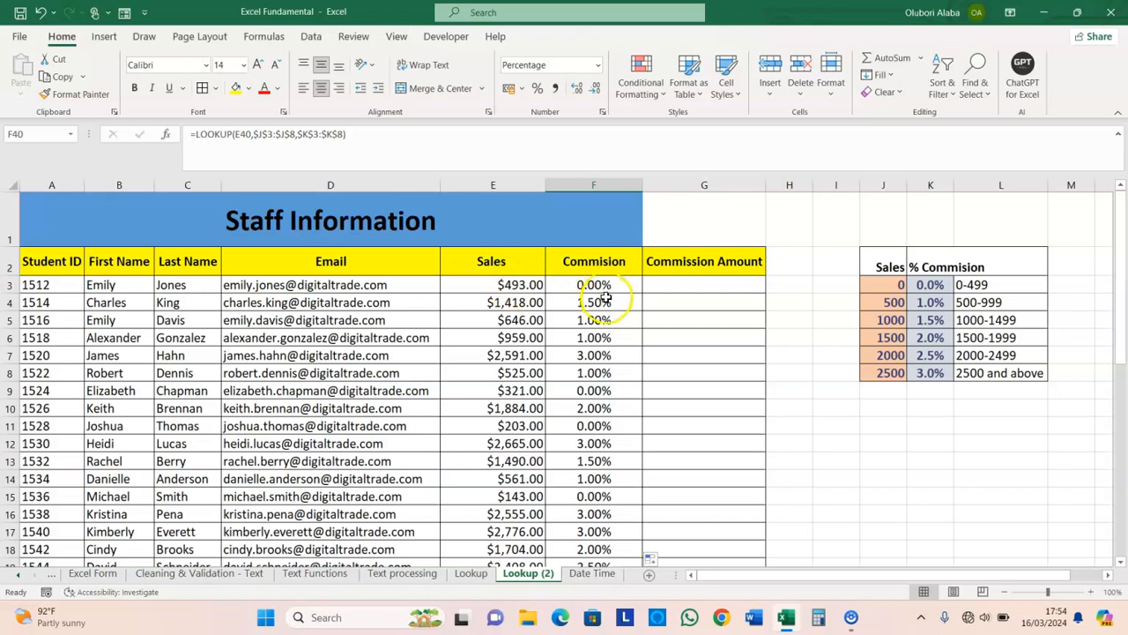
# Enter the formula =E3*F3 in cell G3 to calculate the first staff member's commission amount
pyautogui.click(675, 281)
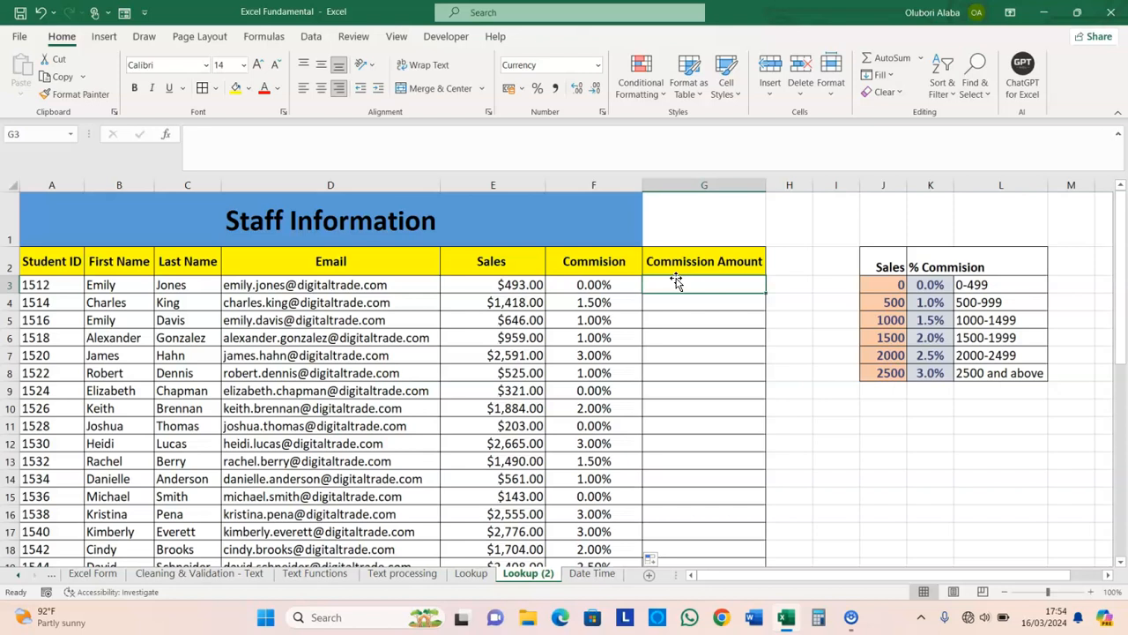
pyautogui.write('=')
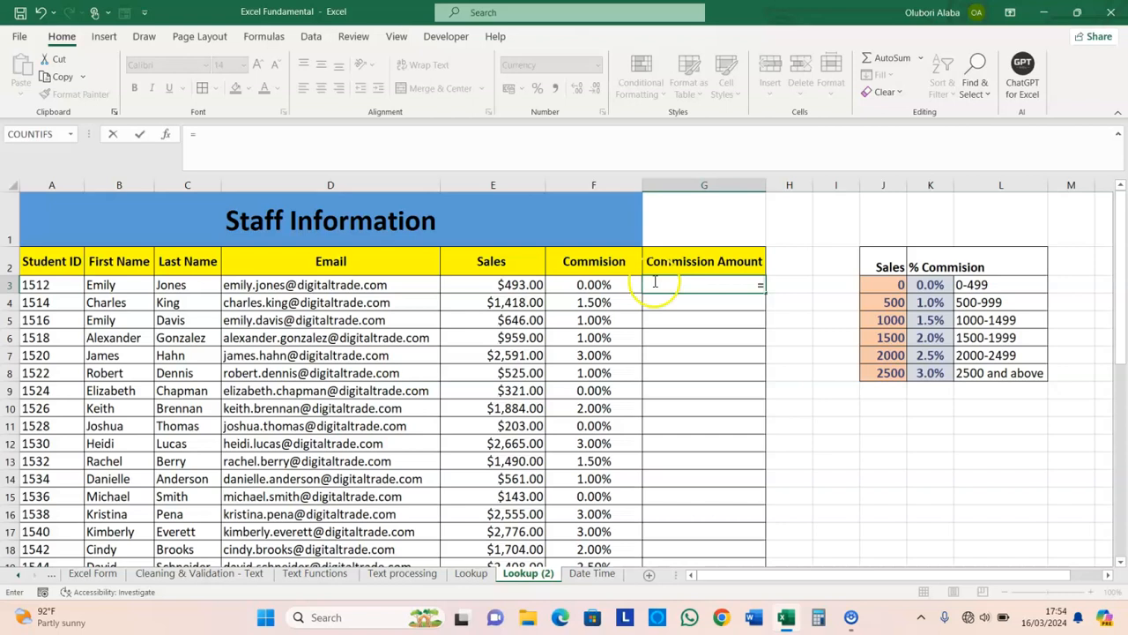
pyautogui.click(526, 284)
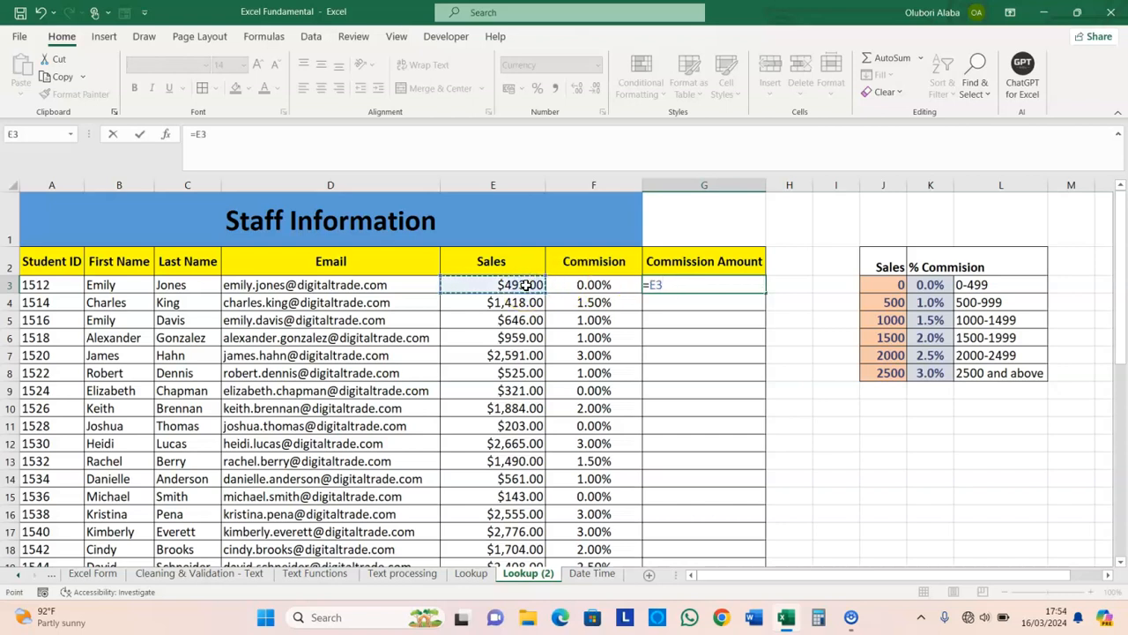
pyautogui.write('*')
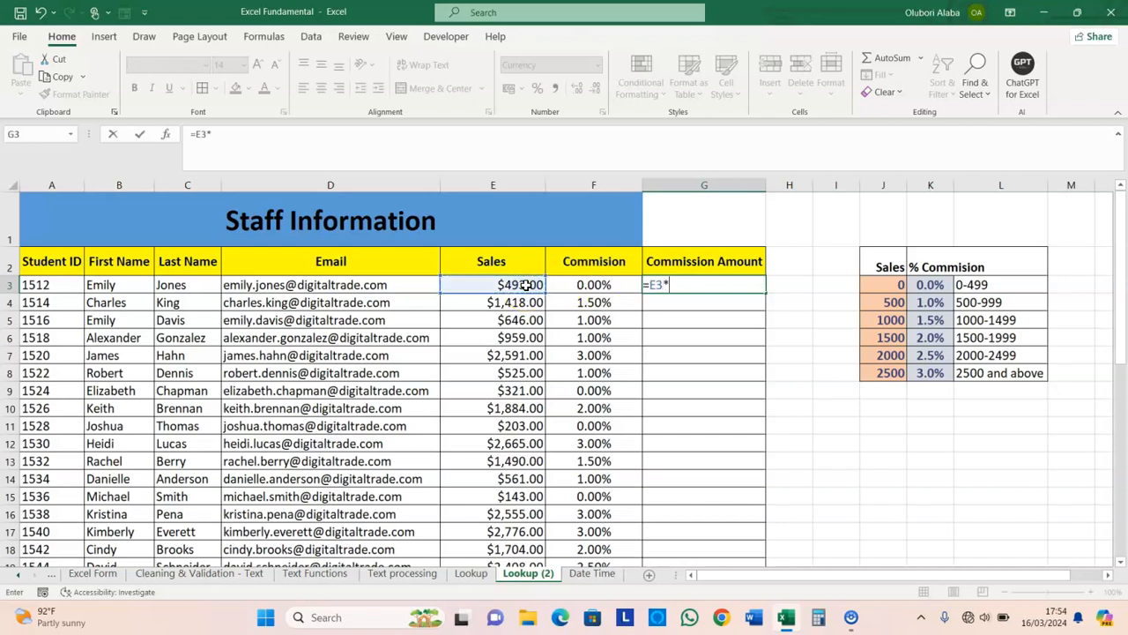
pyautogui.click(595, 289)
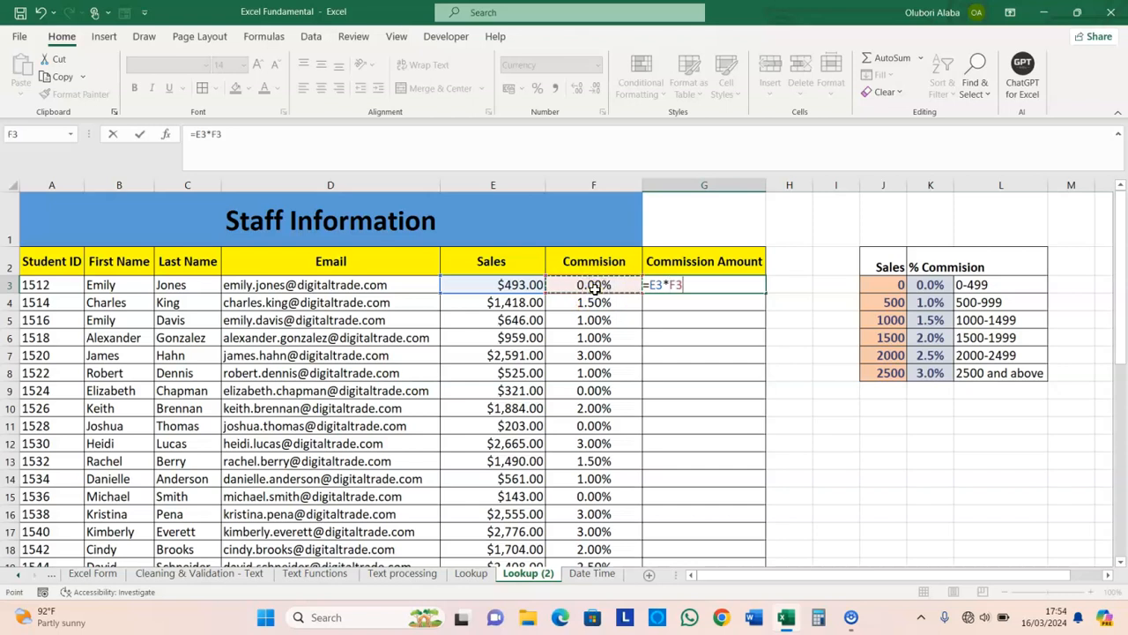
pyautogui.press('Return')
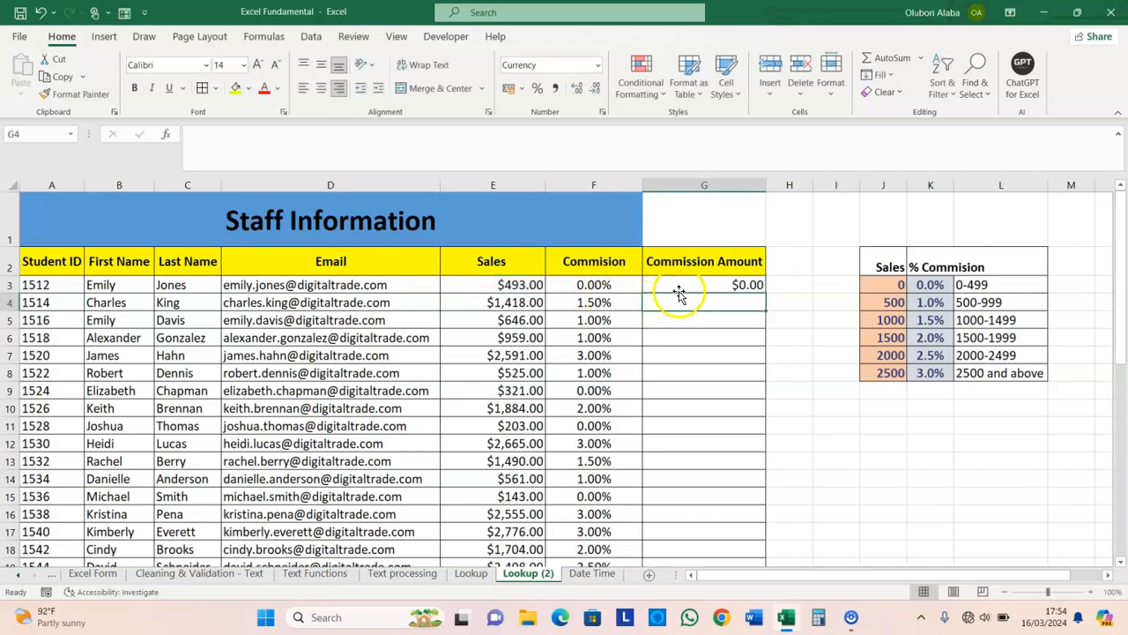
# Fill the formula from G3 down the Commission Amount column to row 40 and check the filled amounts
pyautogui.click(706, 284)
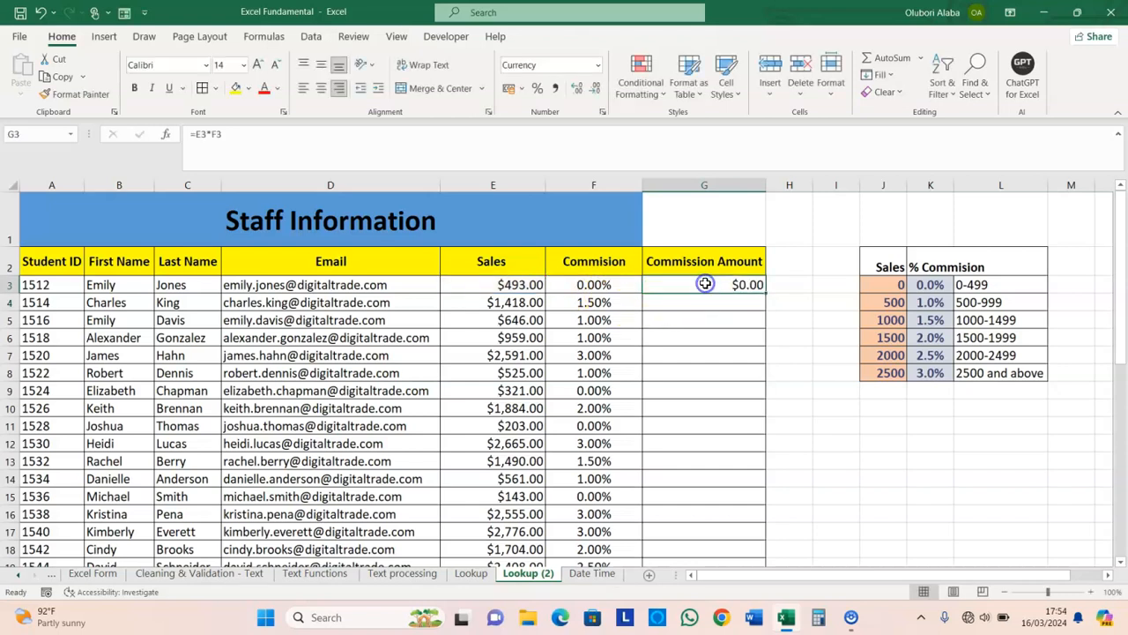
pyautogui.doubleClick(766, 292)
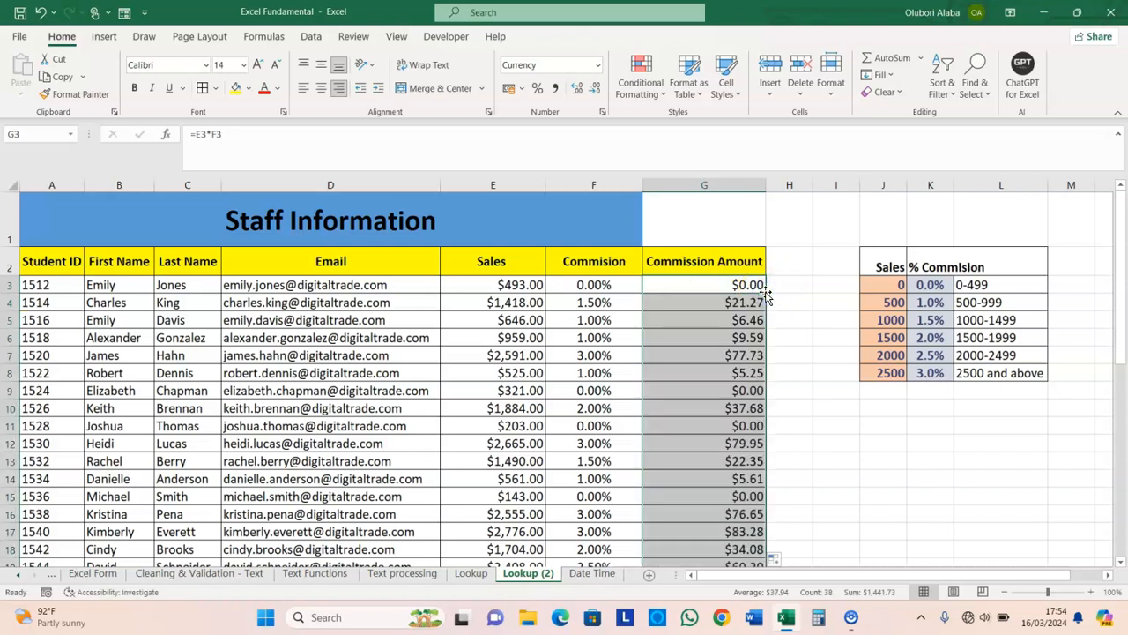
pyautogui.click(700, 288)
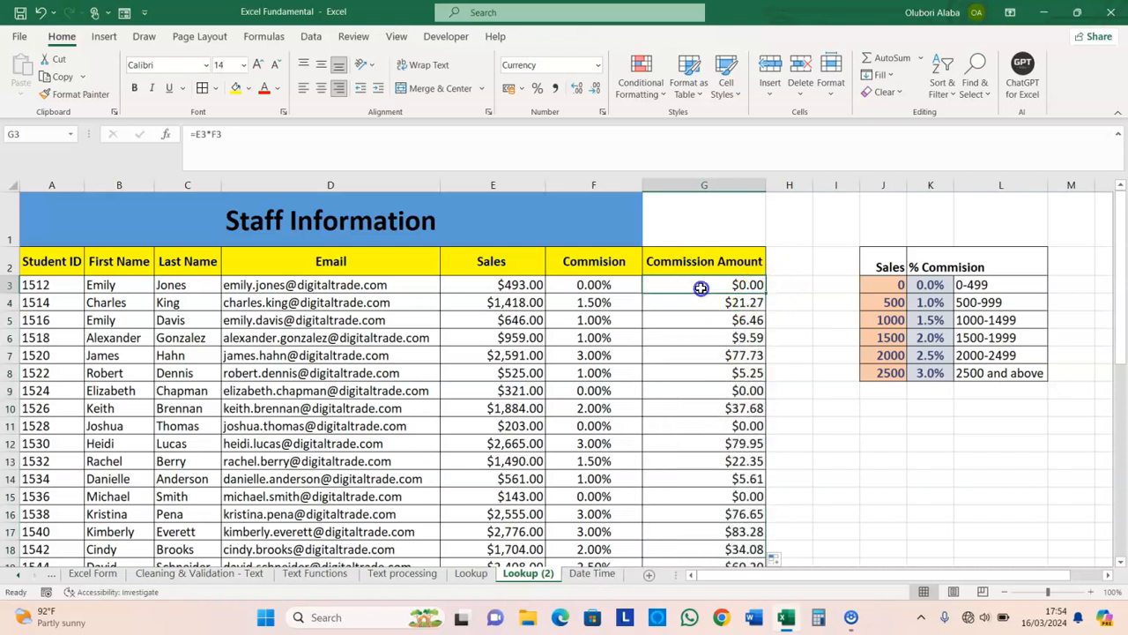
pyautogui.hotkey('ctrl', 'shift', 'Down')
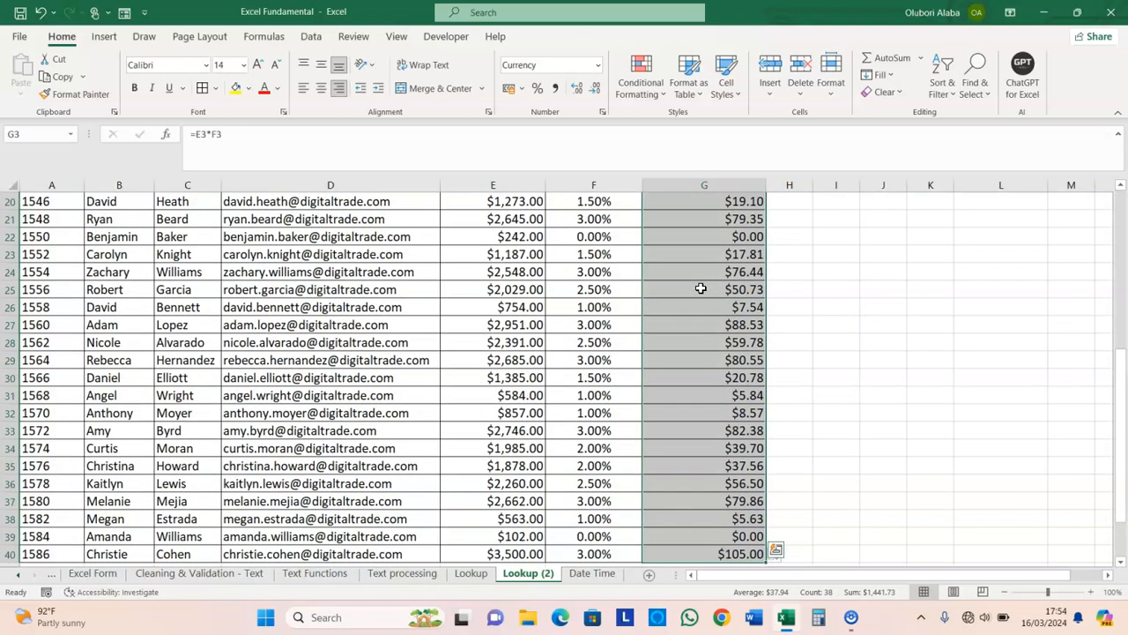
pyautogui.moveTo(1121, 401); pyautogui.dragTo(1102, 206)
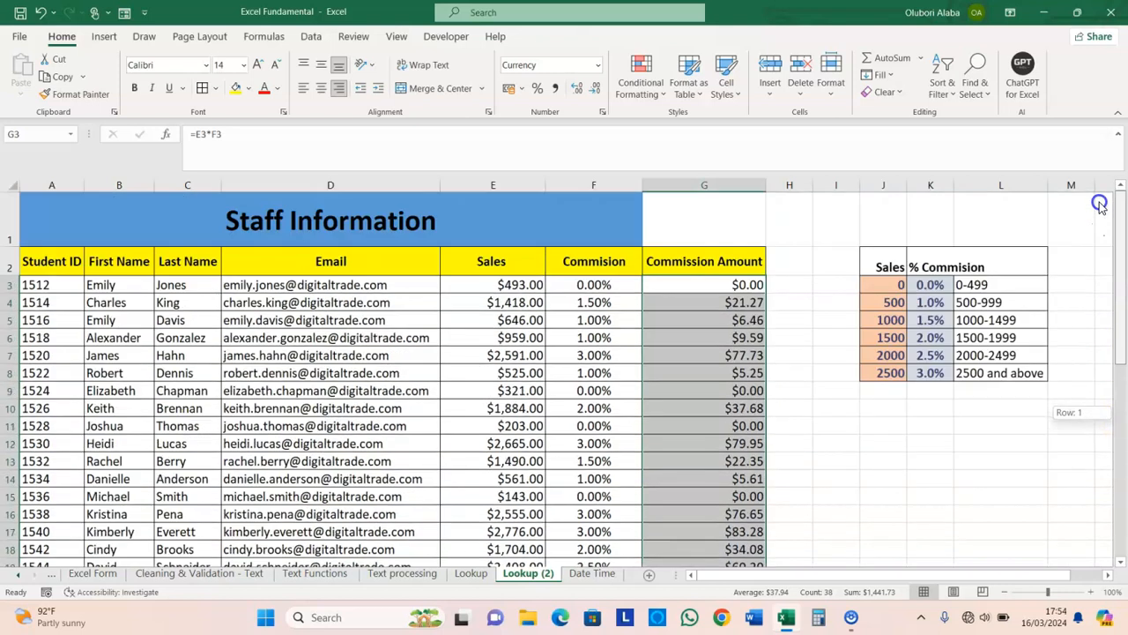
pyautogui.click(657, 333)
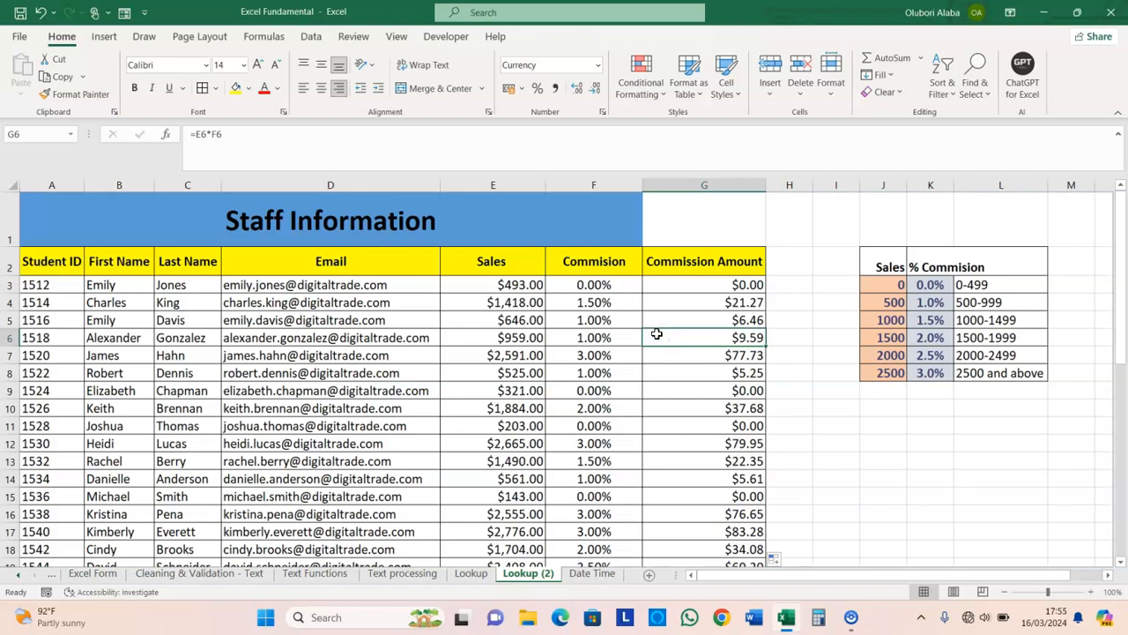
# Open the Date Time sheet and clear the existing Full Date, Years, Months and Days entries in D3:G32
pyautogui.click(592, 574)
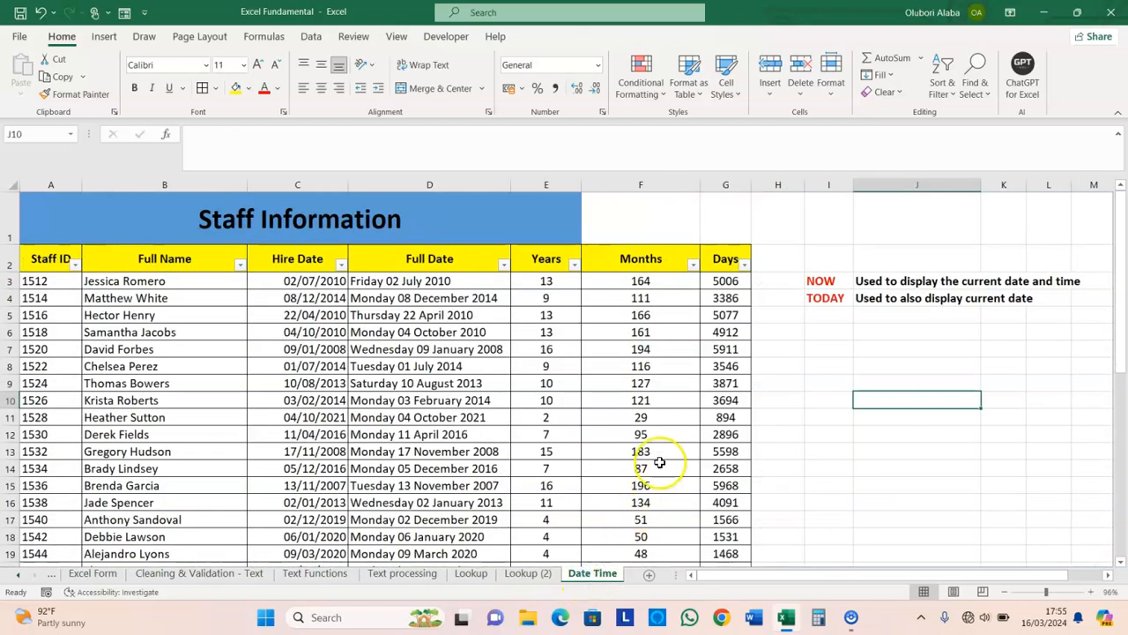
pyautogui.click(404, 287)
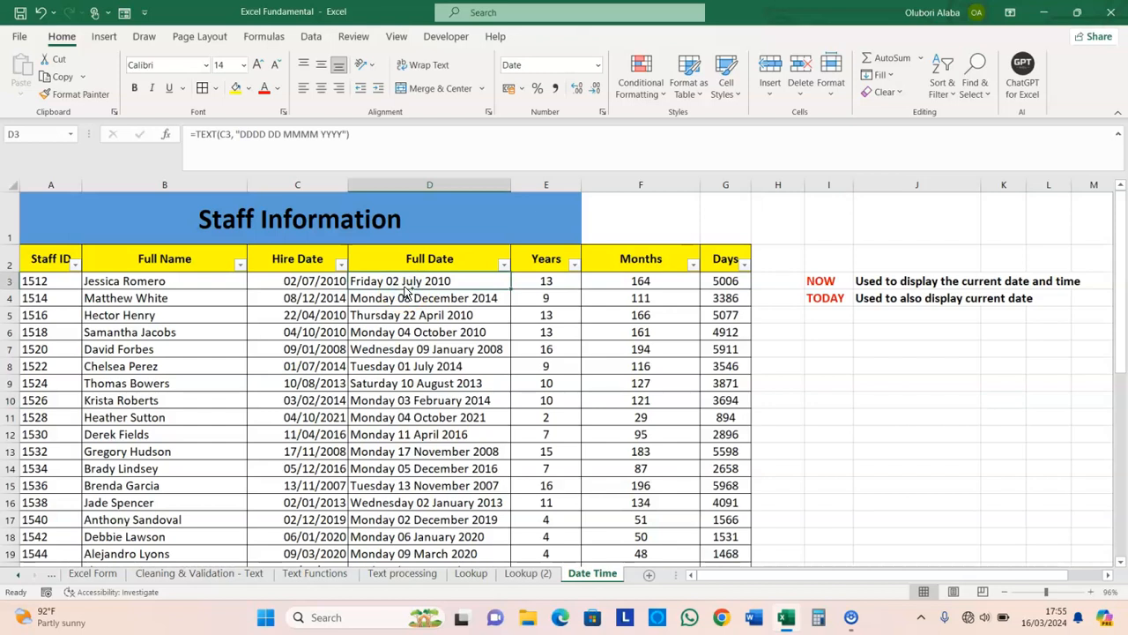
pyautogui.hotkey('ctrl', 'shift', 'Down')
pyautogui.hotkey('ctrl', 'shift', 'Right')
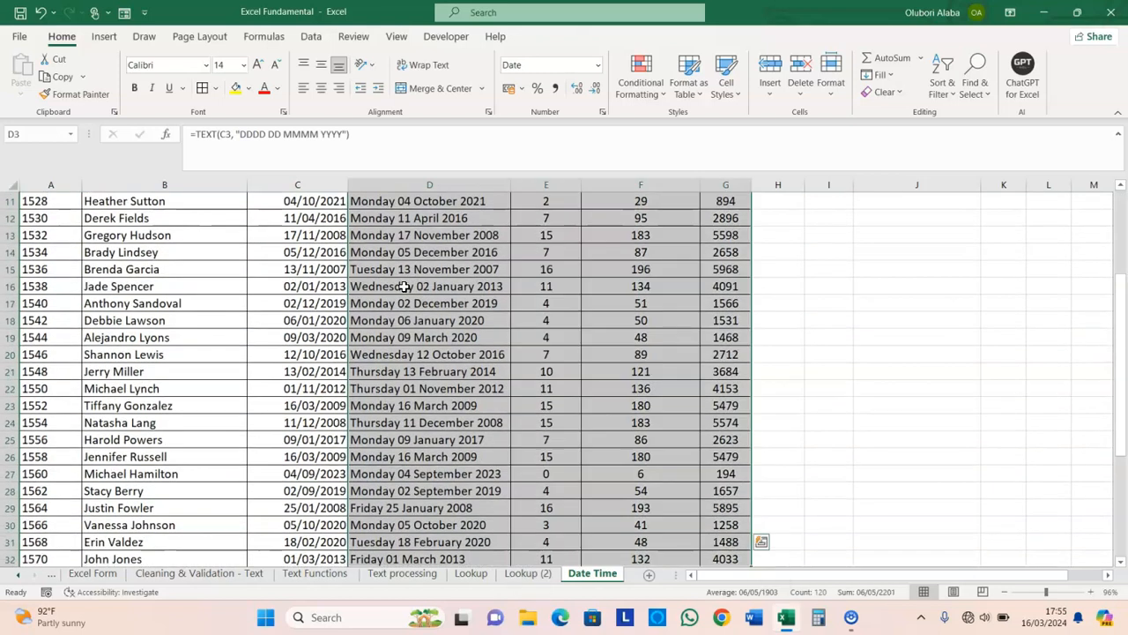
pyautogui.press('Delete')
pyautogui.scroll(2, 404, 287)
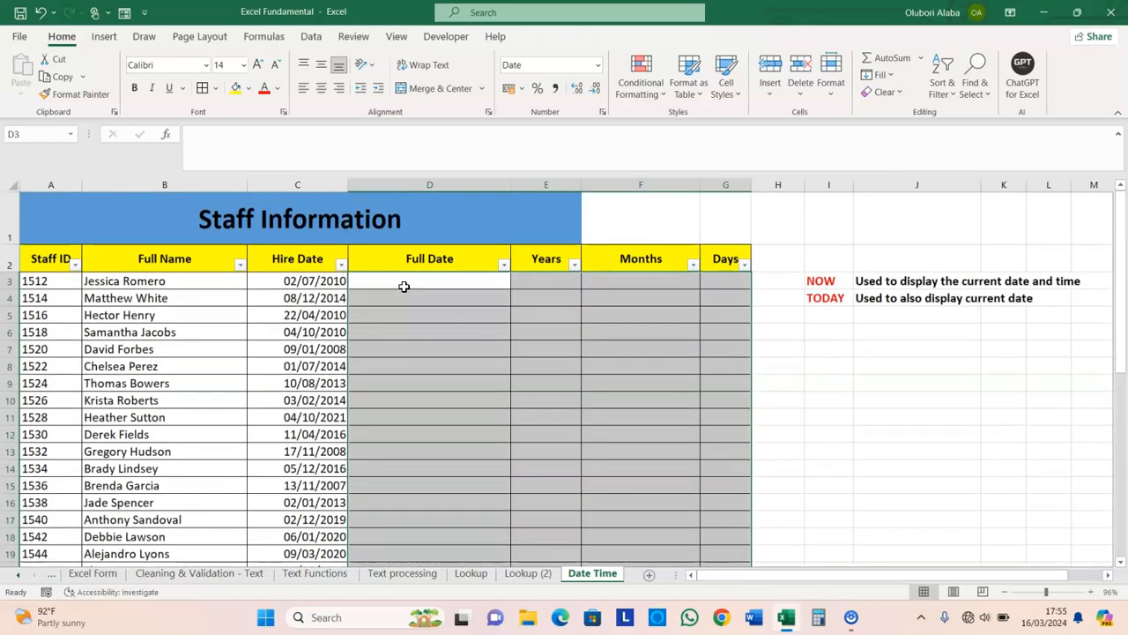
pyautogui.click(498, 320)
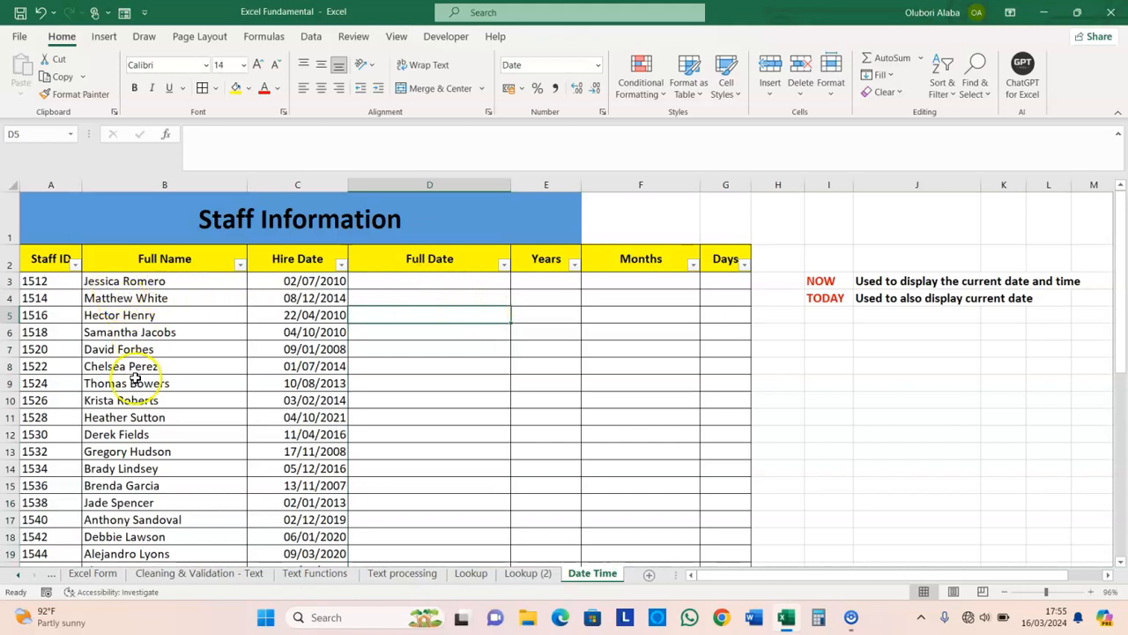
# Examine the Hire Date, Full Date and Years columns of the staff table
pyautogui.click(298, 184)
pyautogui.click(434, 313)
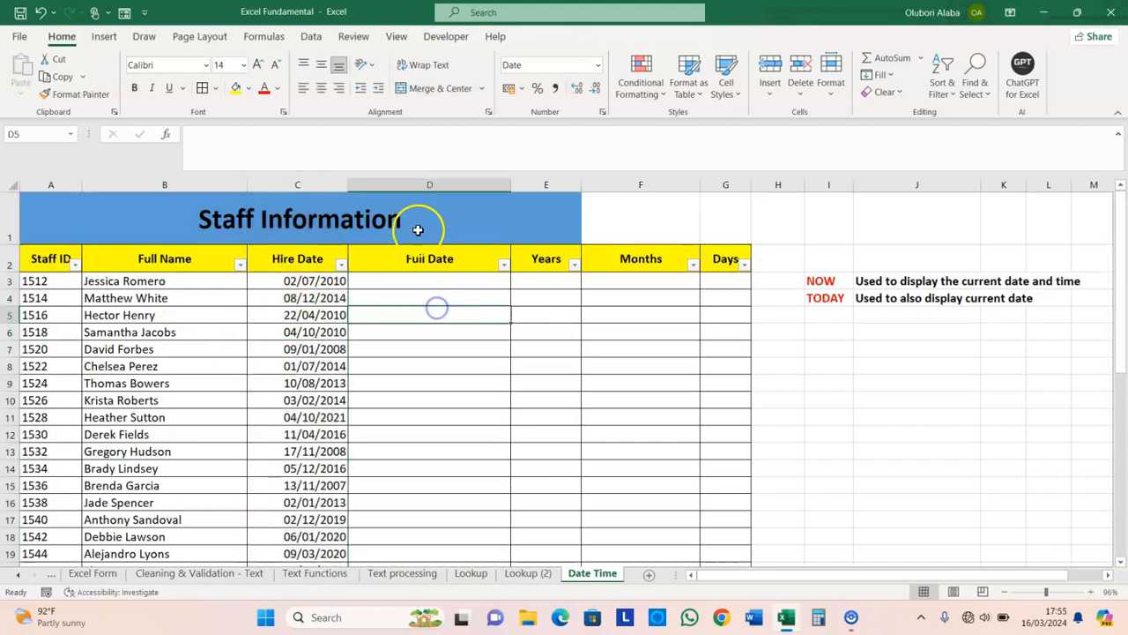
pyautogui.click(419, 182)
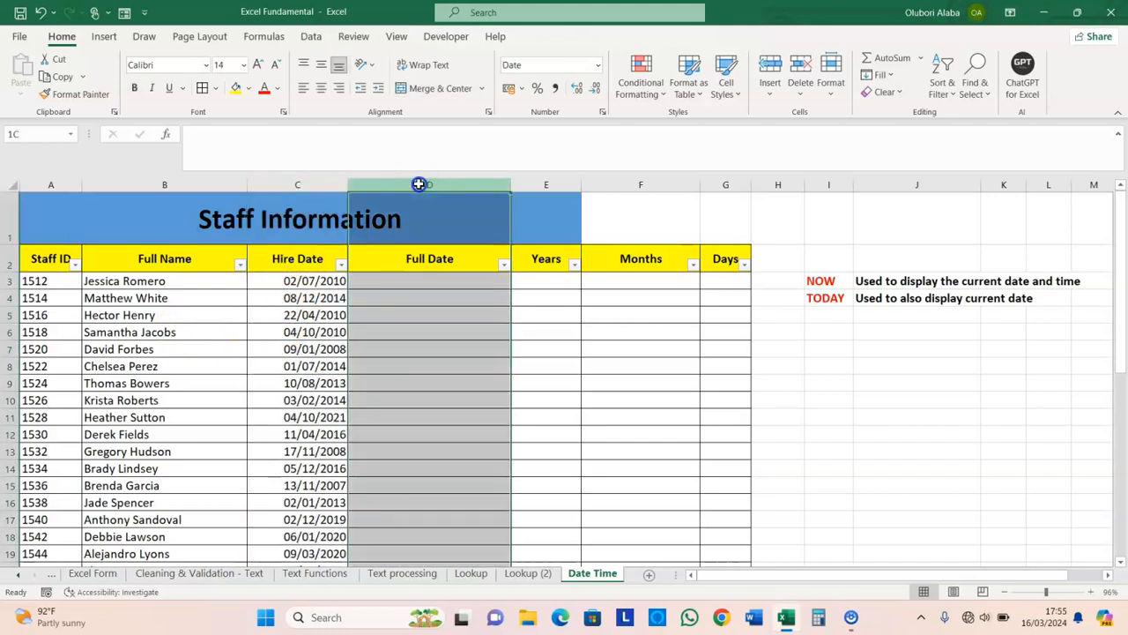
pyautogui.click(546, 181)
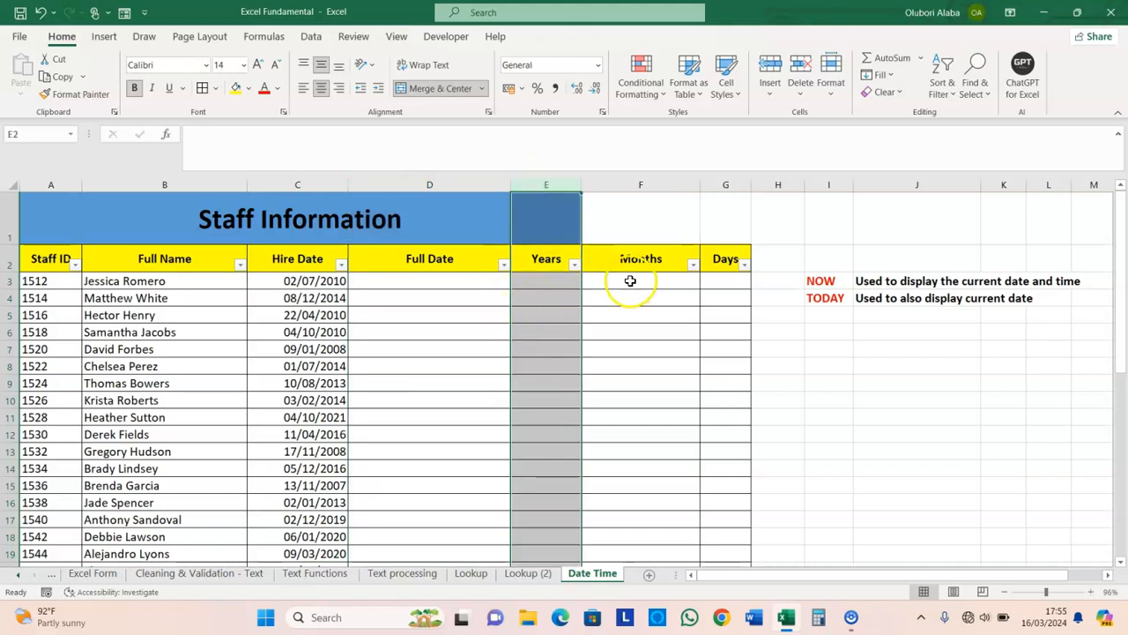
pyautogui.click(419, 353)
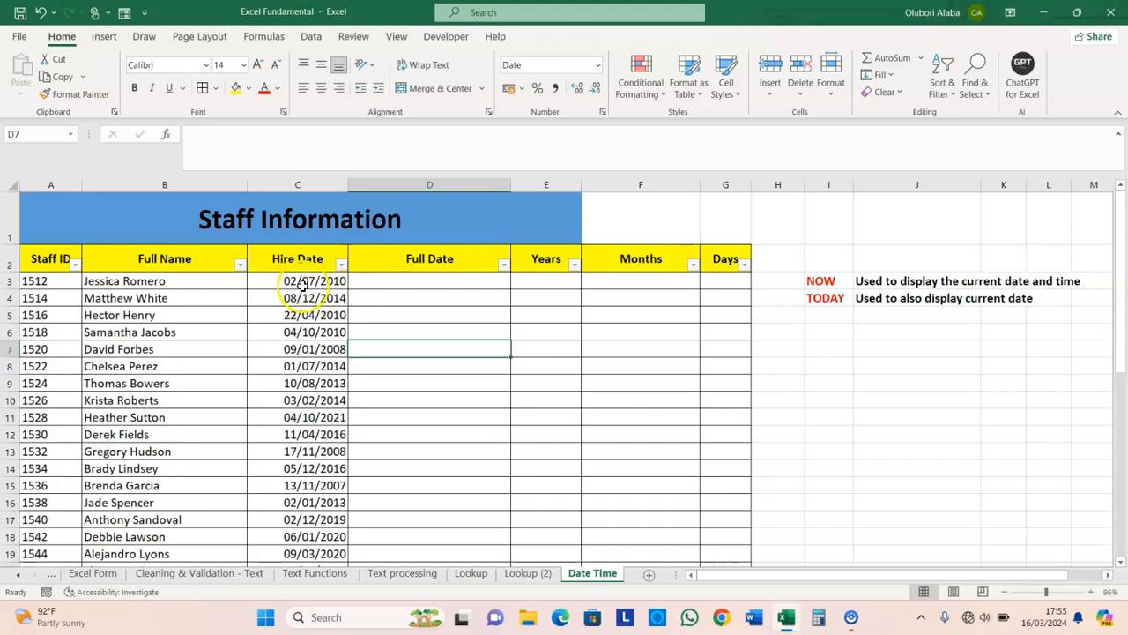
# Enter the formula =TEXT(C3,"dddd dd mmmm yyyy") in cell D3 and compare the full date with the first hire date
pyautogui.click(375, 283)
pyautogui.write('=')
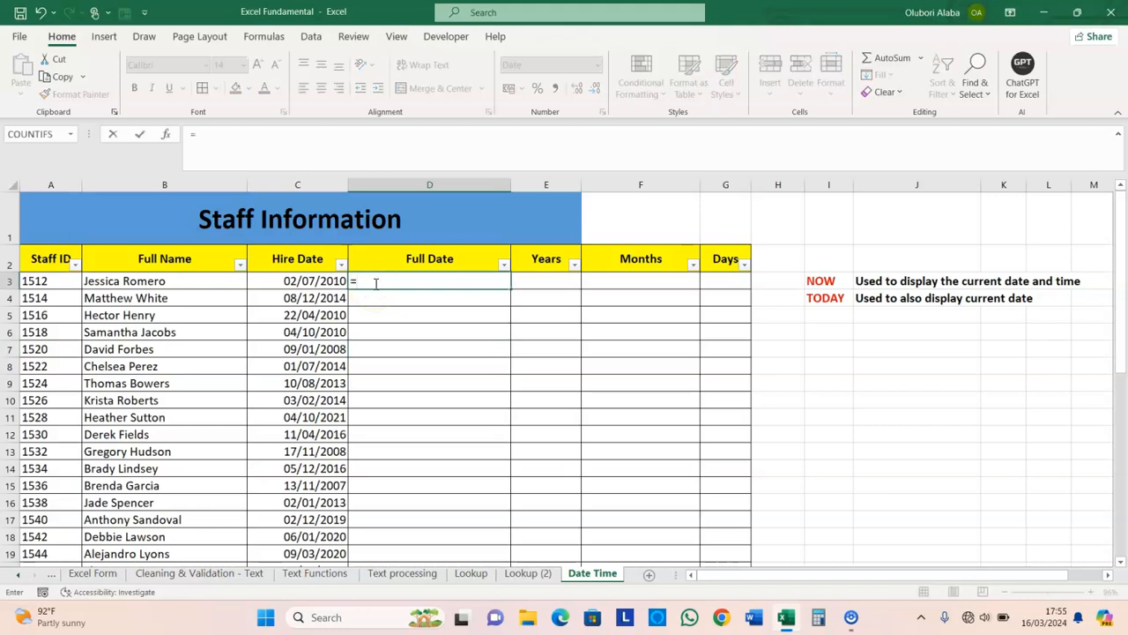
pyautogui.write('tex')
pyautogui.press('Tab')
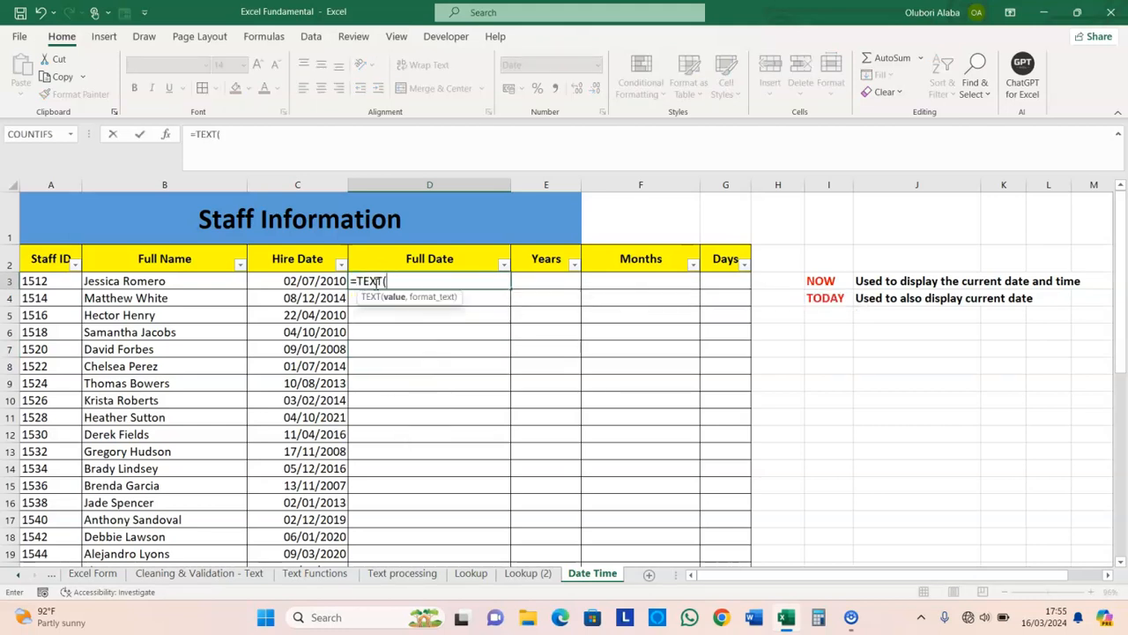
pyautogui.click(319, 280)
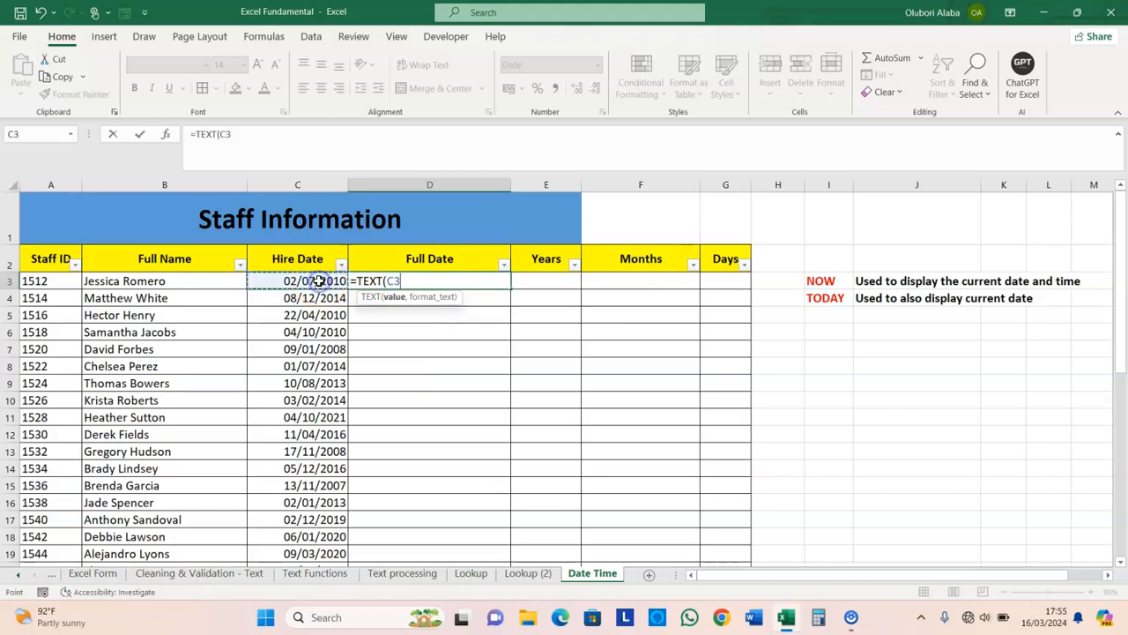
pyautogui.write(',"dddd dd mmmm yyyy')
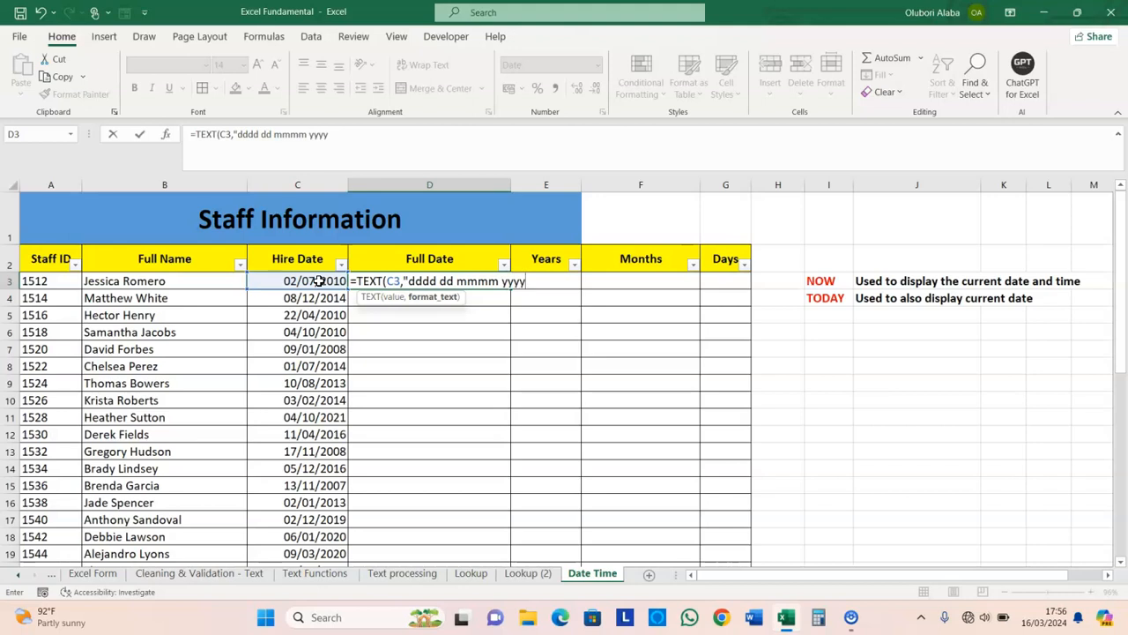
pyautogui.write(')')
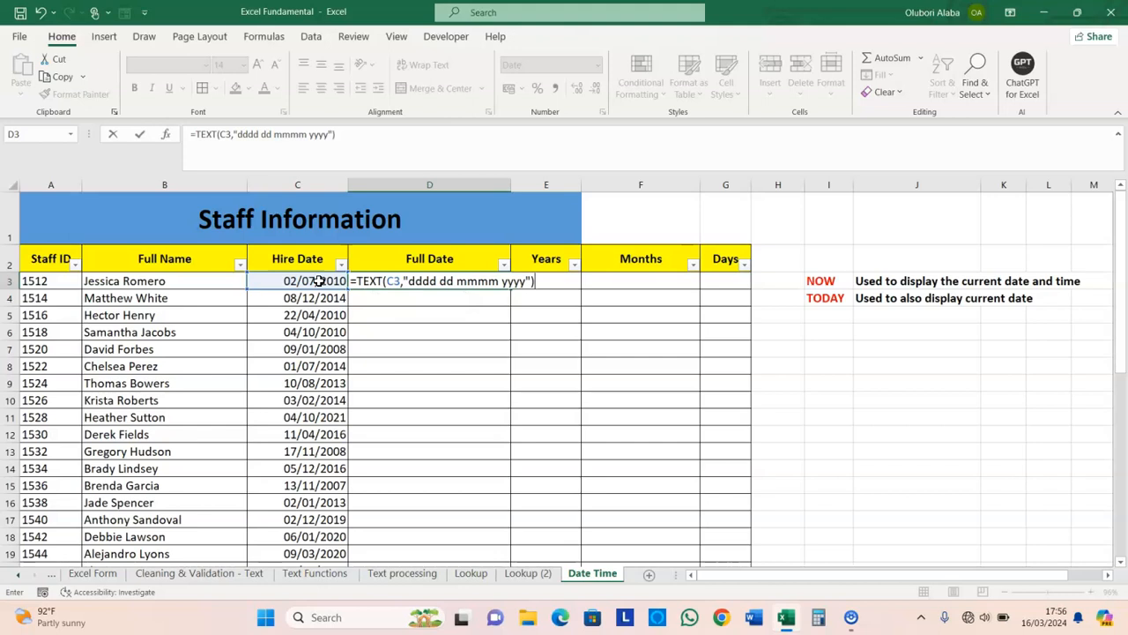
pyautogui.press('Return')
pyautogui.moveTo(411, 281); pyautogui.dragTo(288, 282)
pyautogui.click(288, 281)
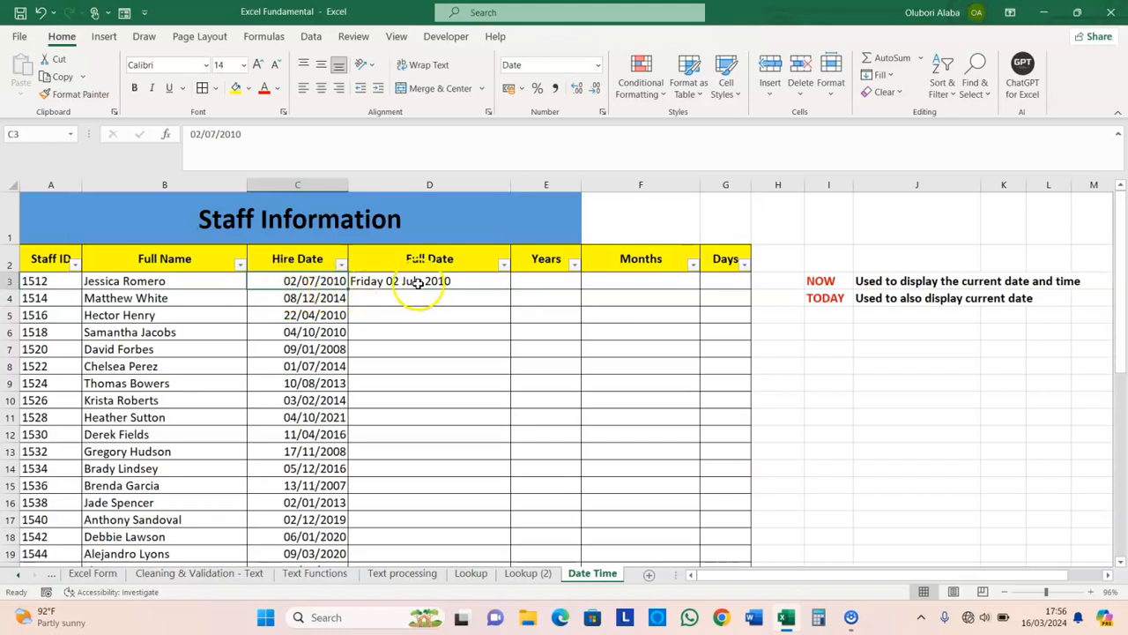
pyautogui.click(475, 284)
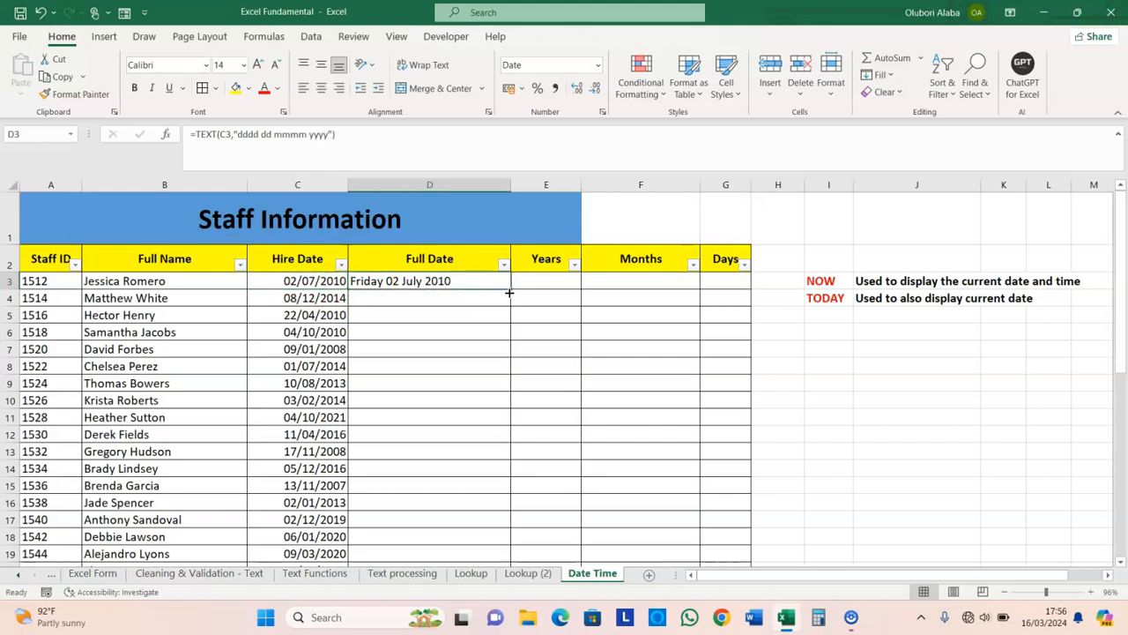
# Fill the formula from D3 down the Full Date column and compare the first staff row's Hire Date and Years cells
pyautogui.doubleClick(510, 289)
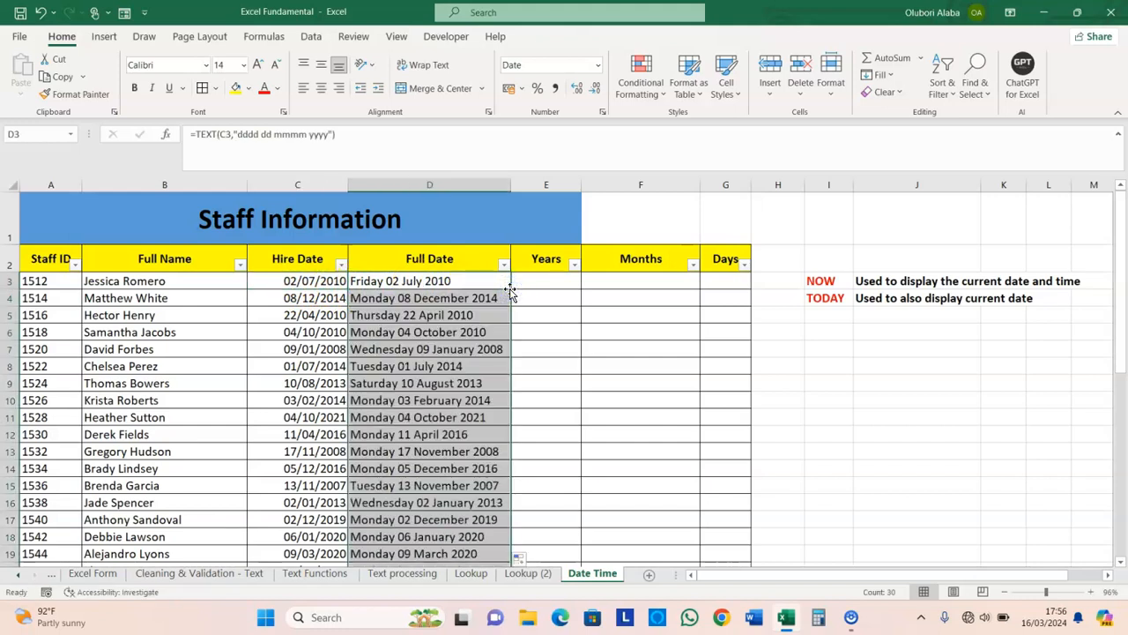
pyautogui.click(430, 344)
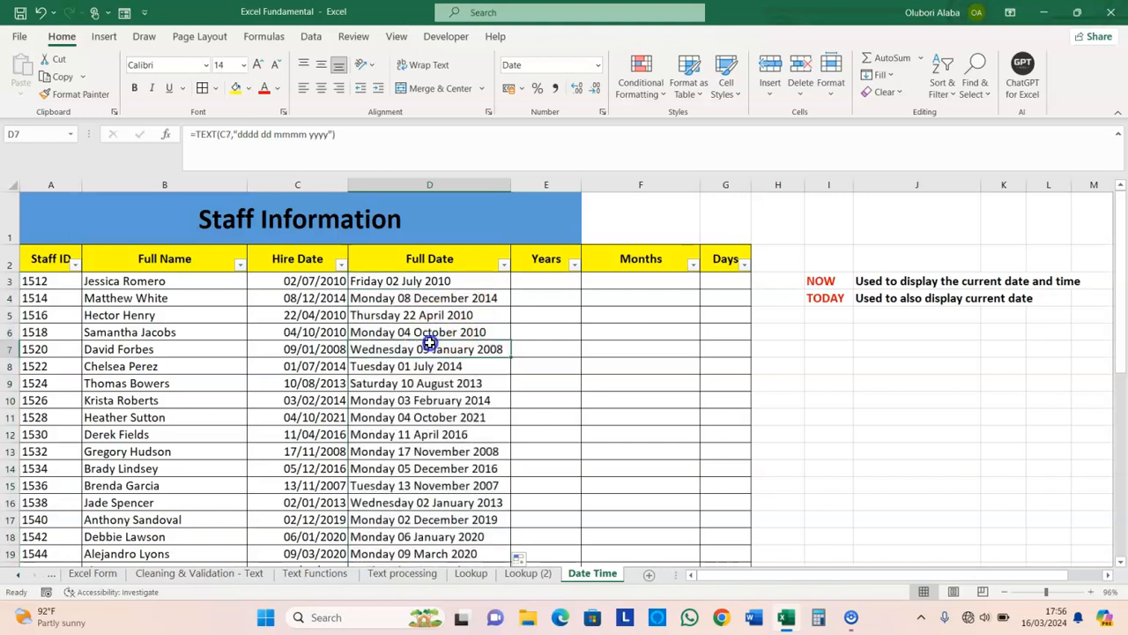
pyautogui.click(415, 283)
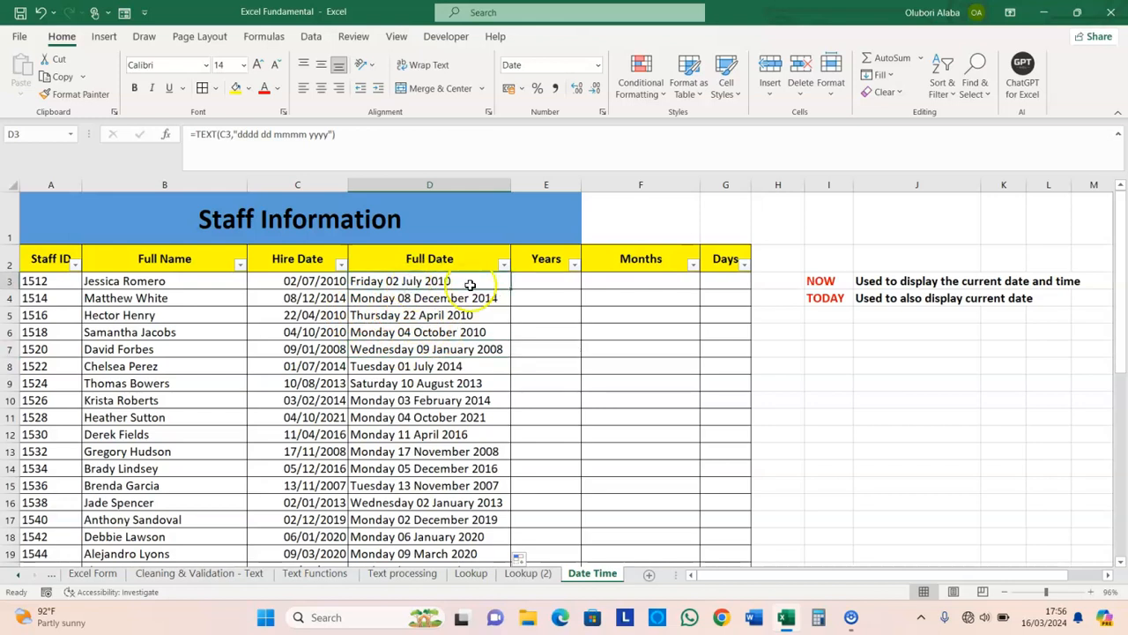
pyautogui.click(533, 283)
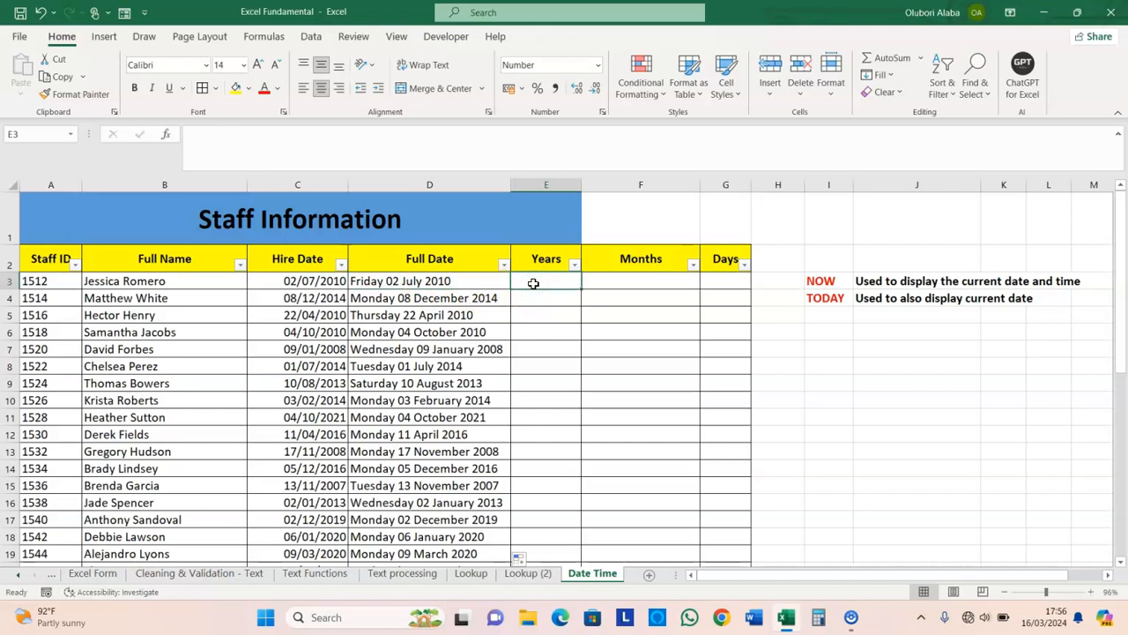
pyautogui.click(301, 284)
pyautogui.click(535, 279)
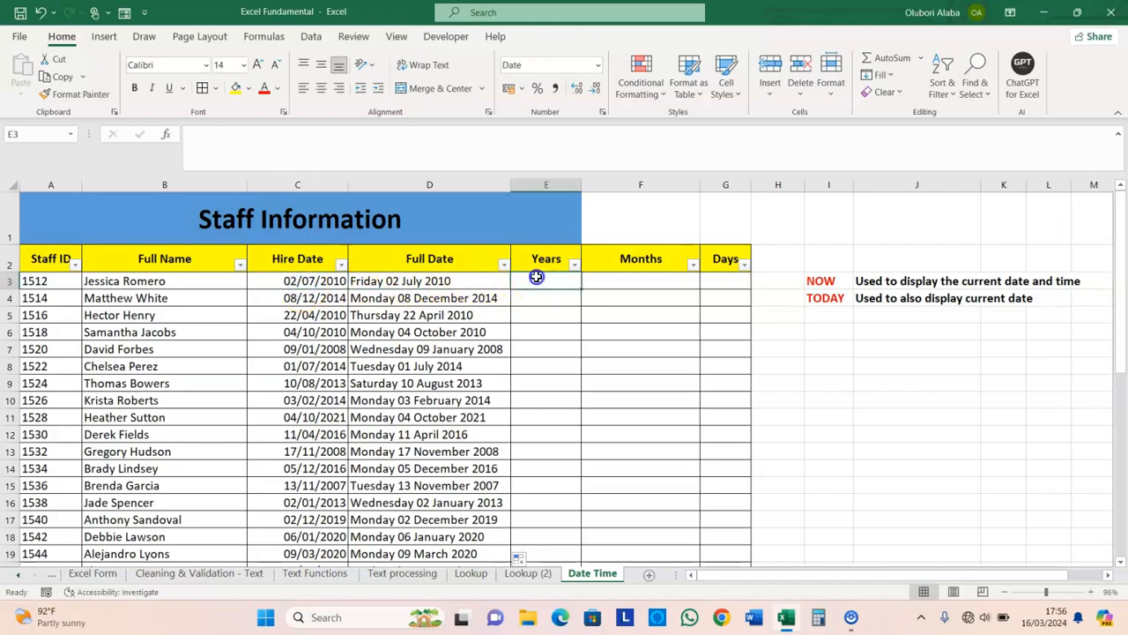
pyautogui.click(308, 282)
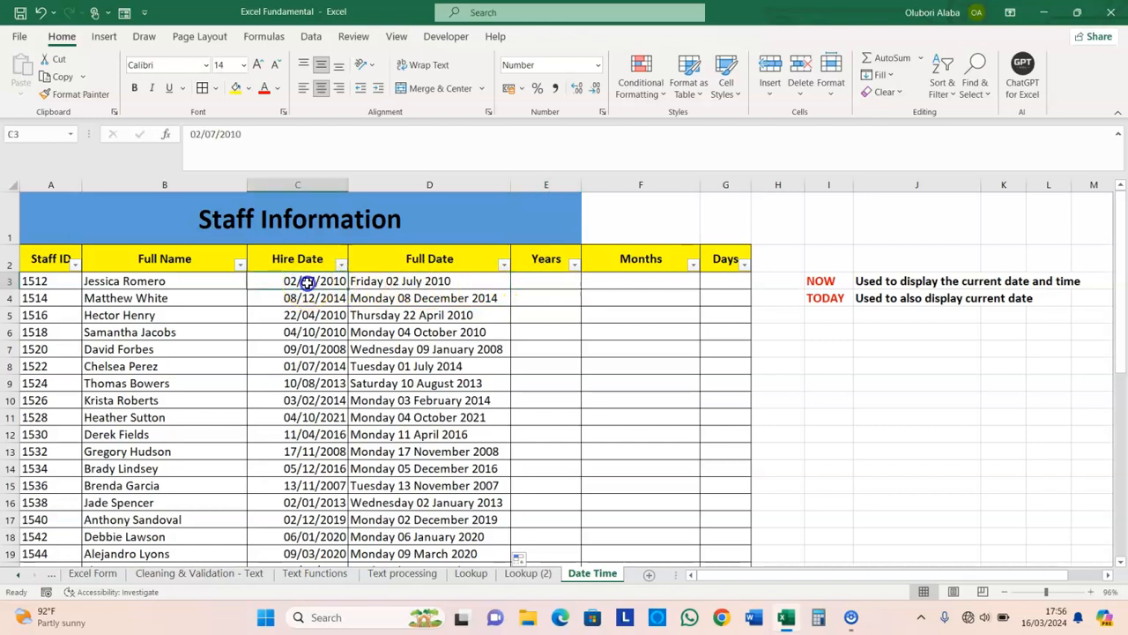
# Enter the formula =DATEDIF(C3, TODAY(), "Y") in cell E3 of the Years column
pyautogui.click(544, 284)
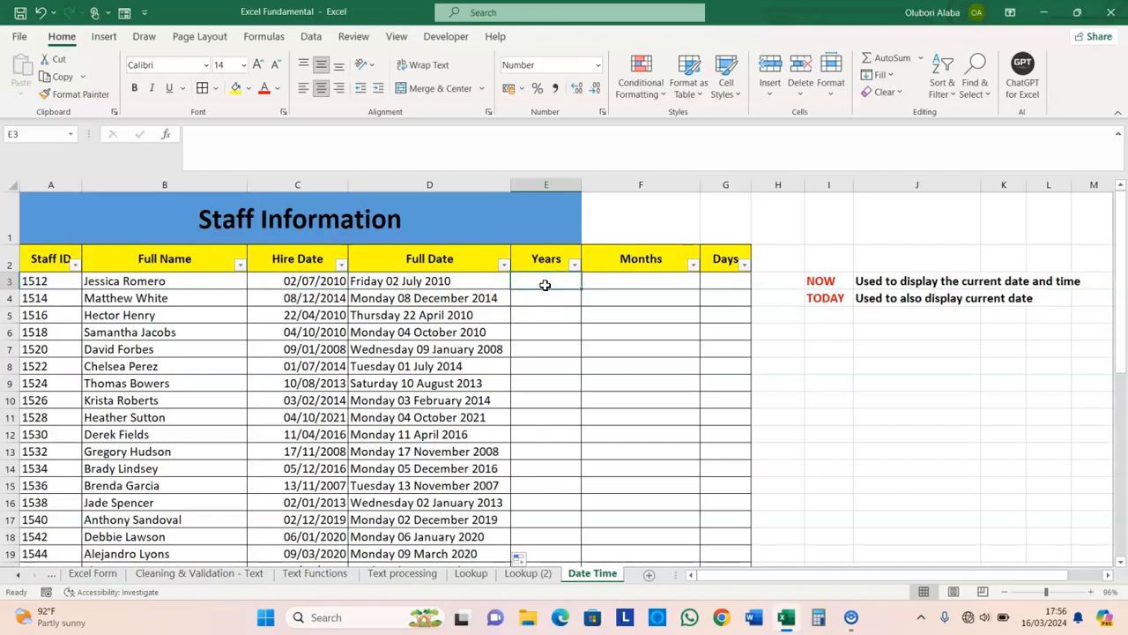
pyautogui.write('=')
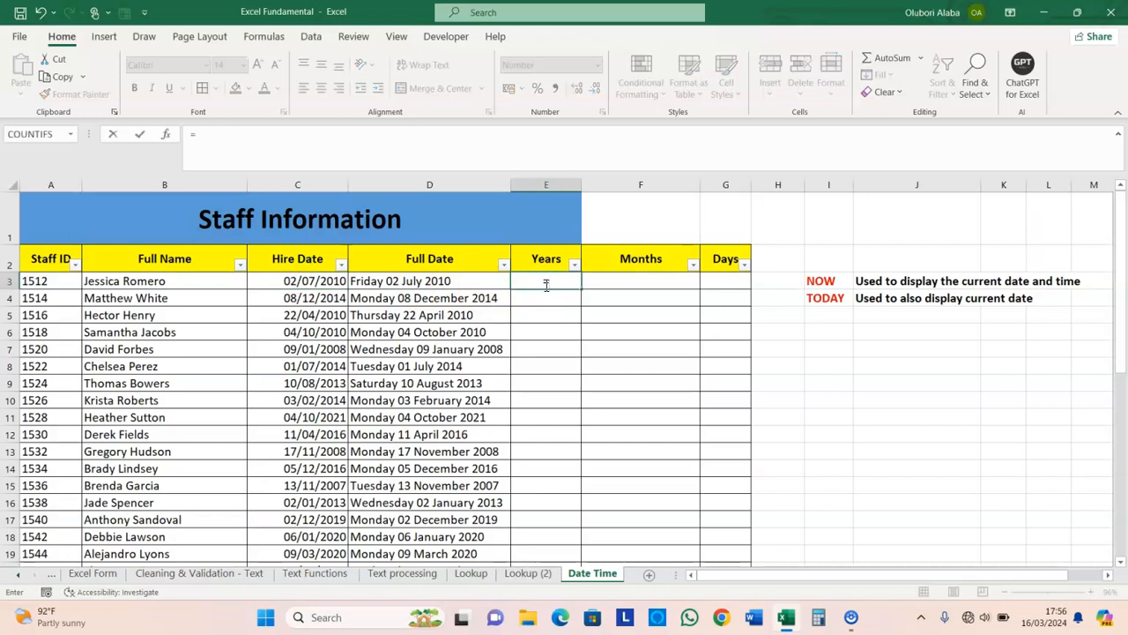
pyautogui.write('datedif')
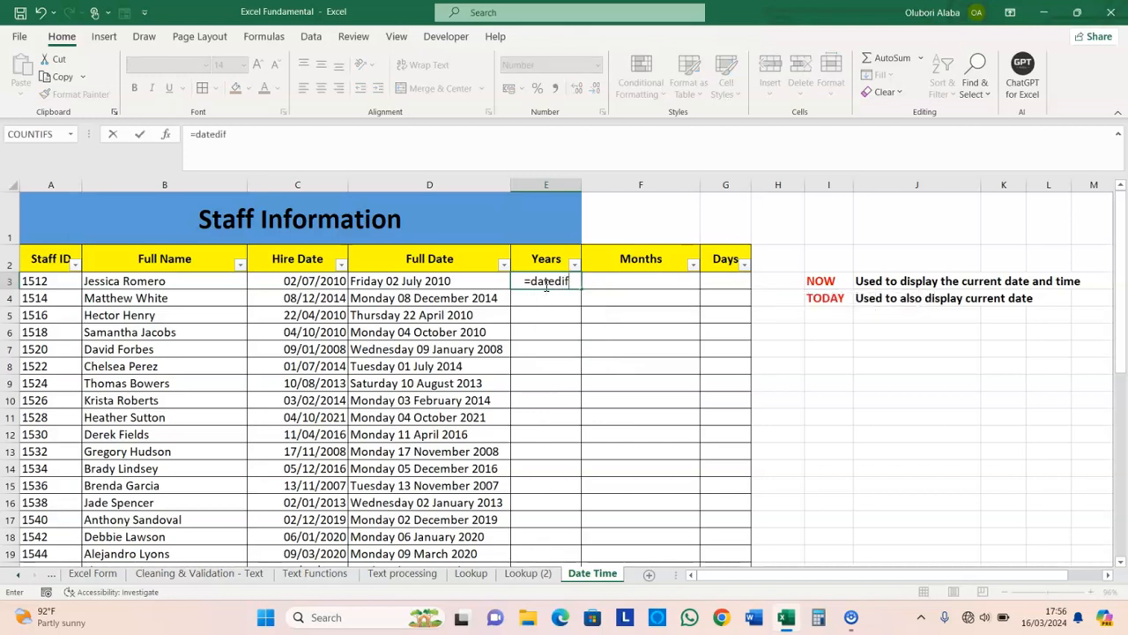
pyautogui.write('(')
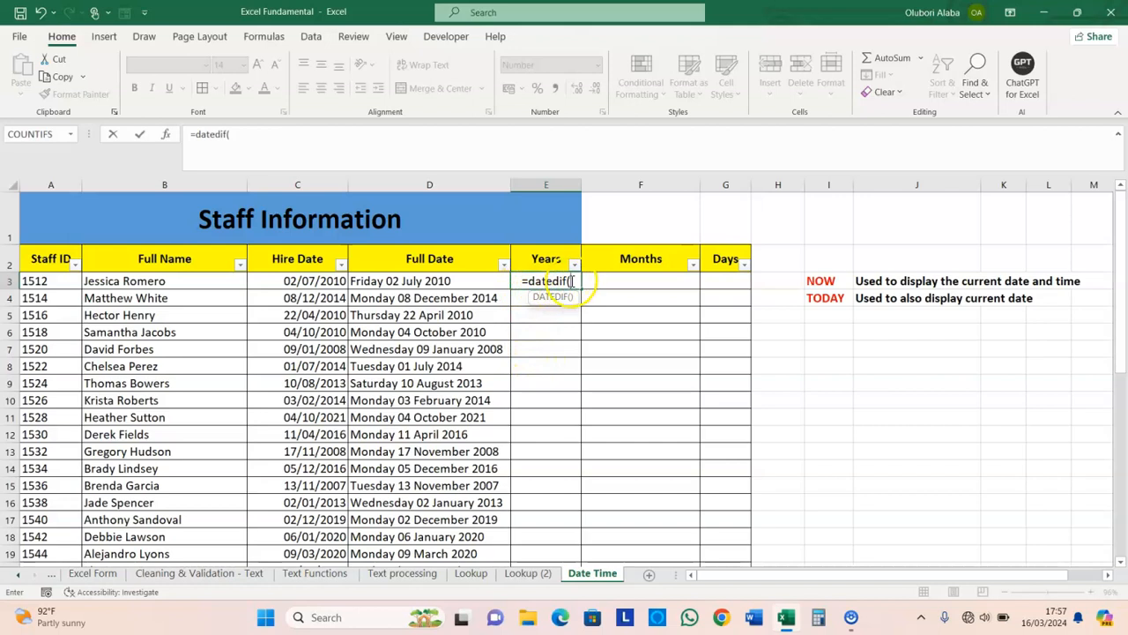
pyautogui.click(315, 280)
pyautogui.write(',')
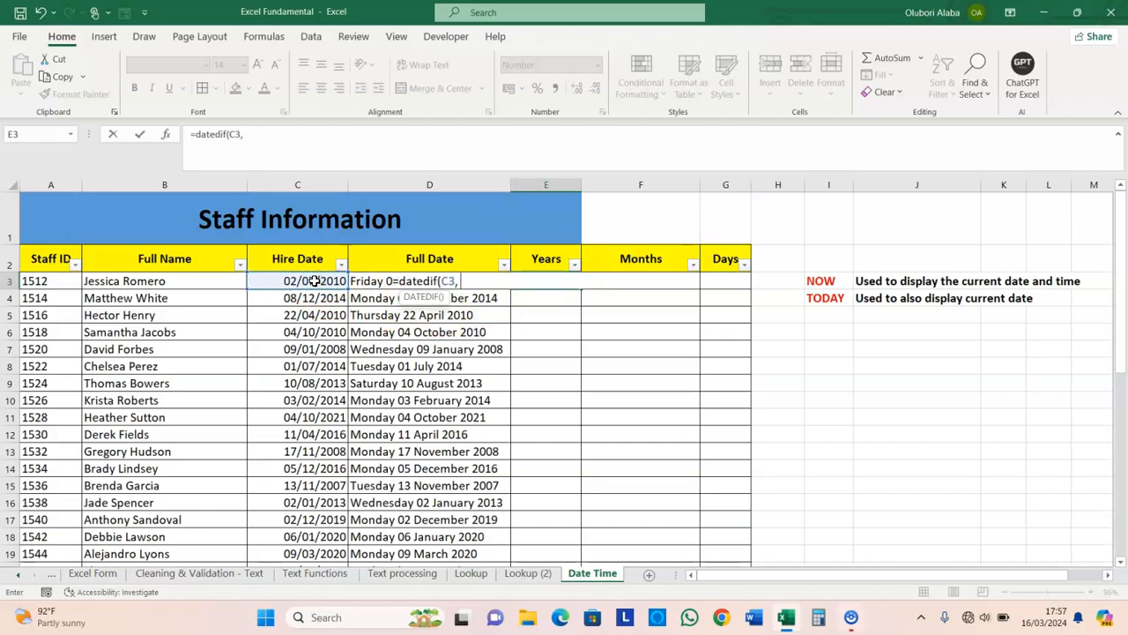
pyautogui.write('tod')
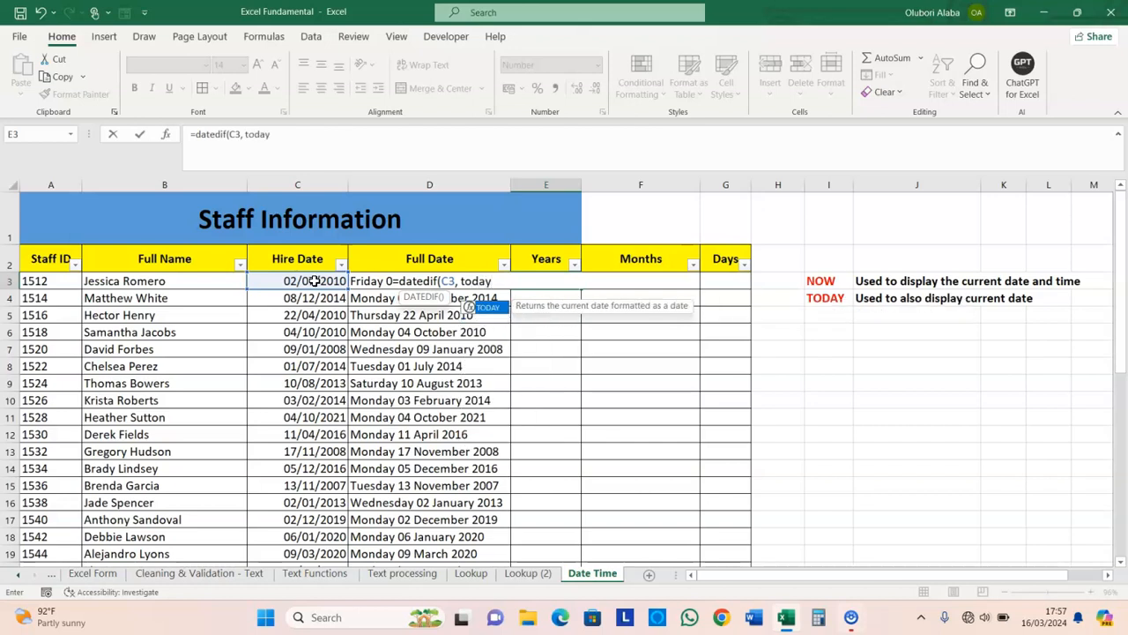
pyautogui.write('ay')
pyautogui.press('Tab')
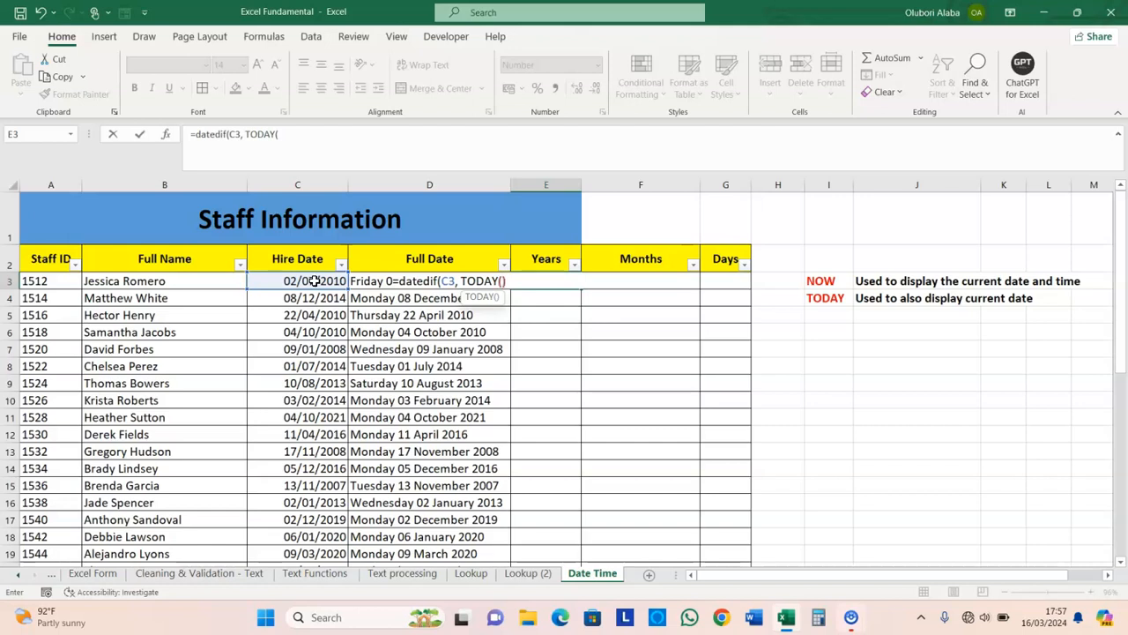
pyautogui.write('), "Y')
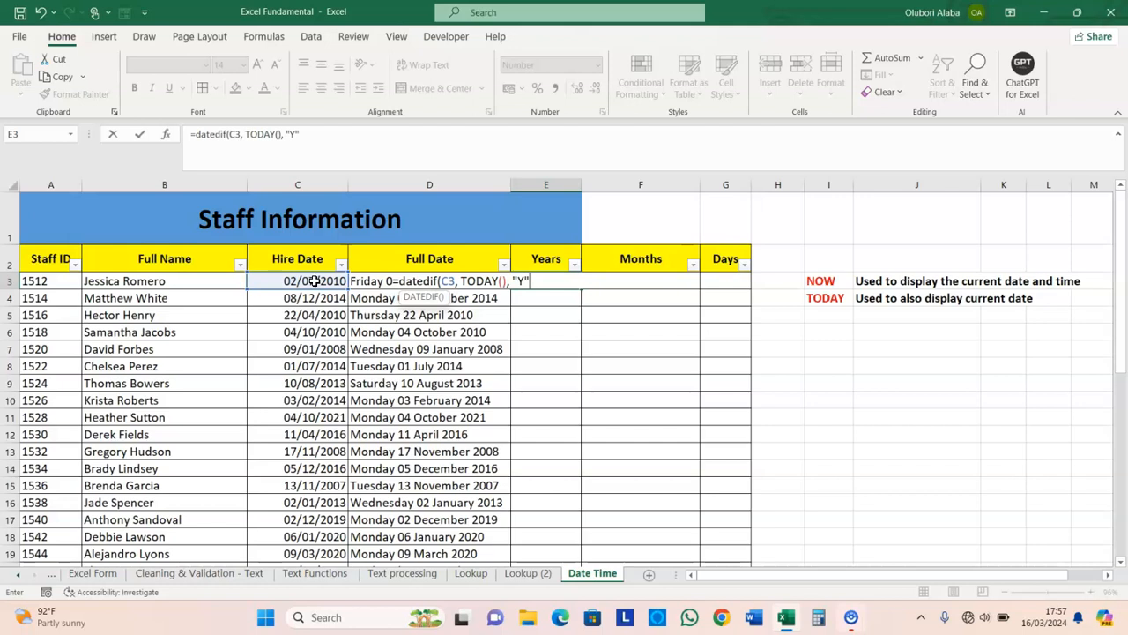
pyautogui.write(')')
pyautogui.press('Return')
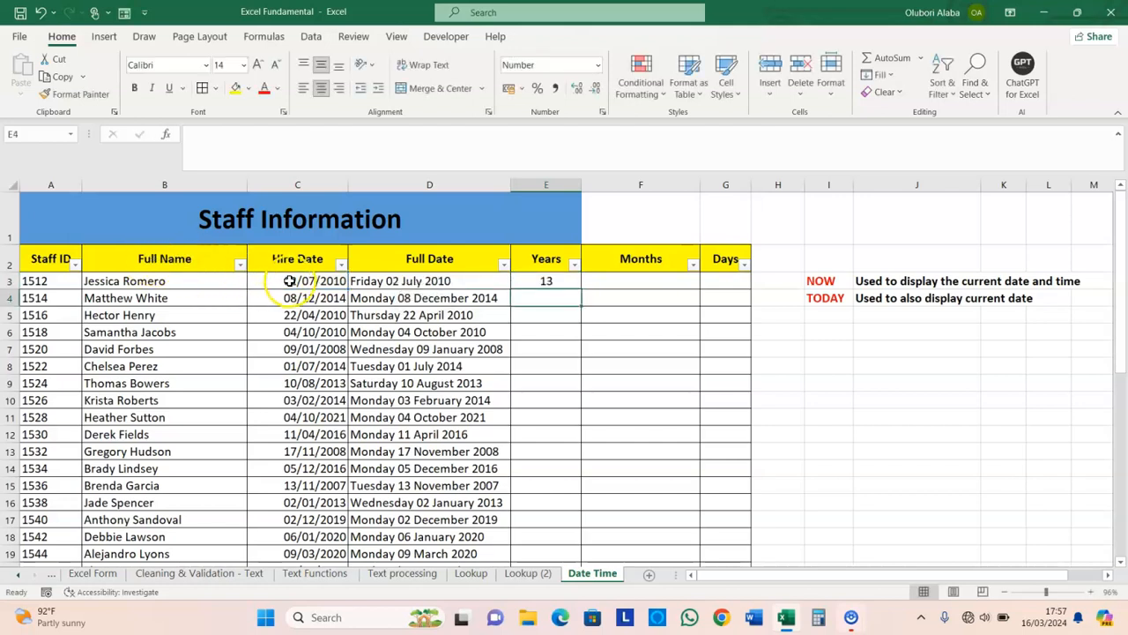
# Fill the E3 formula down the Years column, check the filled cells, and copy E3 across to F3:G3
pyautogui.click(291, 280)
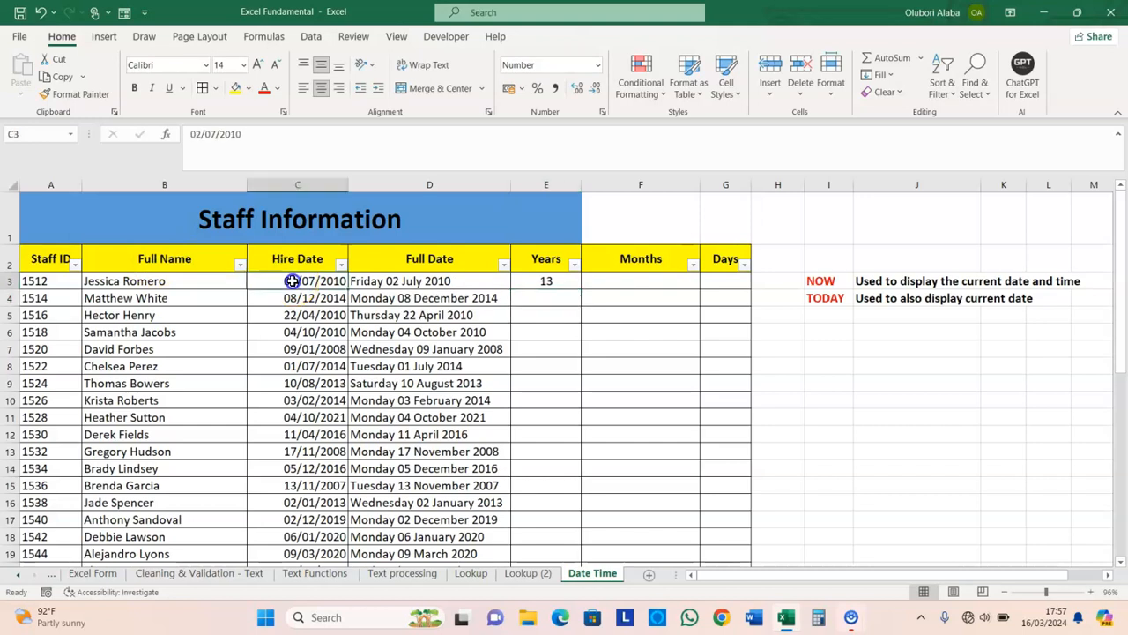
pyautogui.click(529, 282)
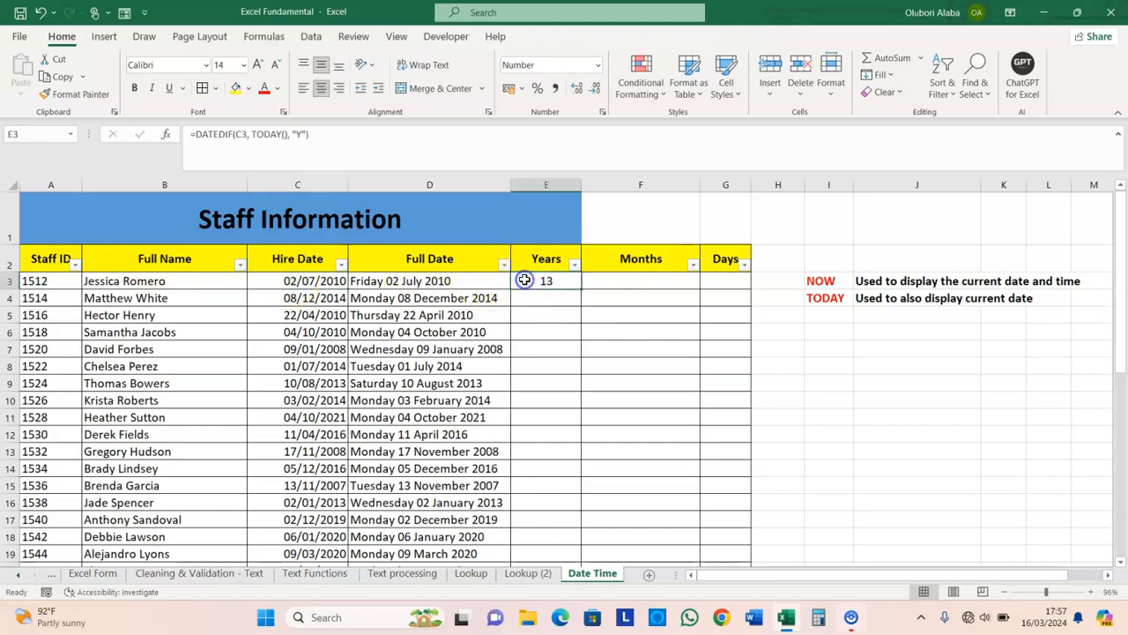
pyautogui.doubleClick(581, 290)
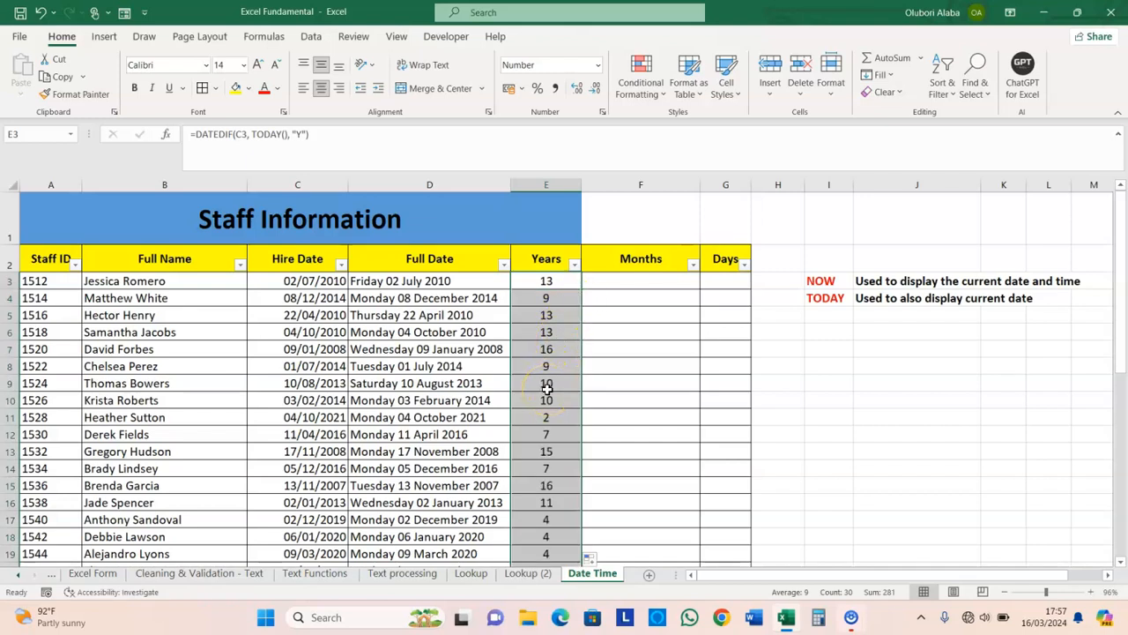
pyautogui.click(545, 255)
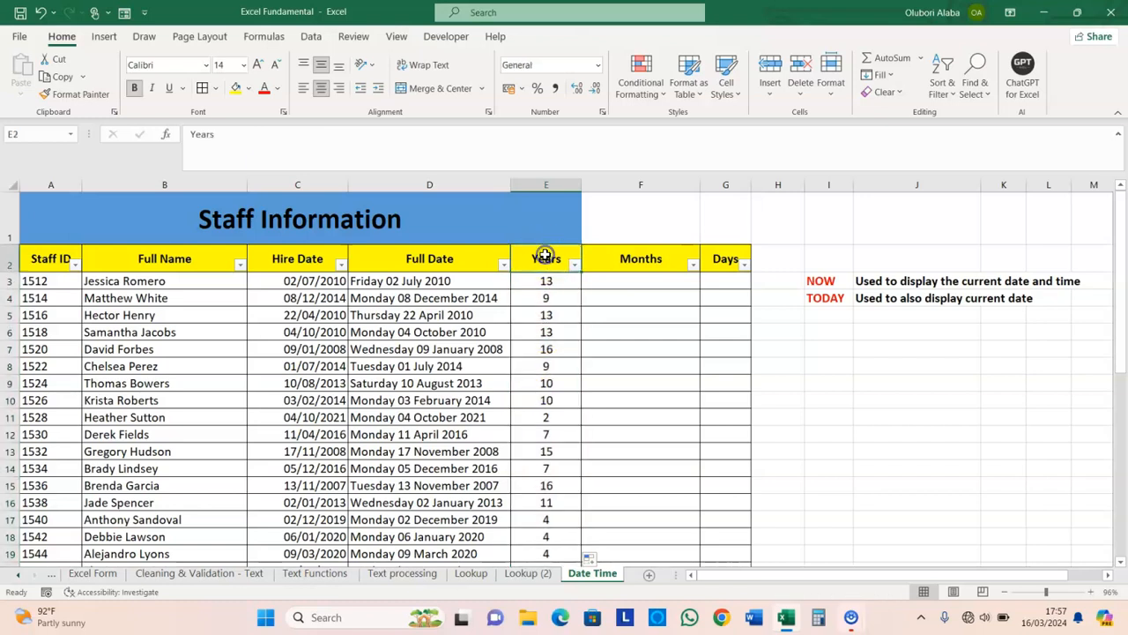
pyautogui.click(555, 318)
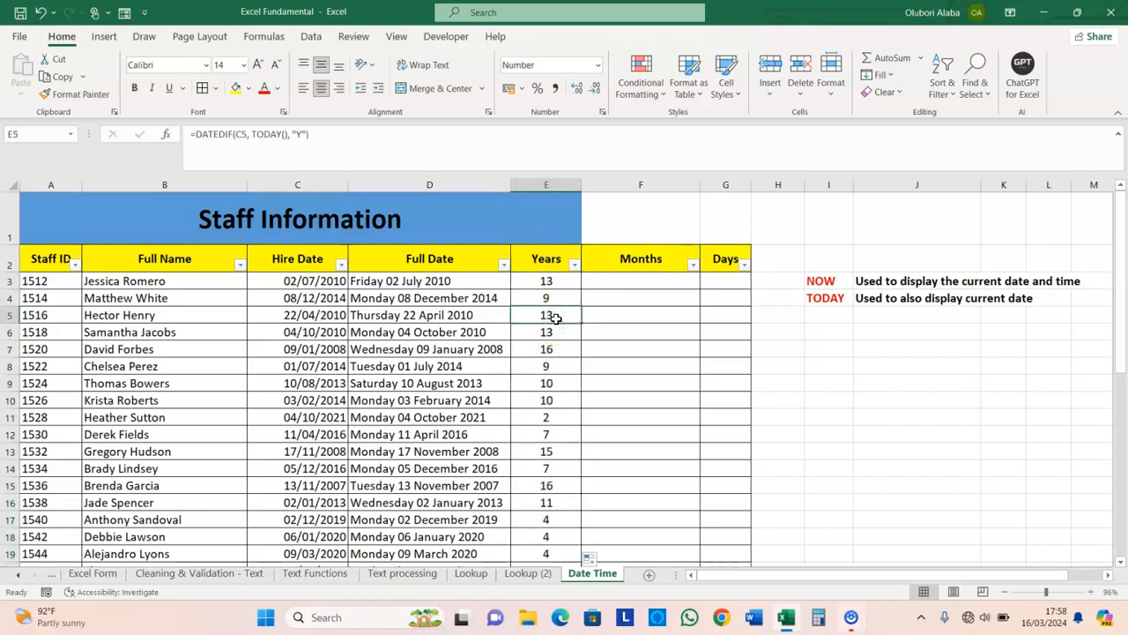
pyautogui.click(552, 282)
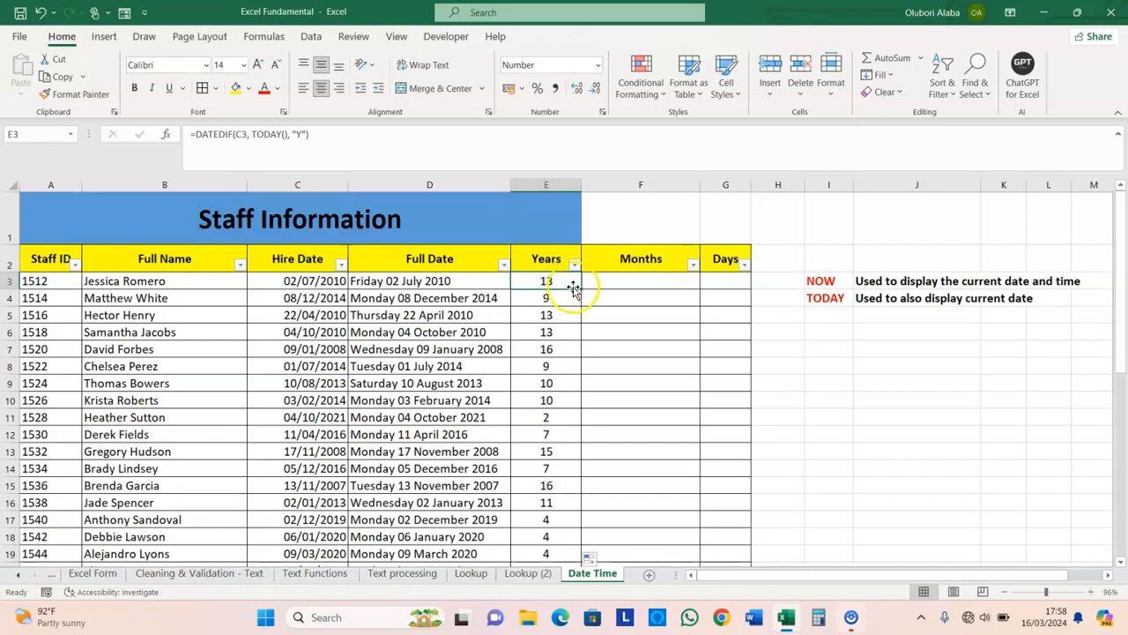
pyautogui.moveTo(580, 288); pyautogui.dragTo(742, 298)
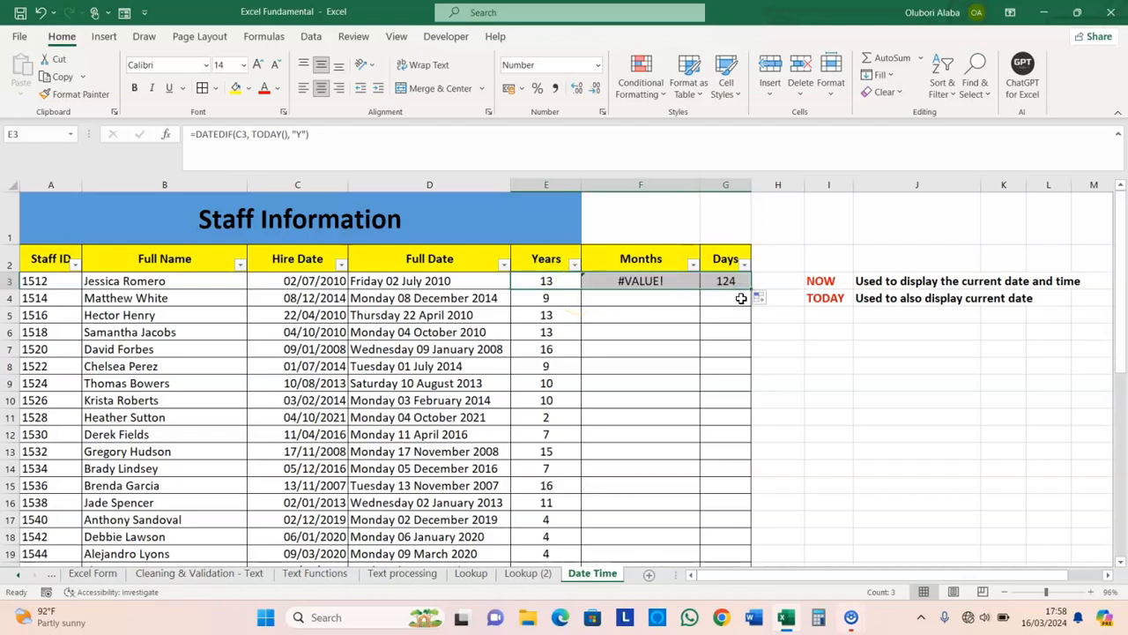
# Change the formula in F3 to =DATEDIF(C3, TODAY(), "M") and fill it down the Months column
pyautogui.click(643, 281)
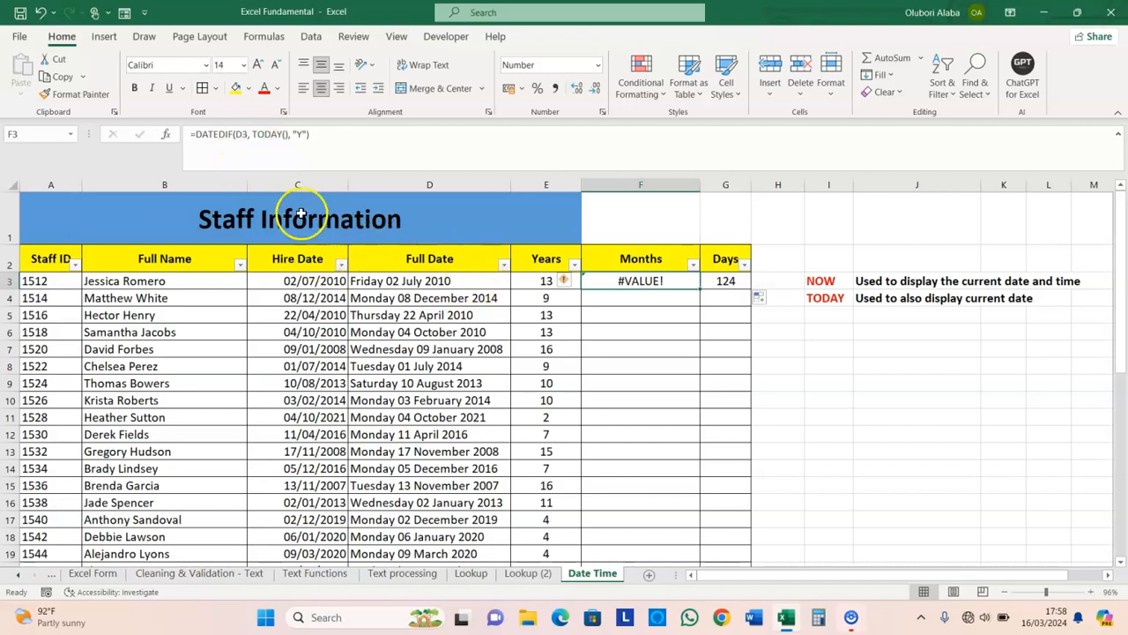
pyautogui.click(243, 134)
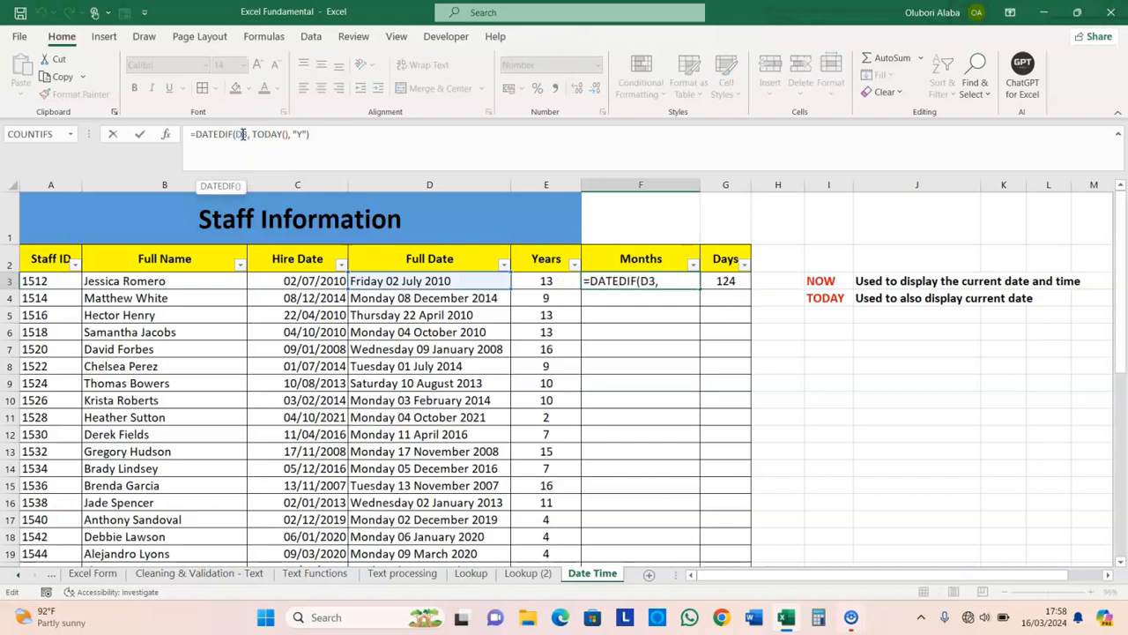
pyautogui.press('BackSpace')
pyautogui.write('c')
pyautogui.press('BackSpace')
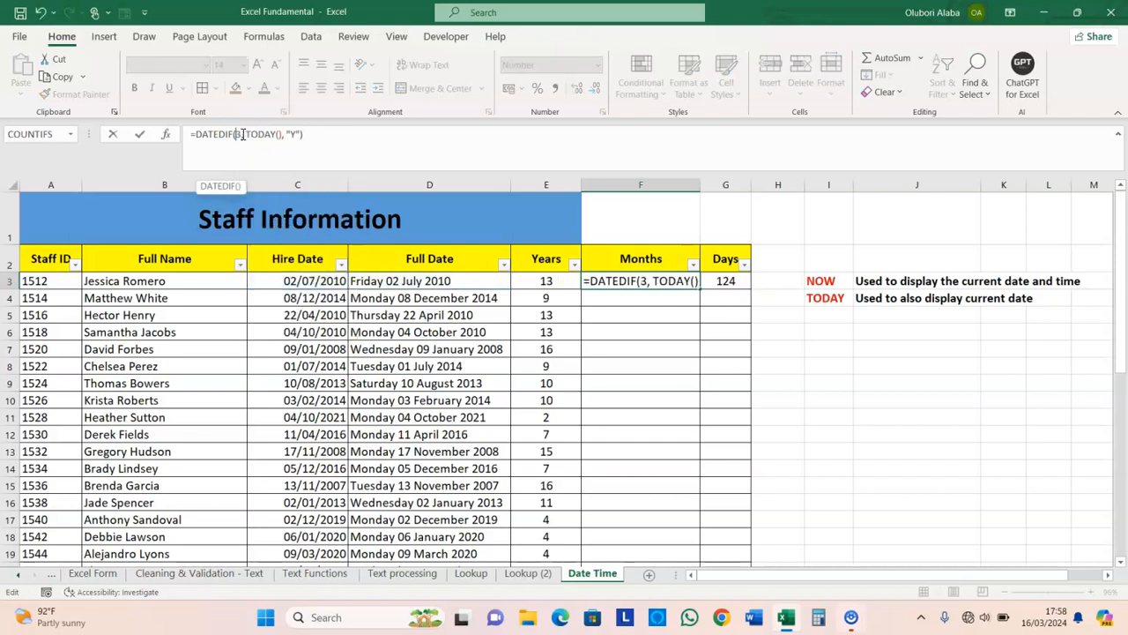
pyautogui.press('capslock')
pyautogui.write('C')
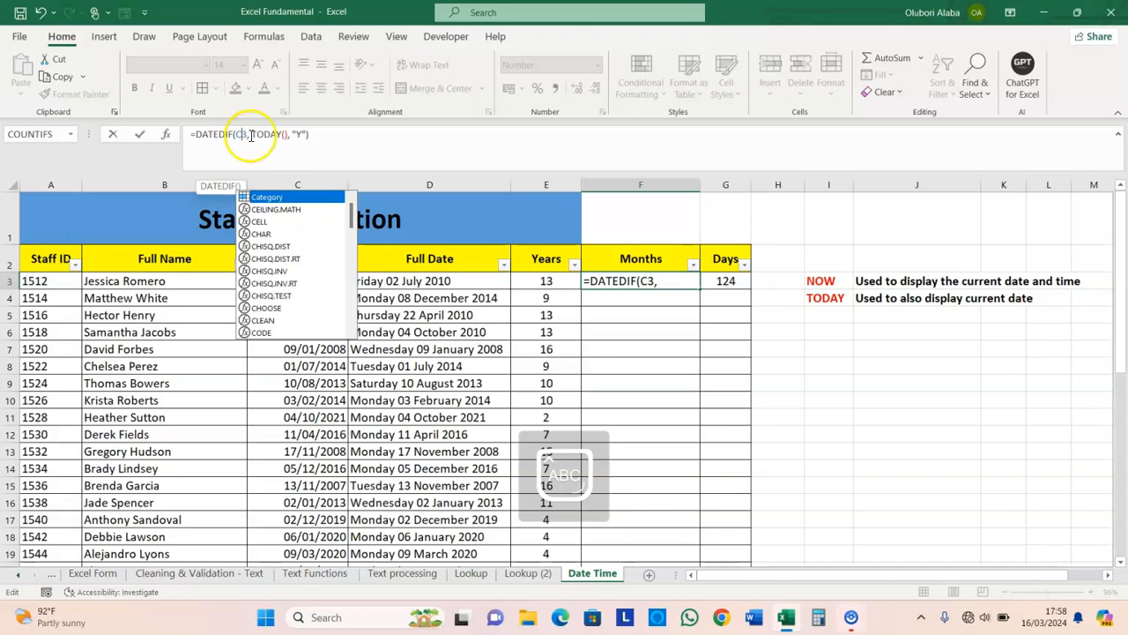
pyautogui.click(300, 131)
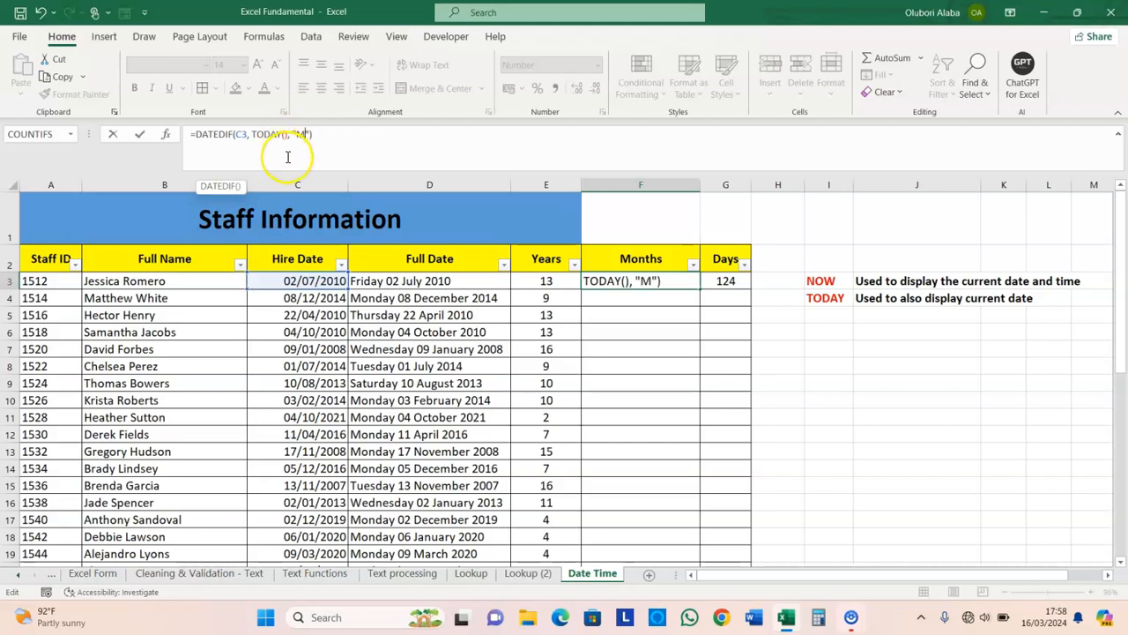
pyautogui.press('Return')
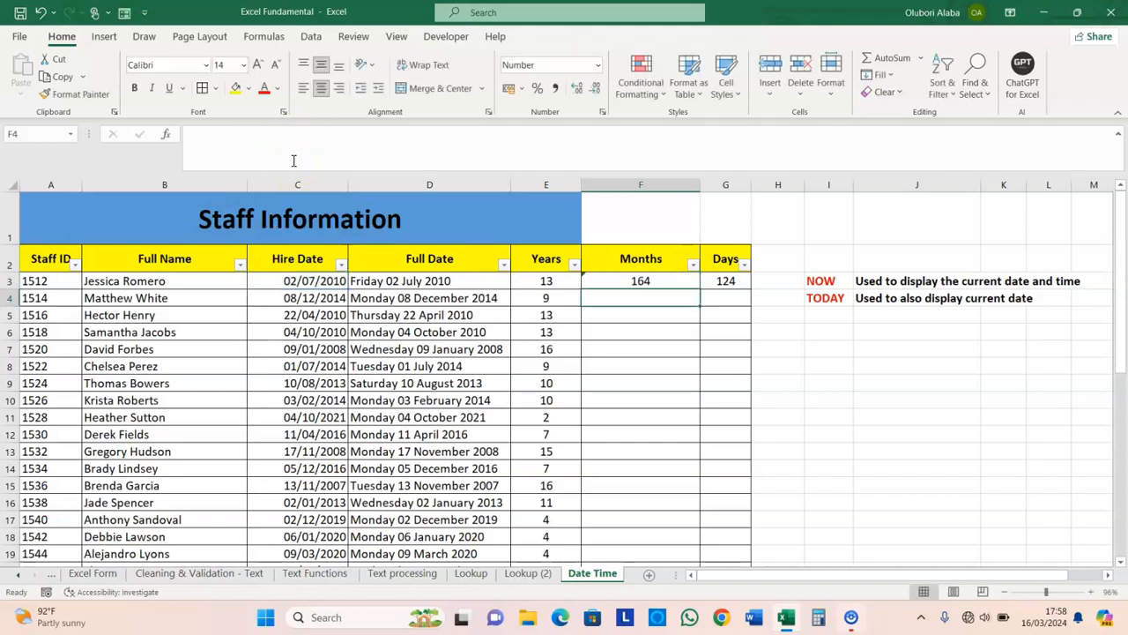
pyautogui.click(640, 280)
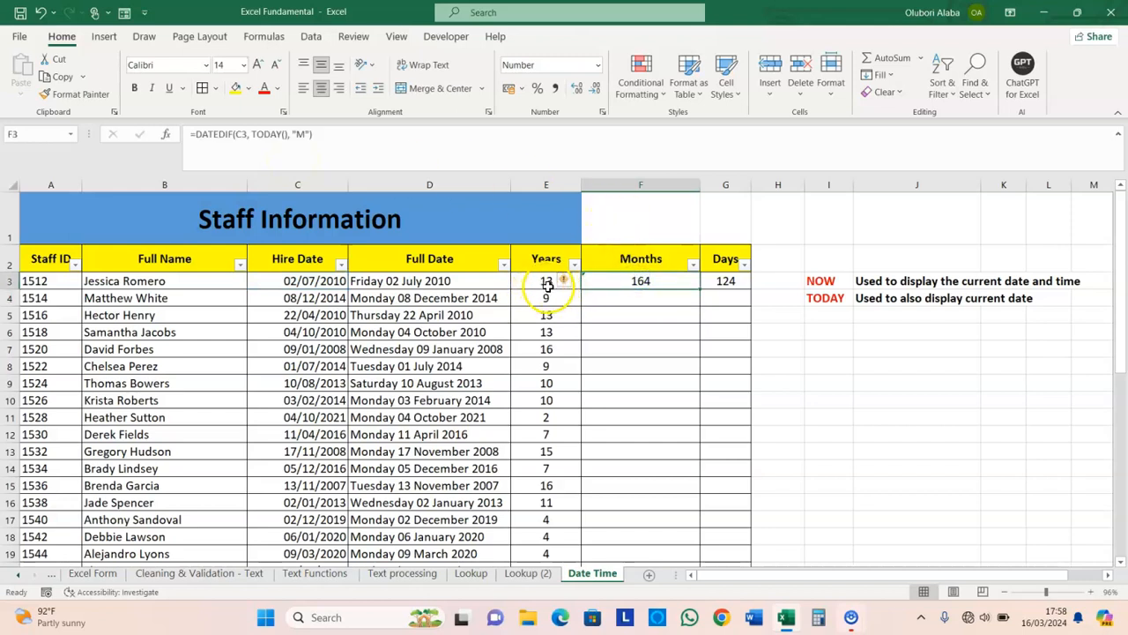
pyautogui.doubleClick(698, 289)
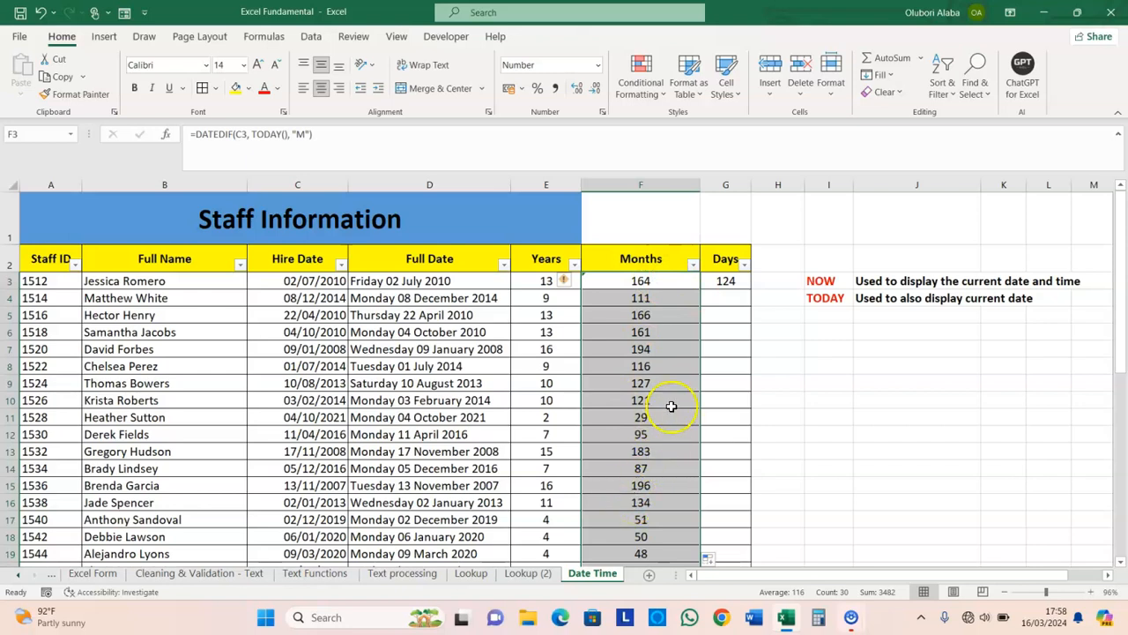
# Change the formula in G3 of the Days column to =DATEDIF(C3, TODAY(), "D")
pyautogui.click(722, 281)
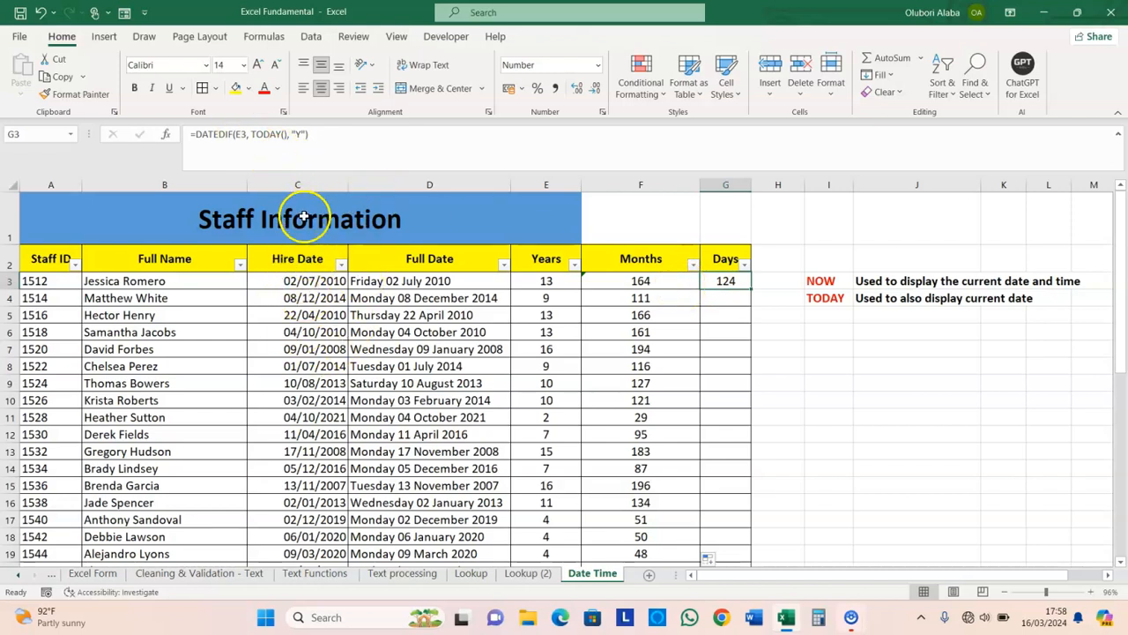
pyautogui.click(240, 133)
pyautogui.press('BackSpace')
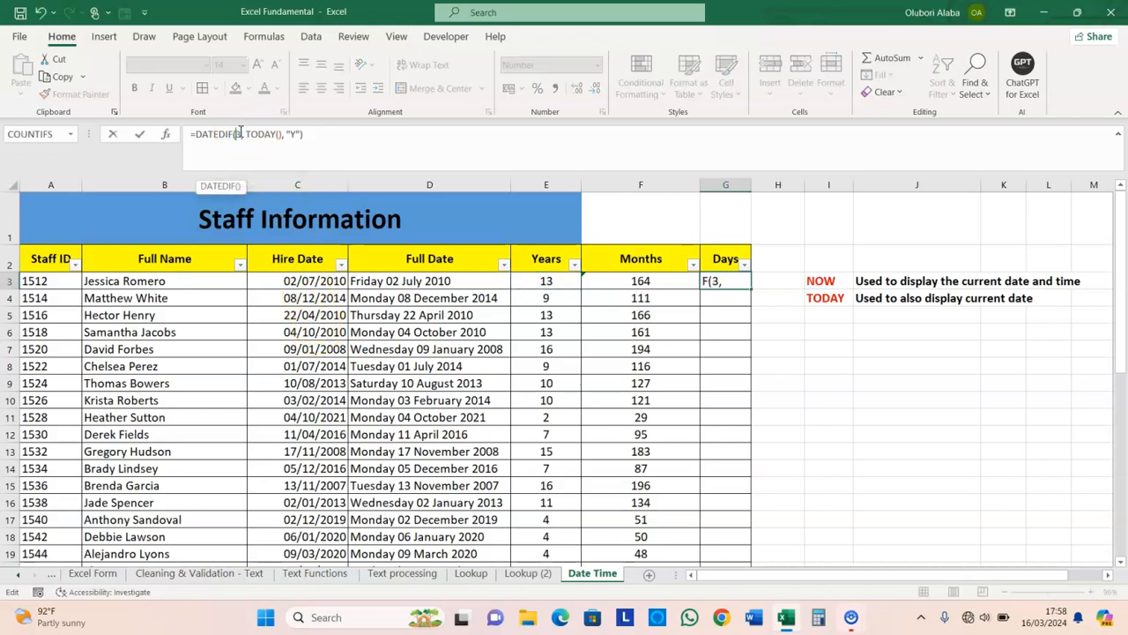
pyautogui.write('C')
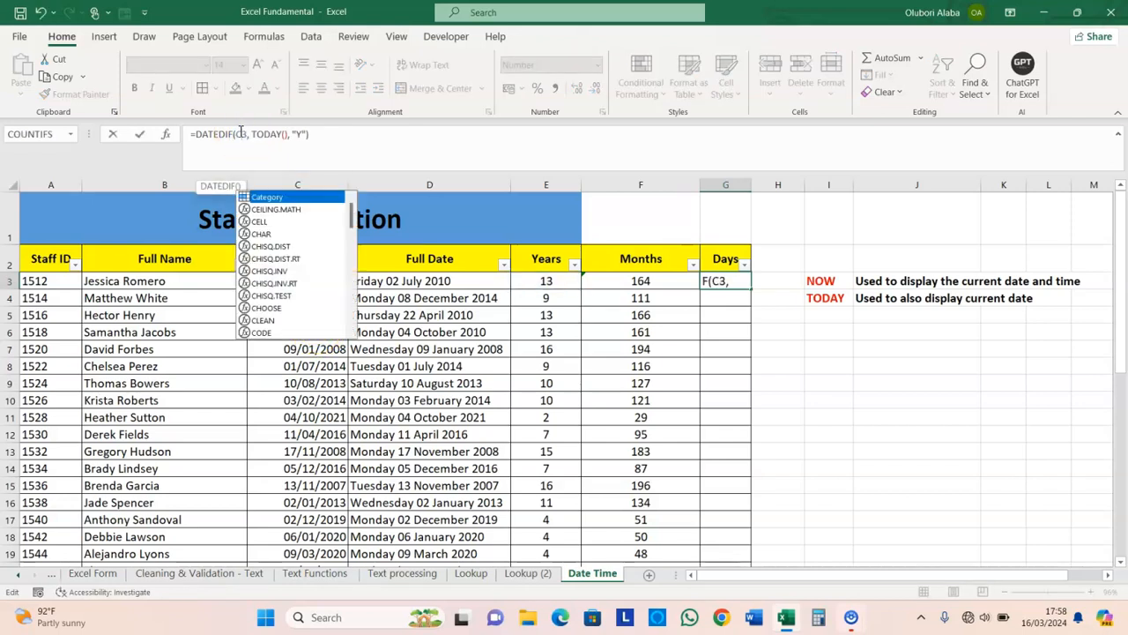
pyautogui.click(300, 133)
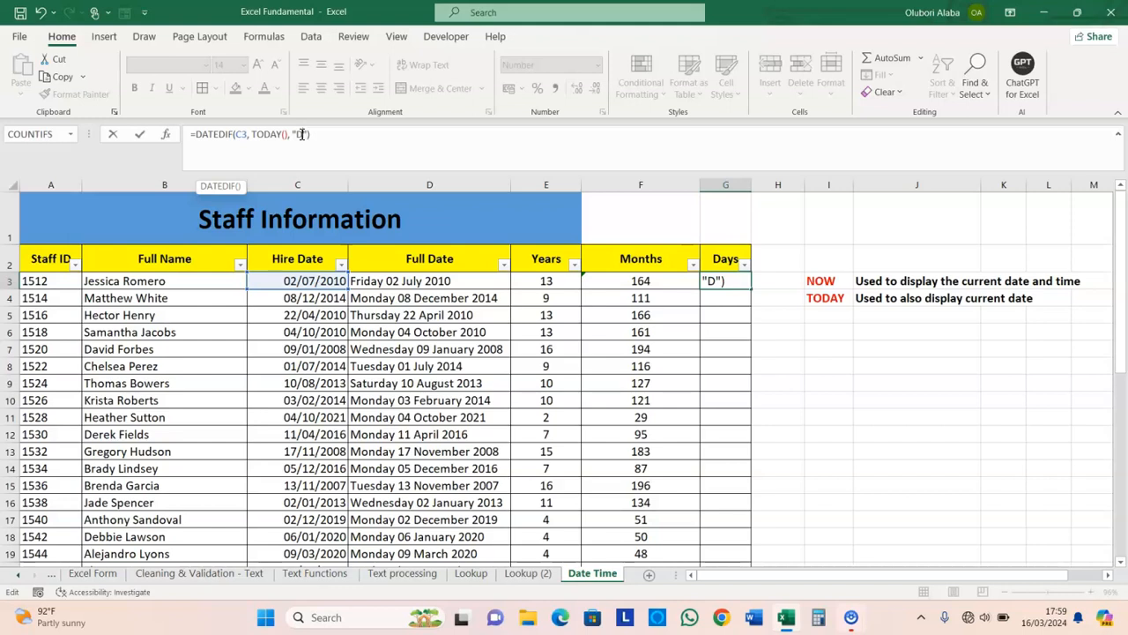
pyautogui.press('Return')
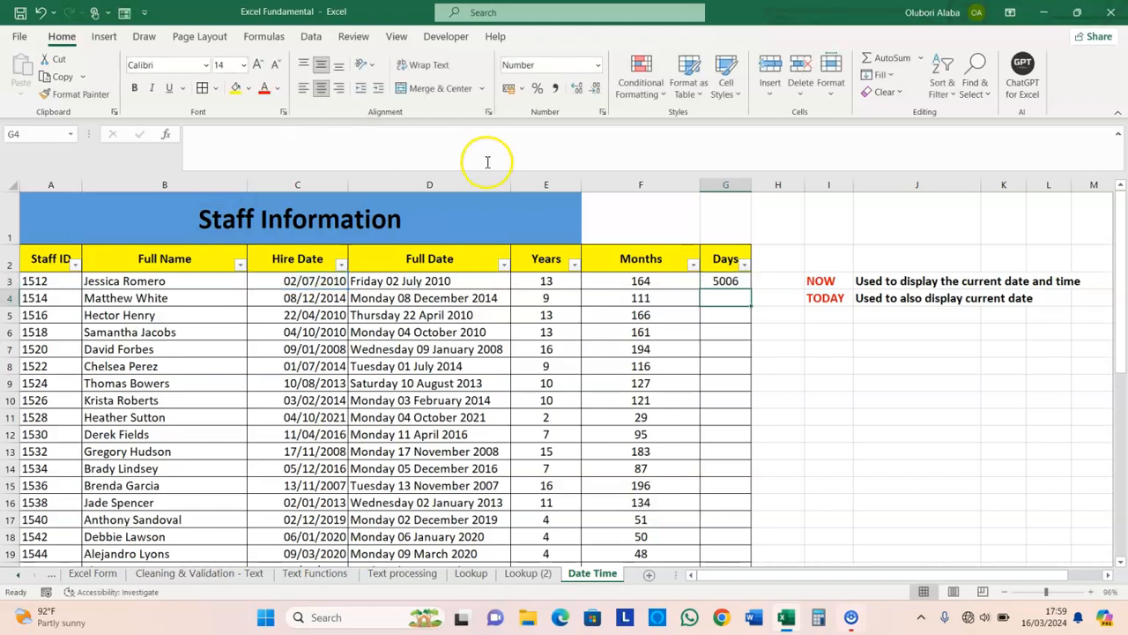
# Fill the DATEDIF formula in G3 down the Days column for all staff rows
pyautogui.click(317, 281)
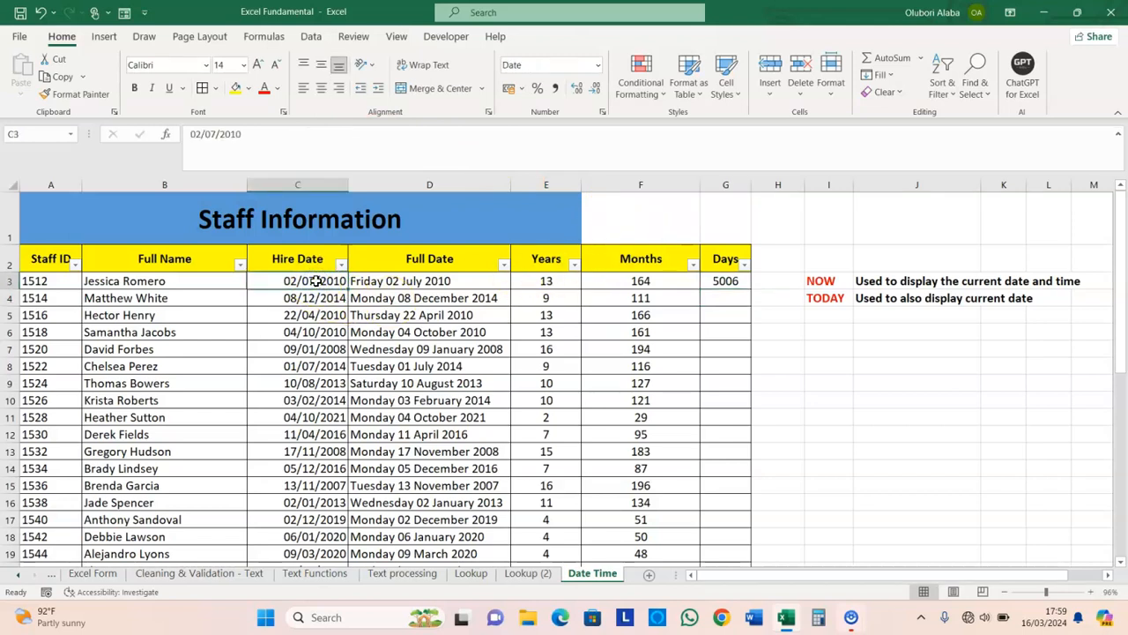
pyautogui.click(720, 282)
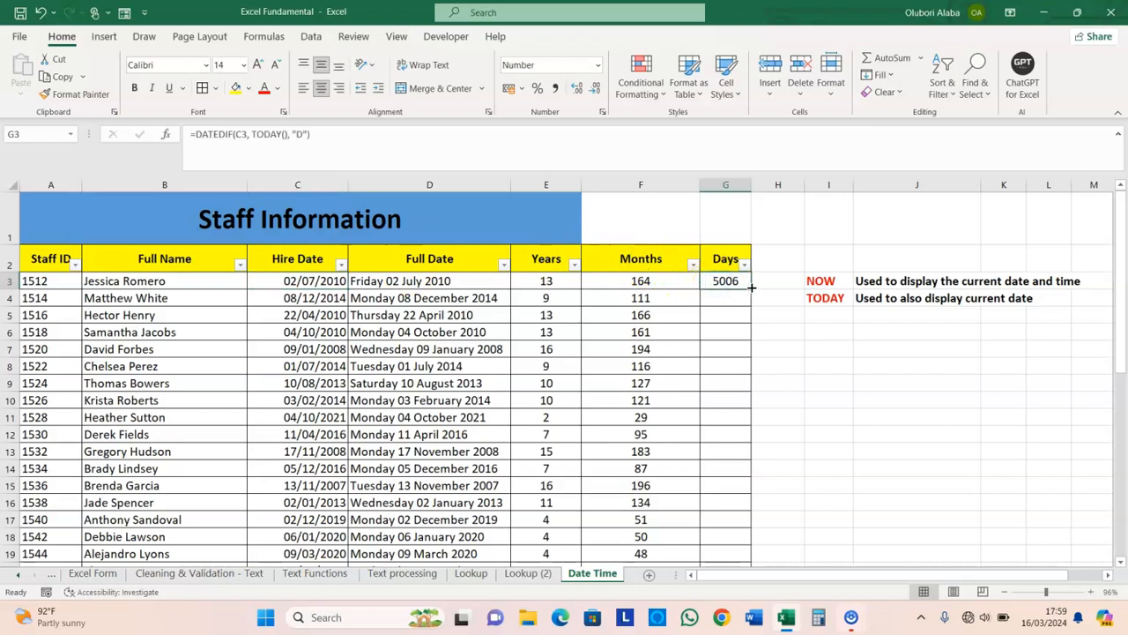
pyautogui.doubleClick(751, 287)
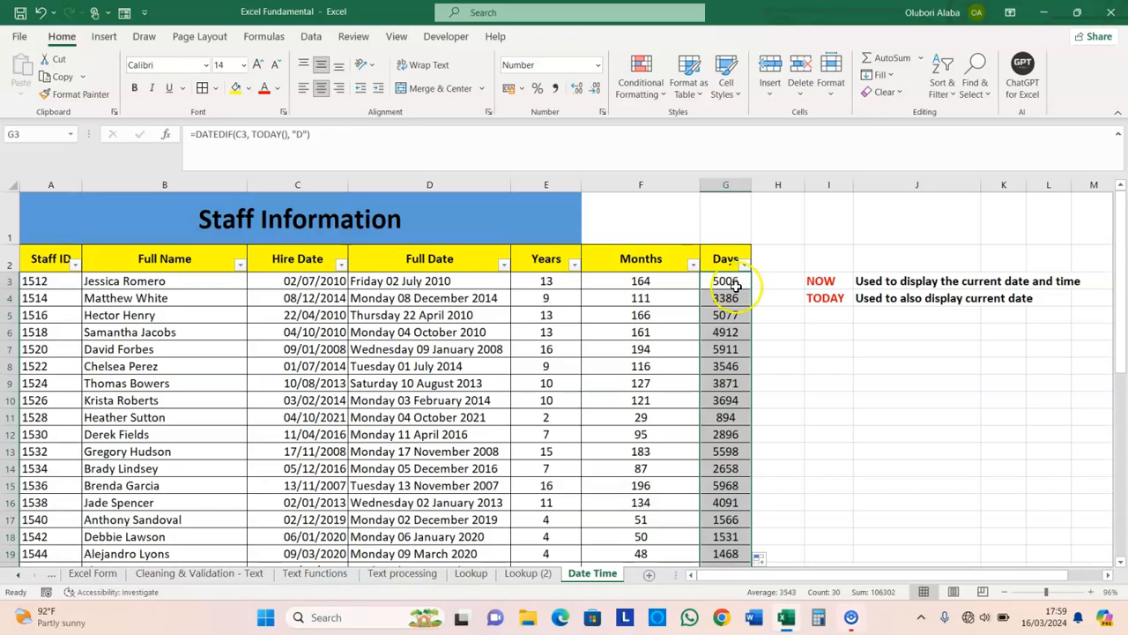
# Enter the formula =MAX(G3:G32) in cell H8 to find the highest number of days
pyautogui.click(782, 367)
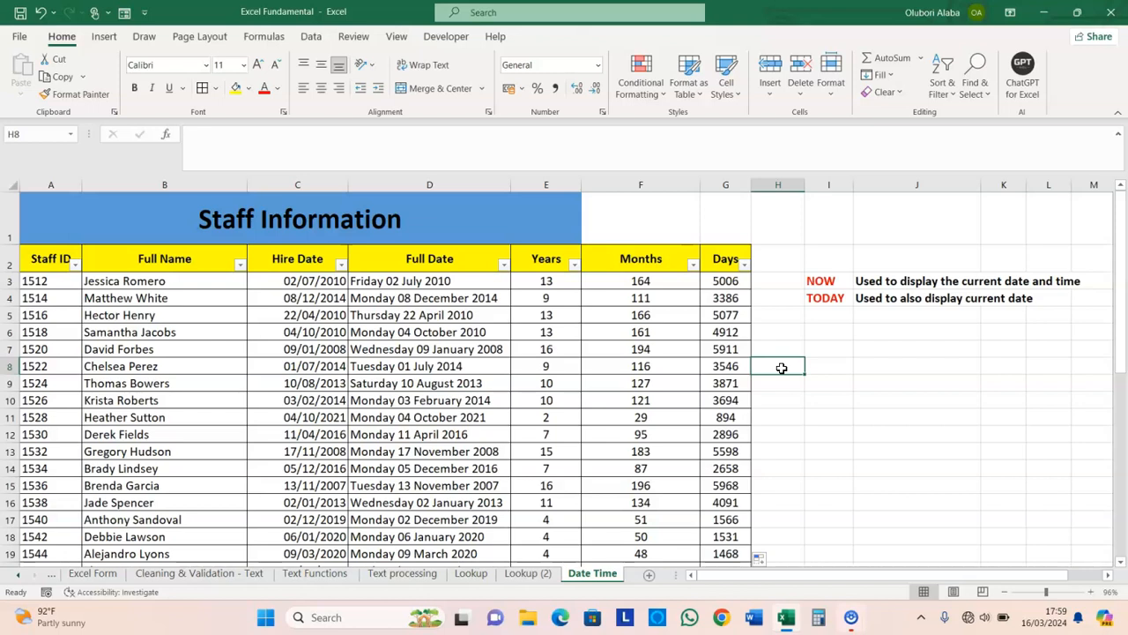
pyautogui.write('=MA')
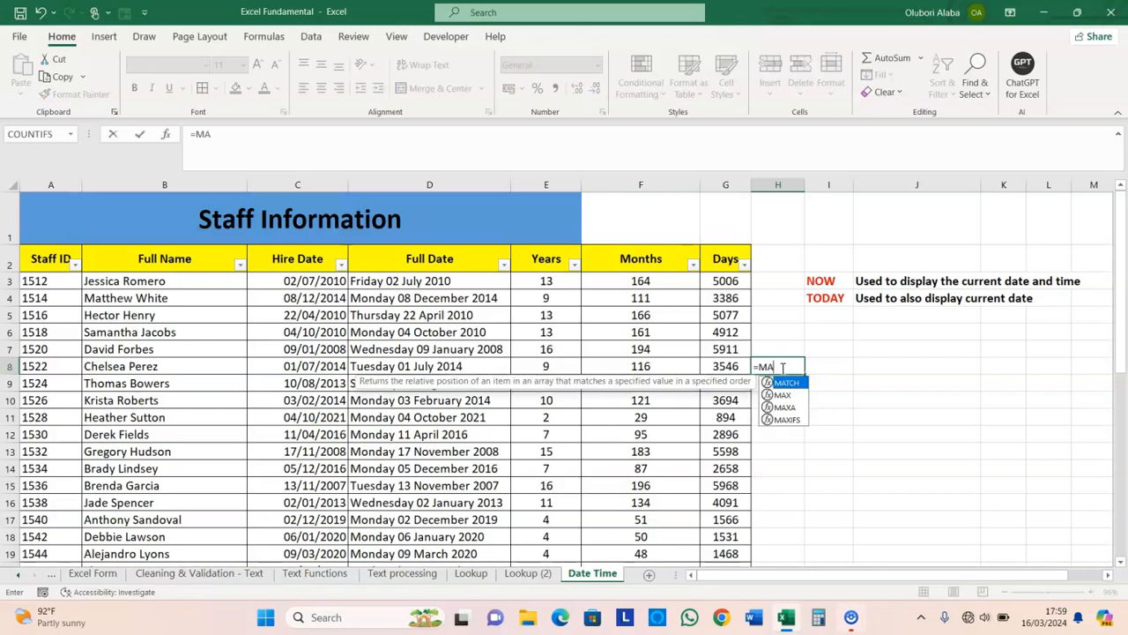
pyautogui.write('X(')
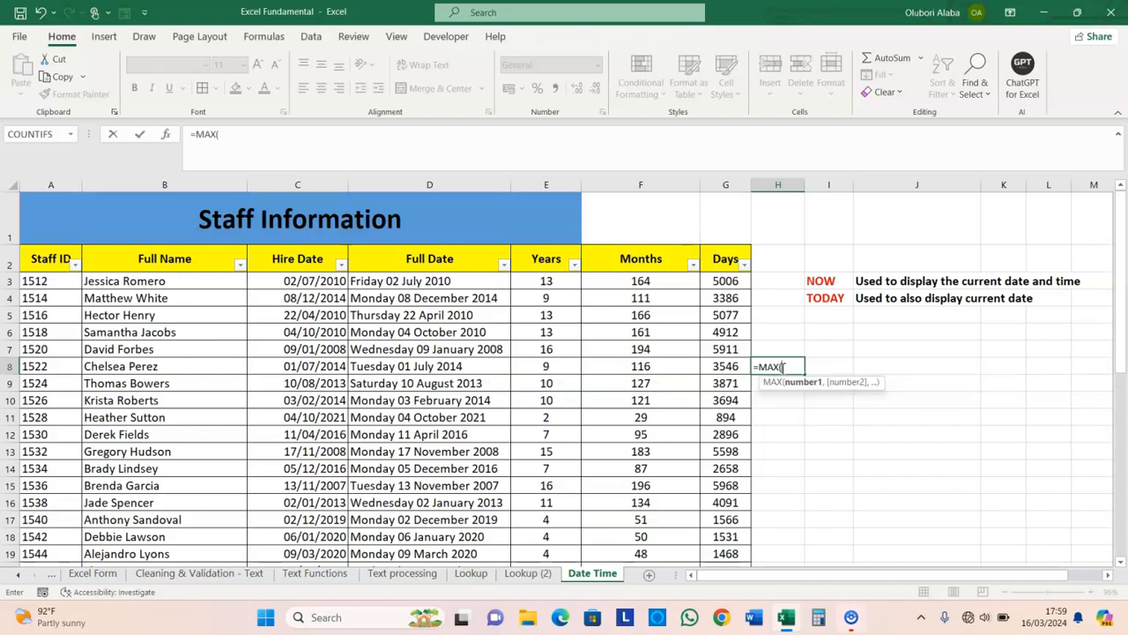
pyautogui.click(730, 280)
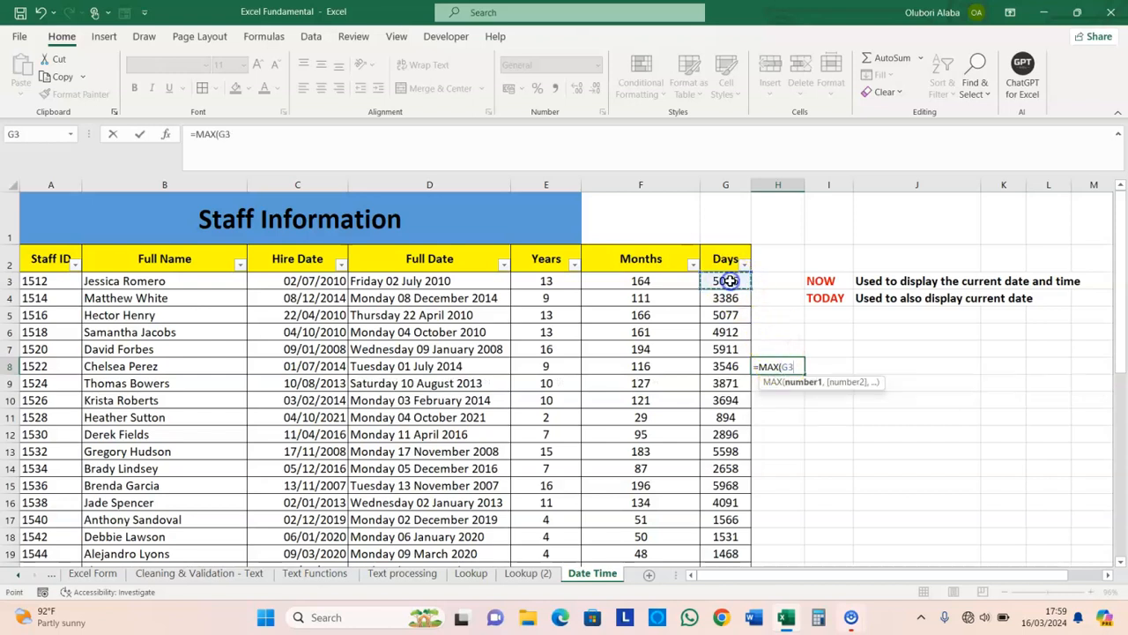
pyautogui.scroll(-3, 729, 280)
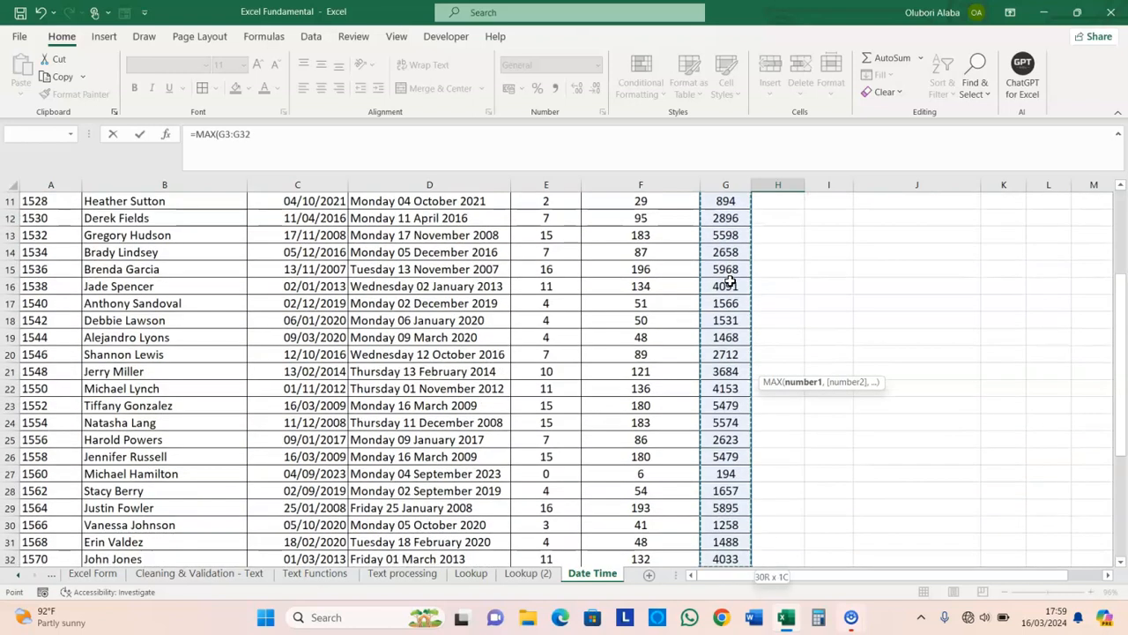
pyautogui.press('Return')
pyautogui.press('Up')
pyautogui.press('Up')
pyautogui.press('Up')
pyautogui.press('Up')
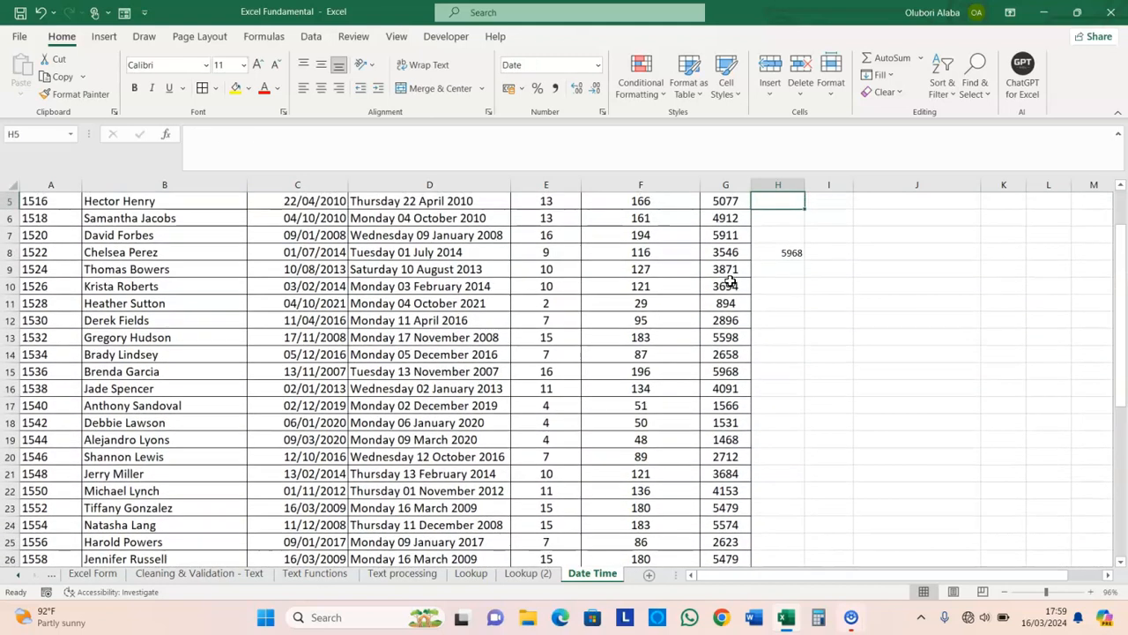
pyautogui.click(782, 253)
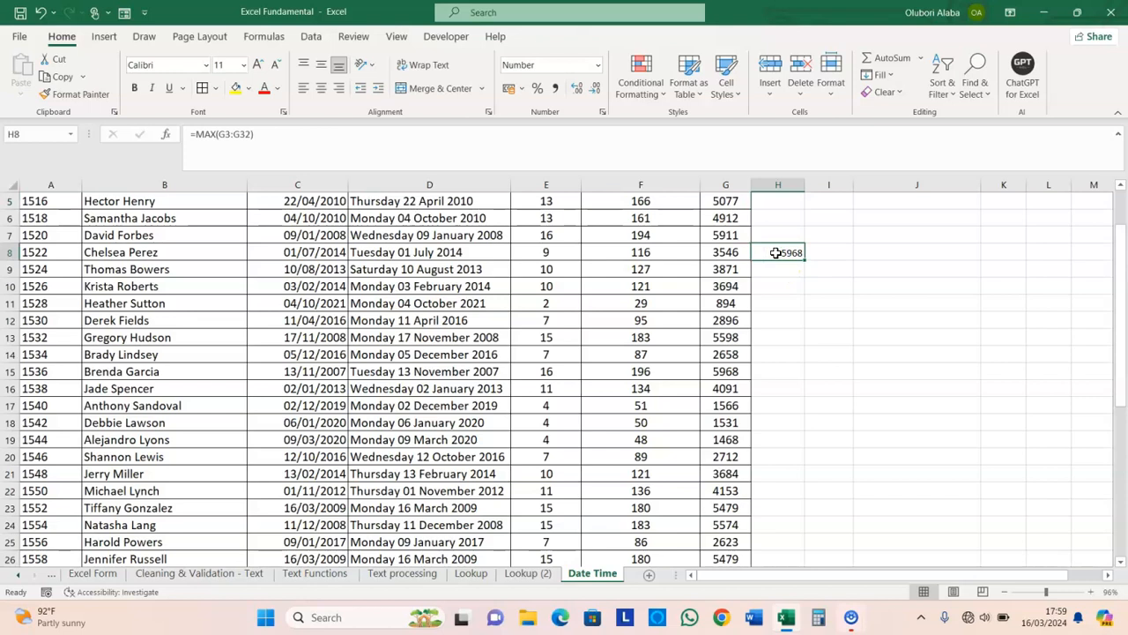
# Enter the formula =MIN(G3:G32) in cell H9 to find the lowest number of days
pyautogui.click(775, 269)
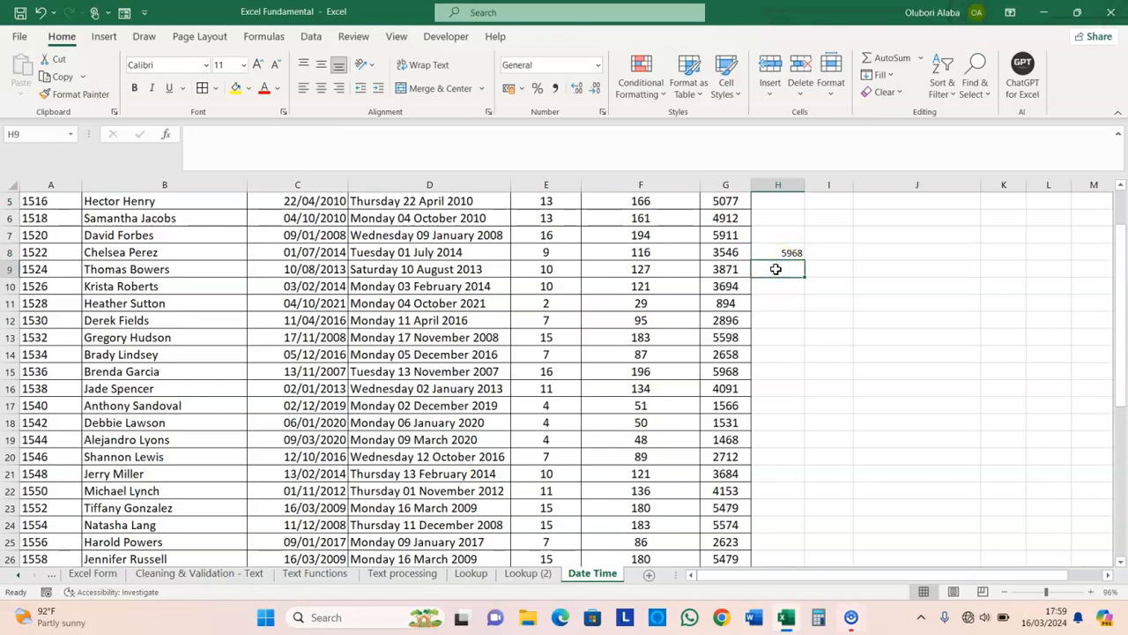
pyautogui.write('=MIN(')
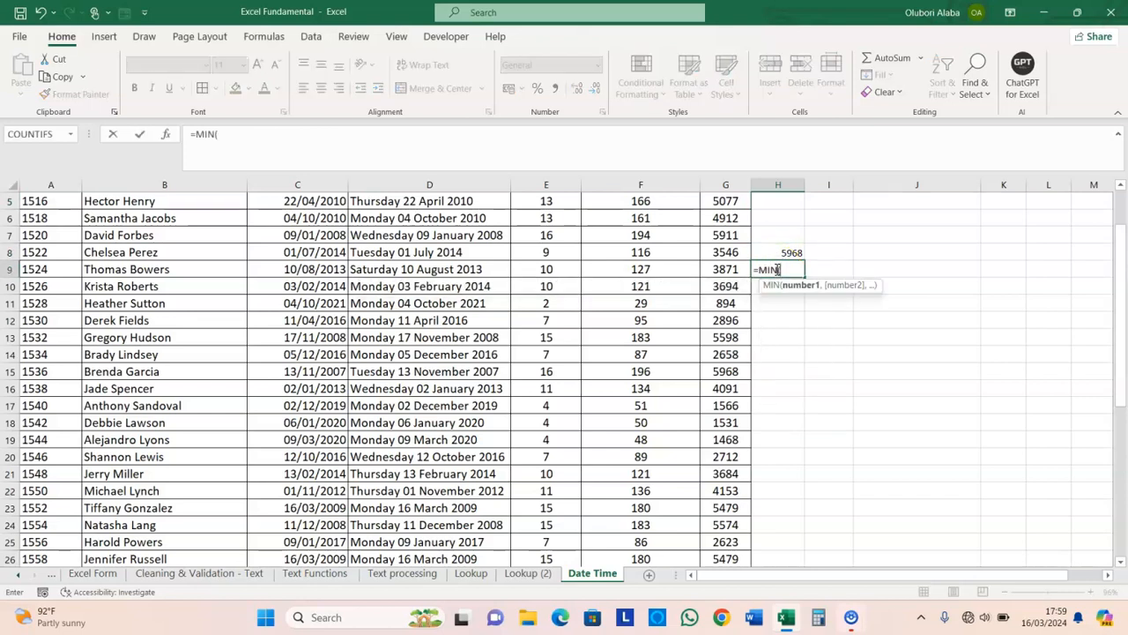
pyautogui.press('Up')
pyautogui.press('Up')
pyautogui.press('Up')
pyautogui.press('Up')
pyautogui.press('Up')
pyautogui.press('Up')
pyautogui.press('Up')
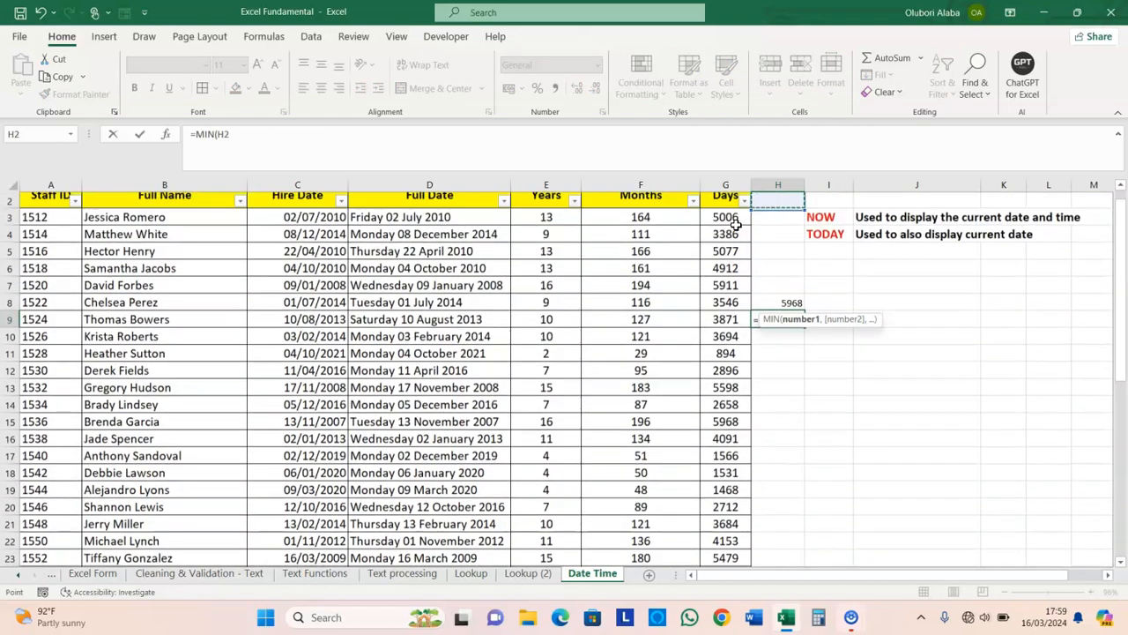
pyautogui.click(726, 229)
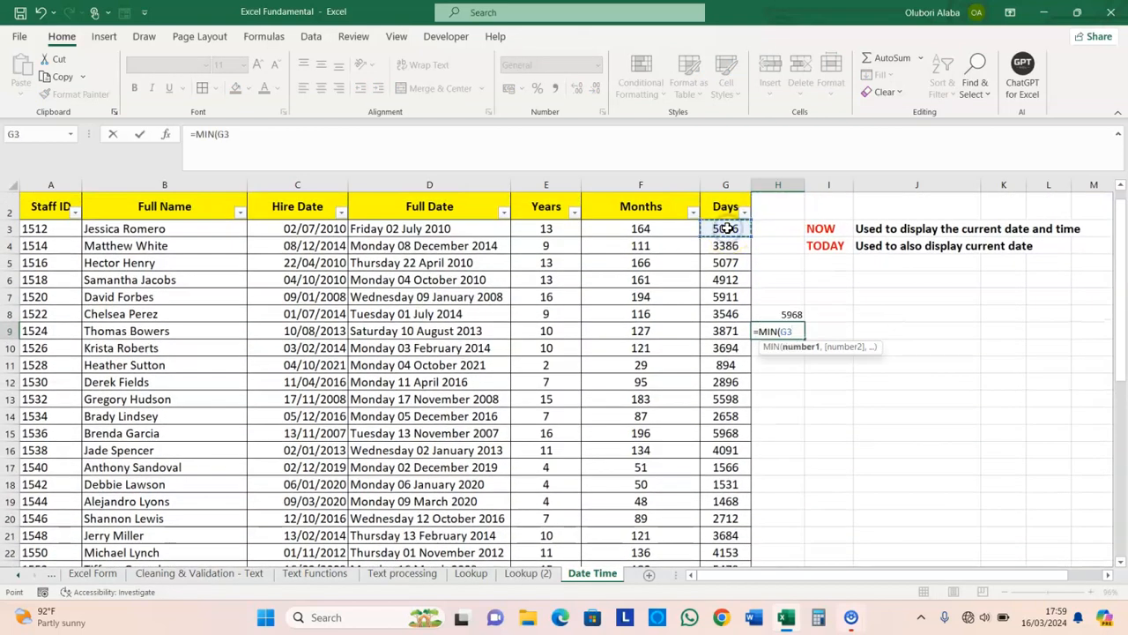
pyautogui.scroll(-3, 726, 229)
pyautogui.press('Return')
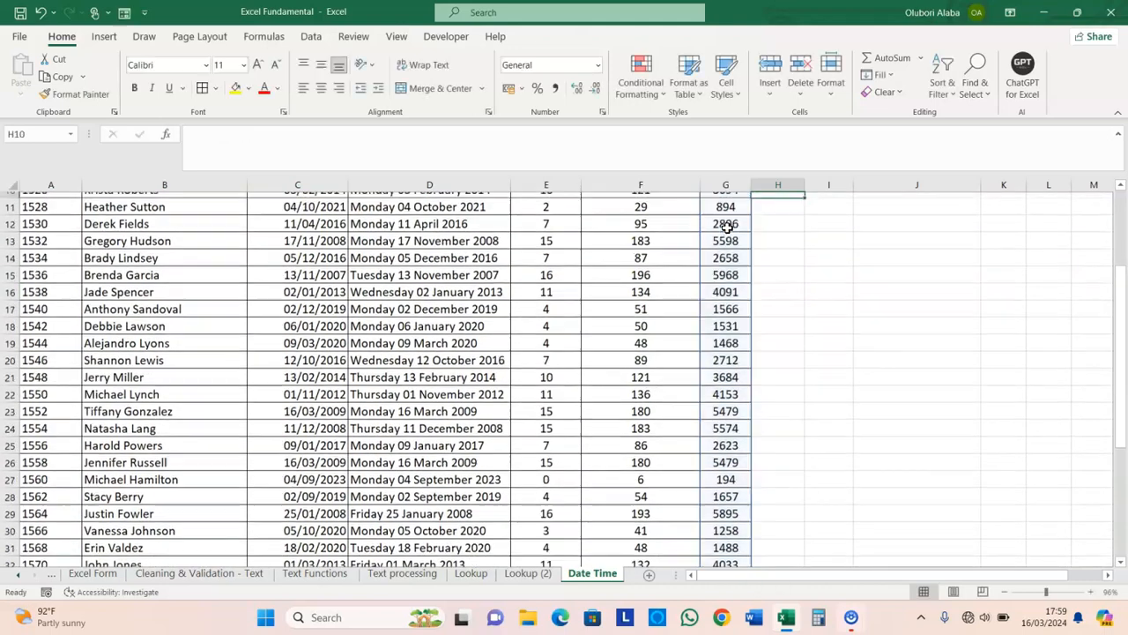
pyautogui.press('Up')
pyautogui.press('Up')
pyautogui.press('Up')
pyautogui.press('Up')
pyautogui.press('Up')
pyautogui.press('Up')
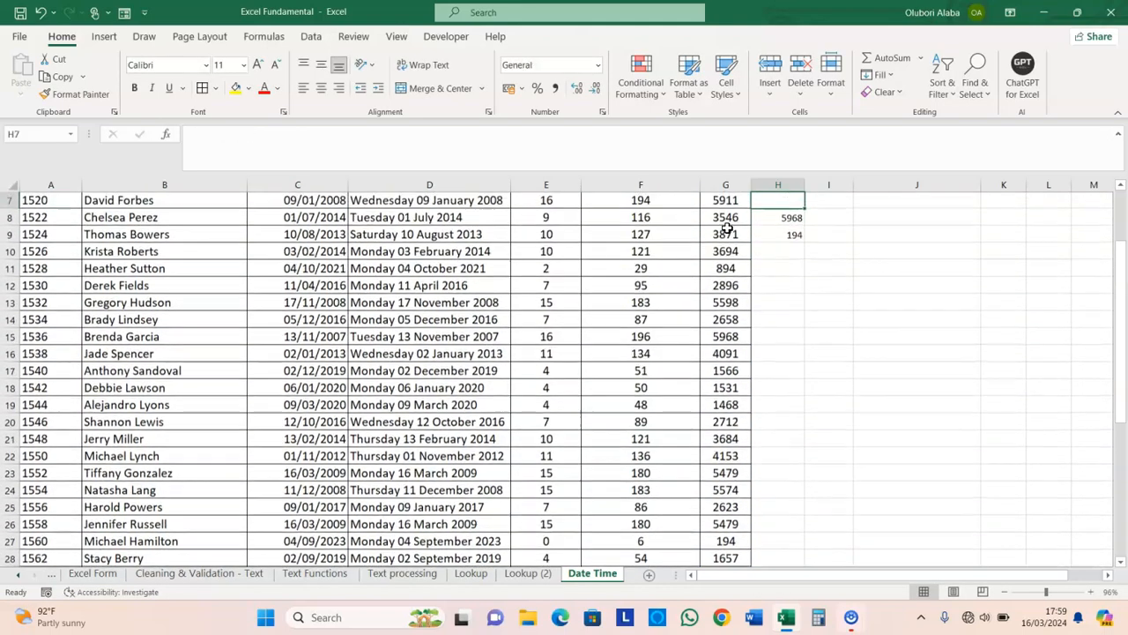
pyautogui.click(794, 287)
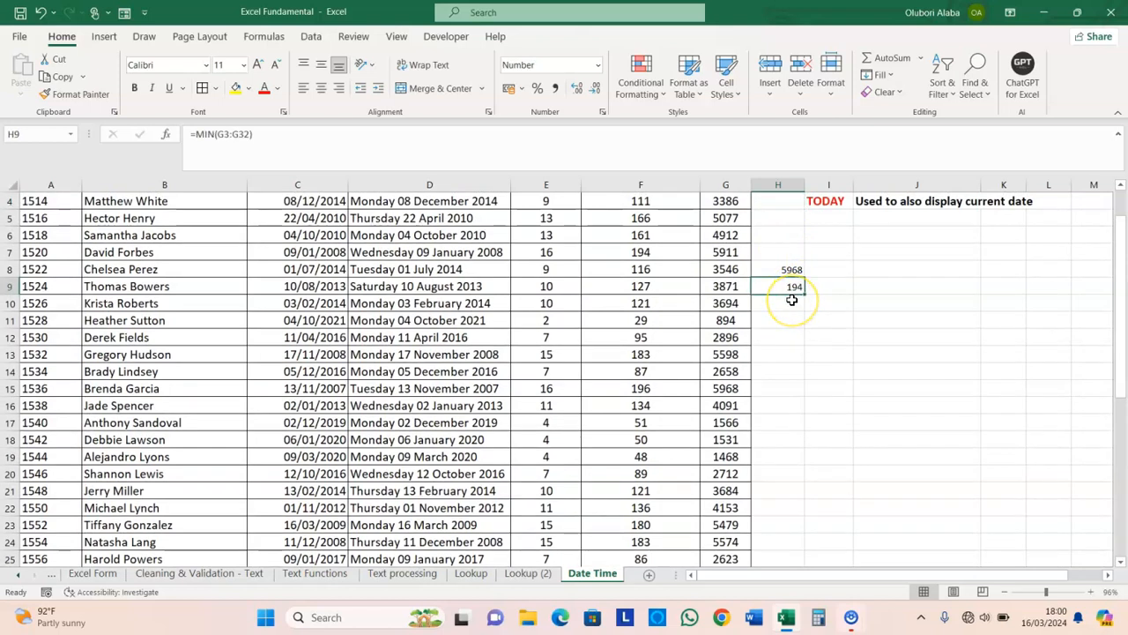
# Filter the Days column to 5968 to view the longest-serving staff member, and clear the filter
pyautogui.scroll(1, 1125, 199)
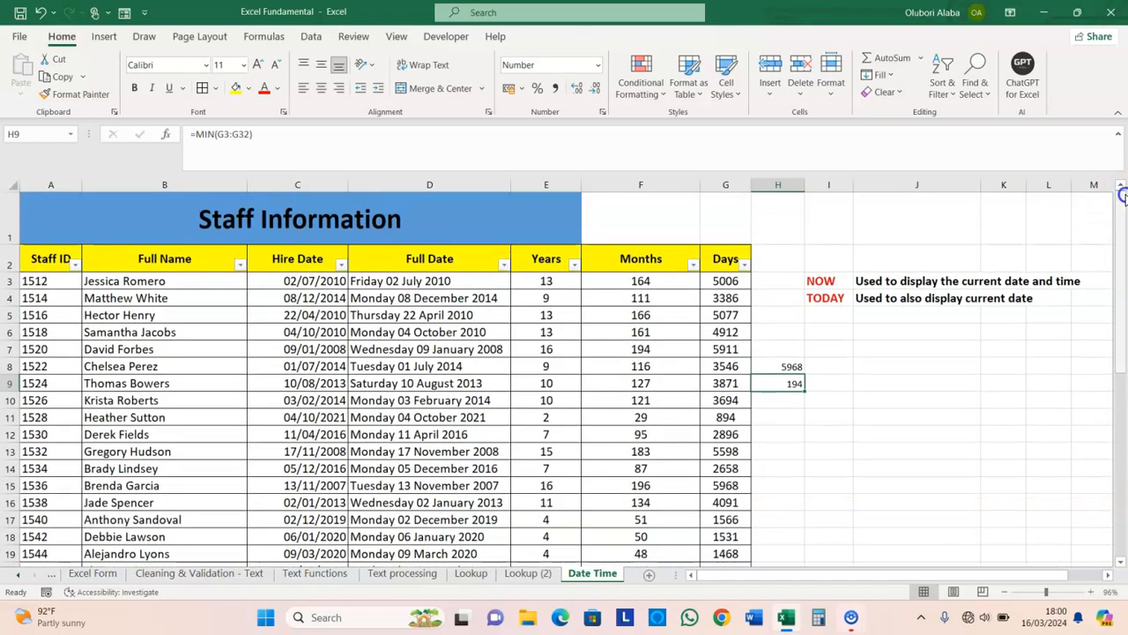
pyautogui.click(745, 264)
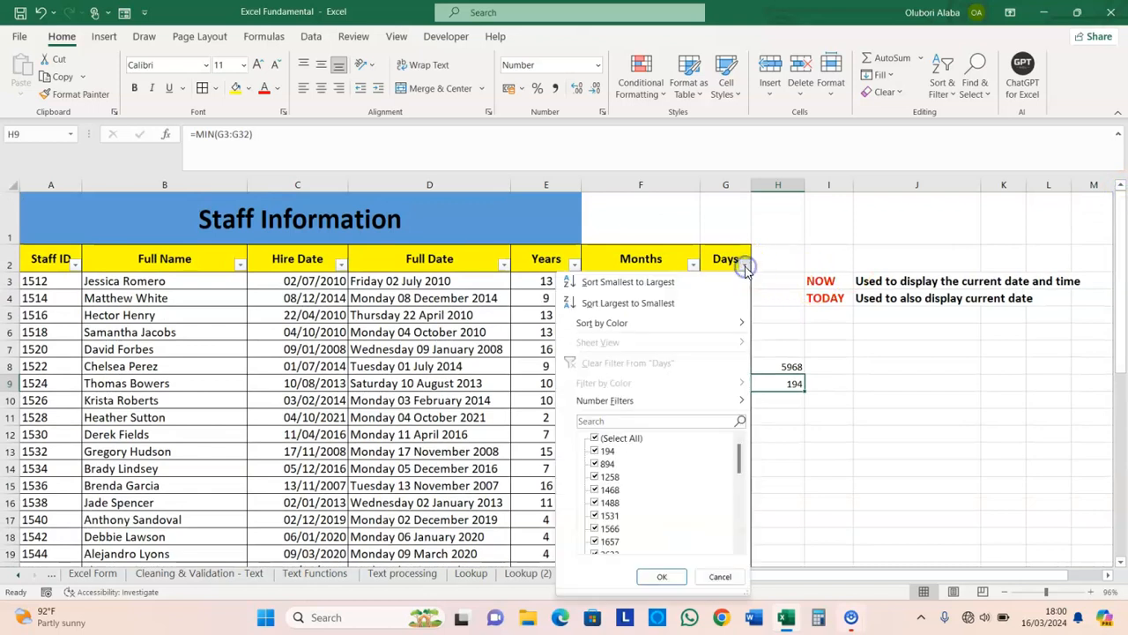
pyautogui.click(633, 419)
pyautogui.write('5968')
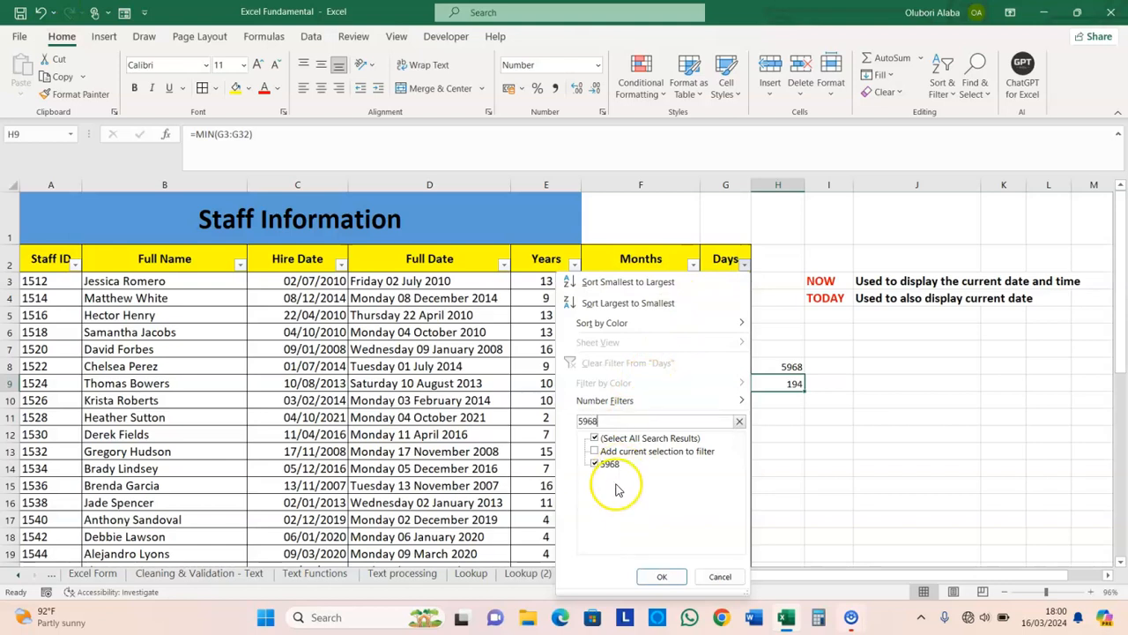
pyautogui.click(660, 578)
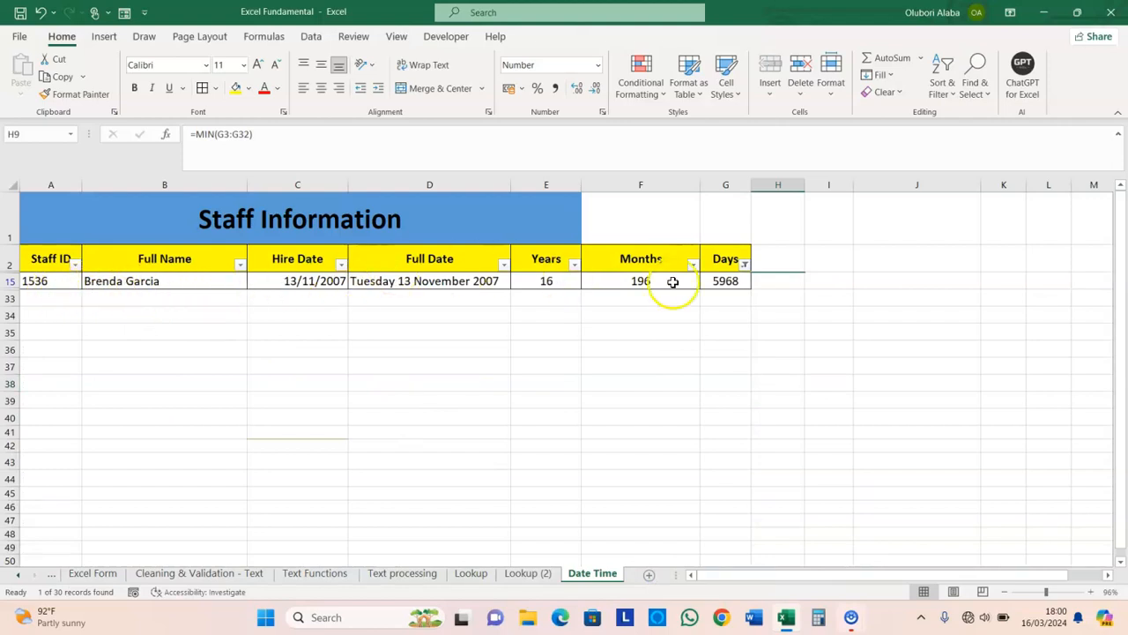
pyautogui.click(746, 265)
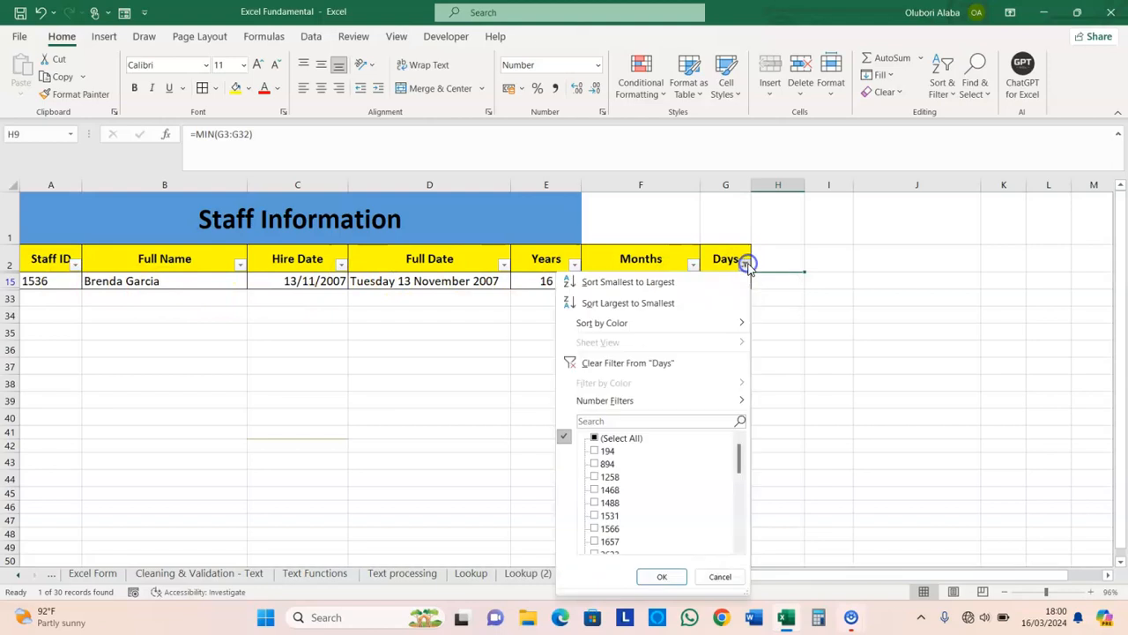
pyautogui.click(663, 364)
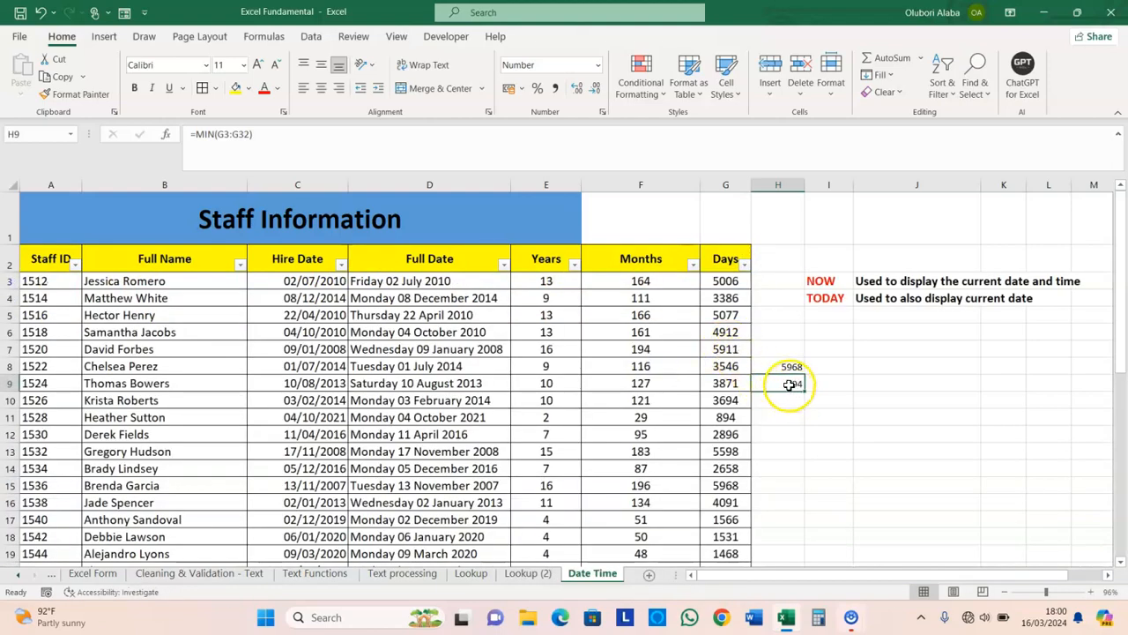
# Filter the Days column to 194 to view the most recently hired staff member, and clear the filter
pyautogui.click(745, 265)
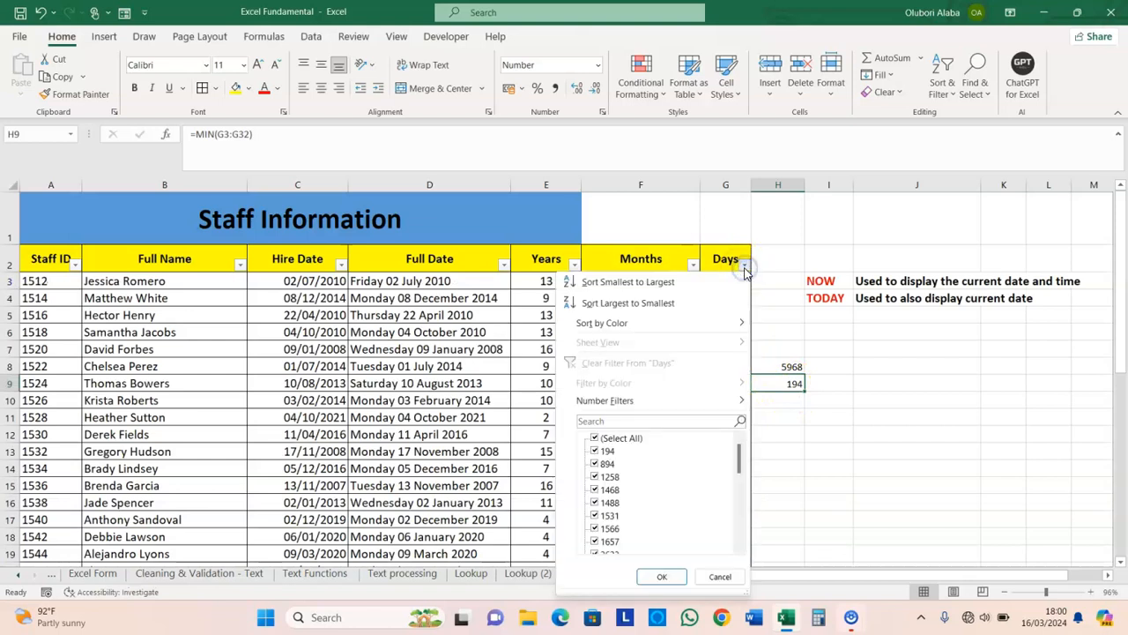
pyautogui.click(650, 423)
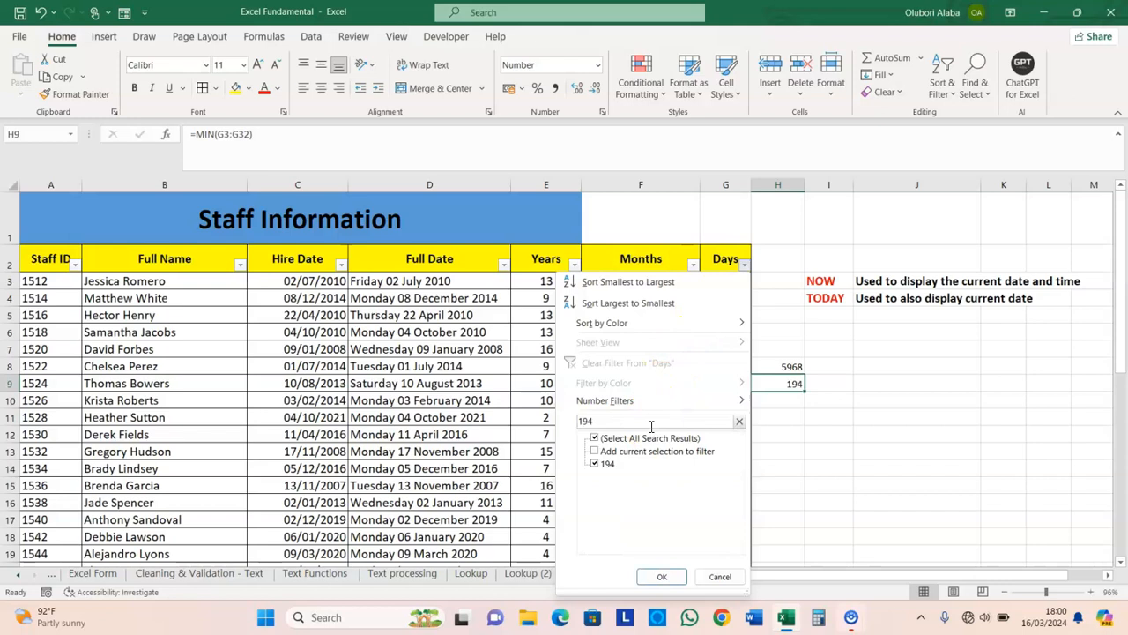
pyautogui.click(659, 577)
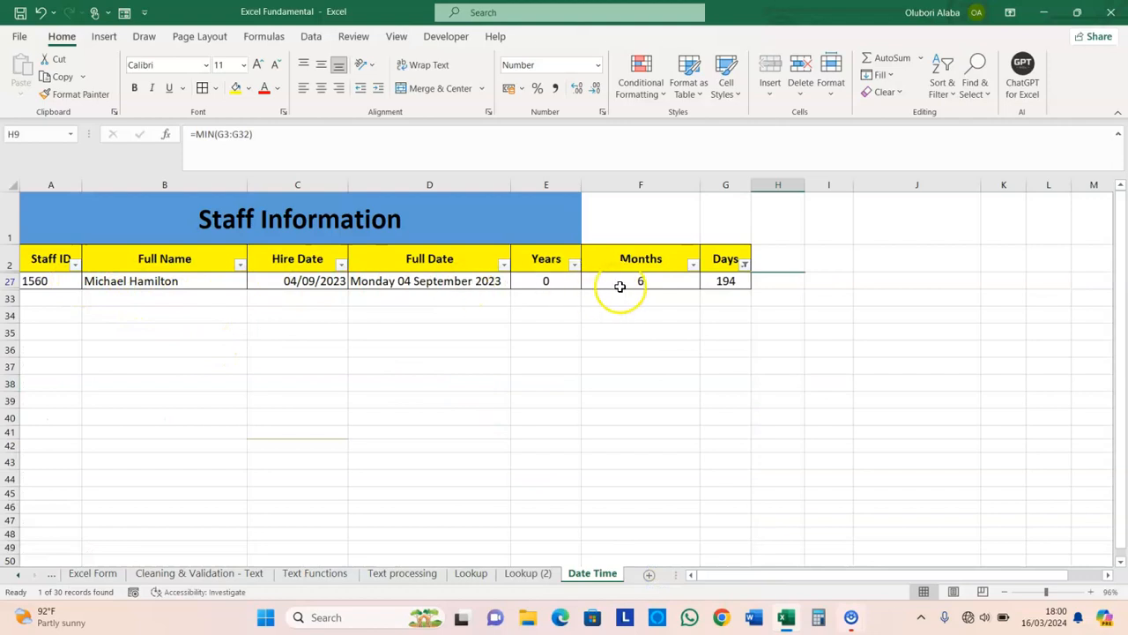
pyautogui.click(745, 265)
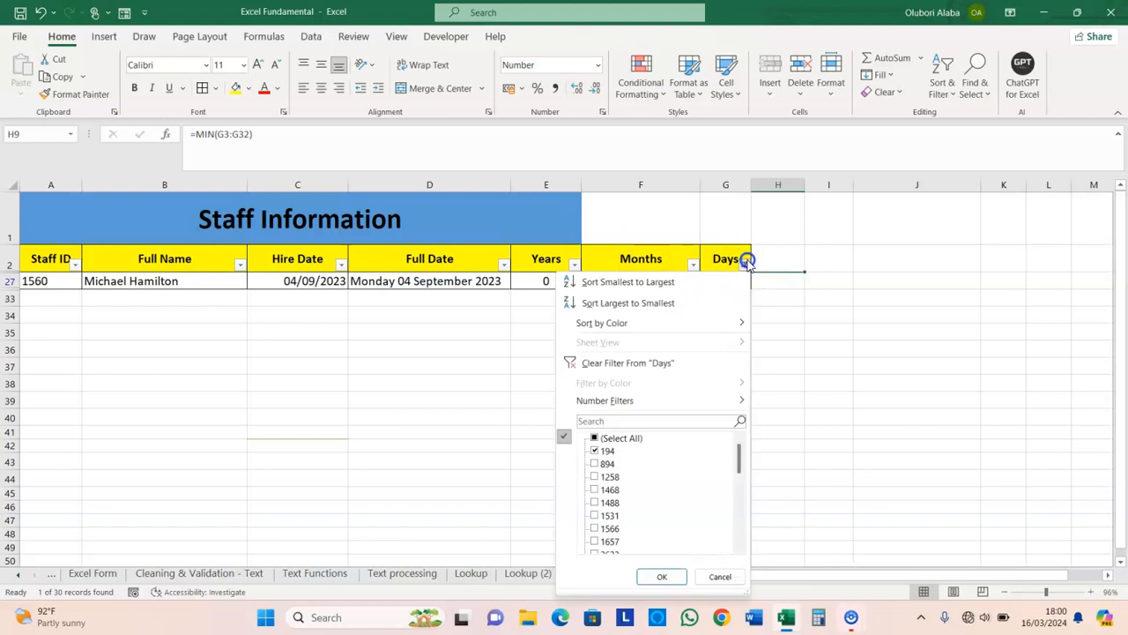
pyautogui.click(639, 365)
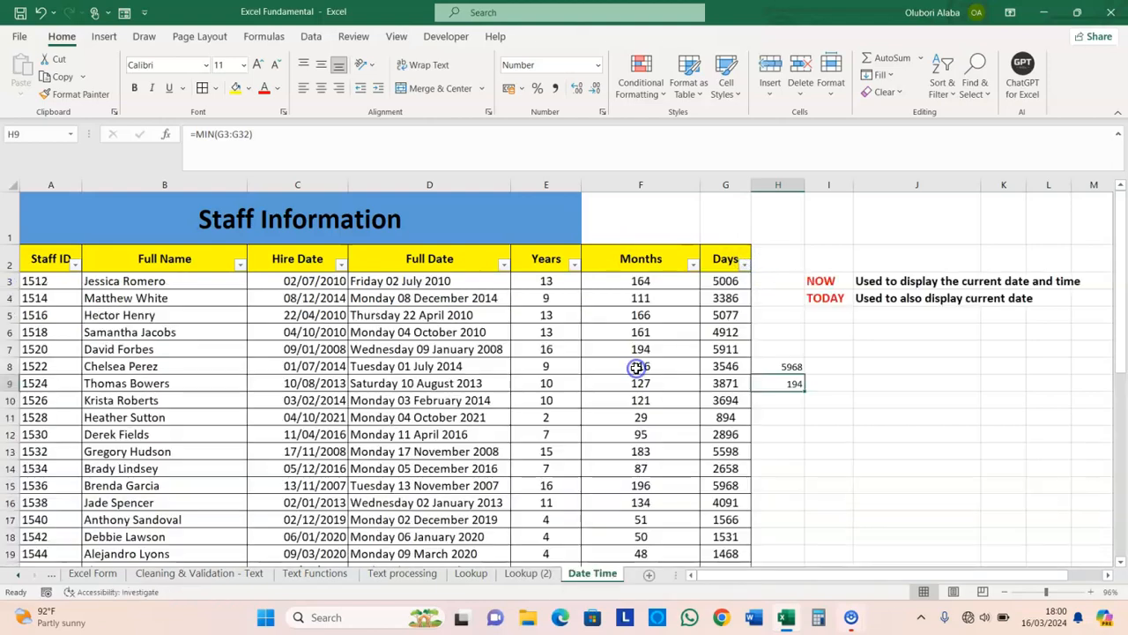
# Enter the formula =NOW() in cell I6 and autofit column I to show the full date and time
pyautogui.click(822, 282)
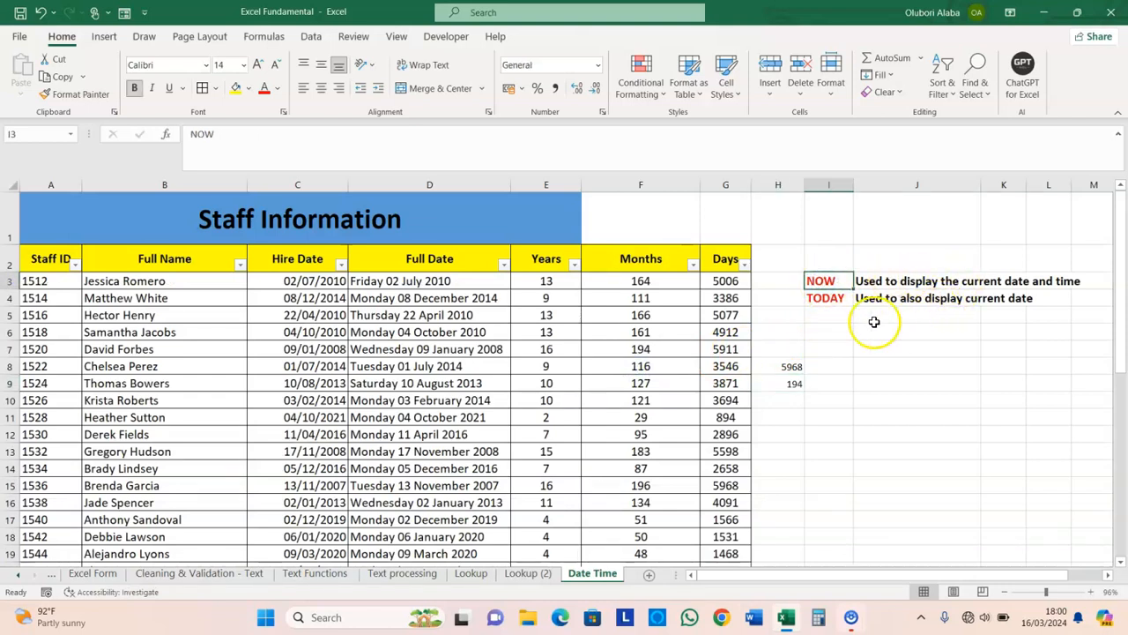
pyautogui.click(835, 331)
pyautogui.write('=NOW')
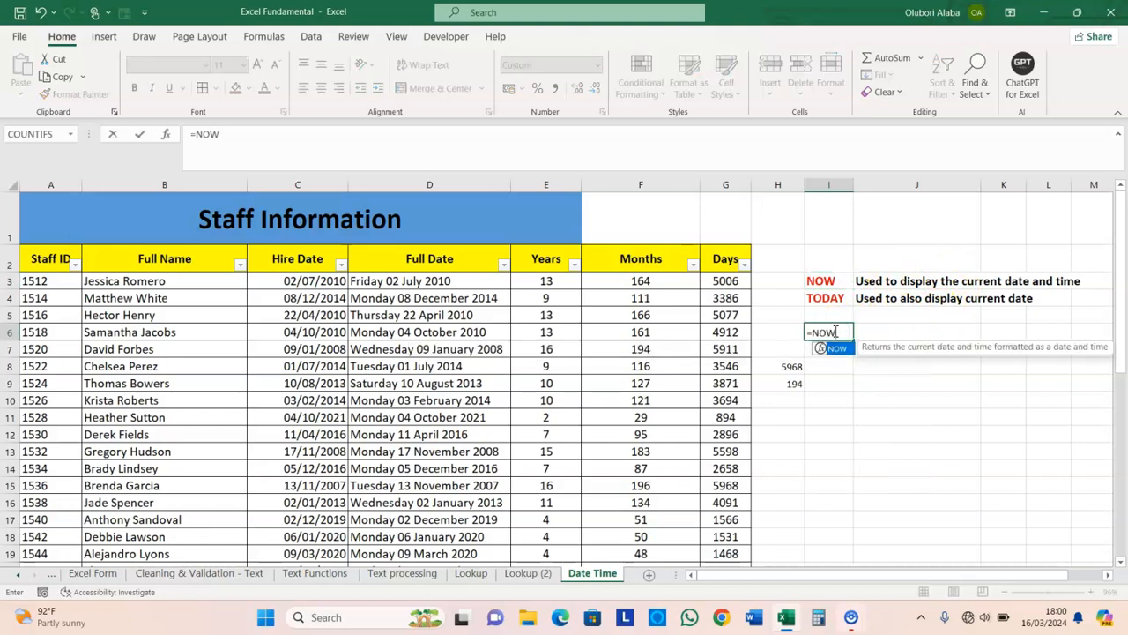
pyautogui.write('(')
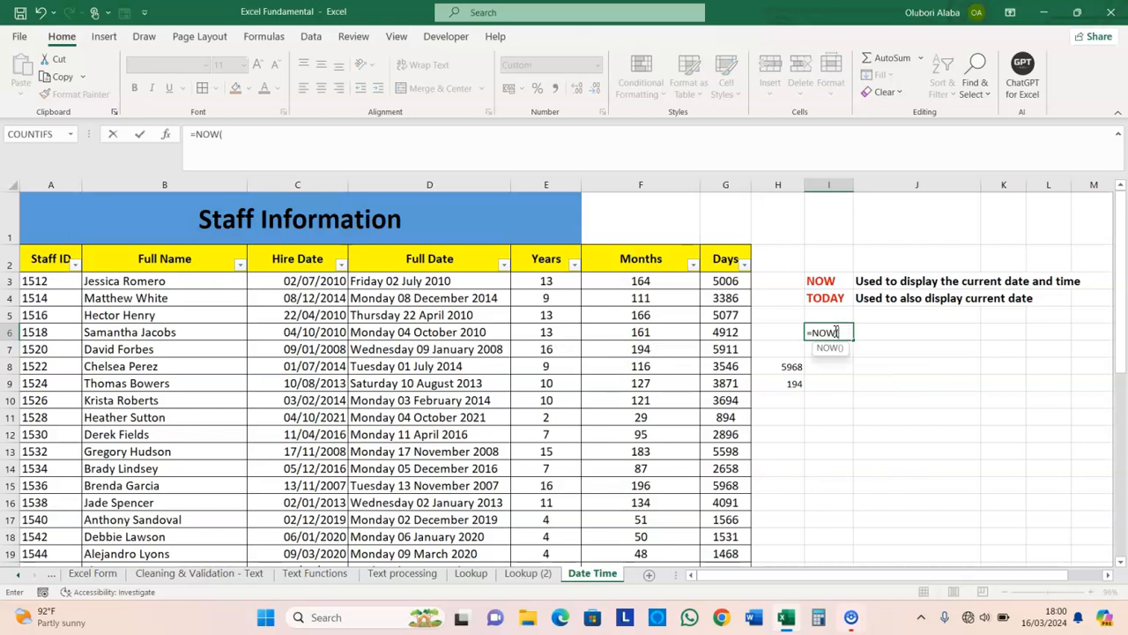
pyautogui.write(')')
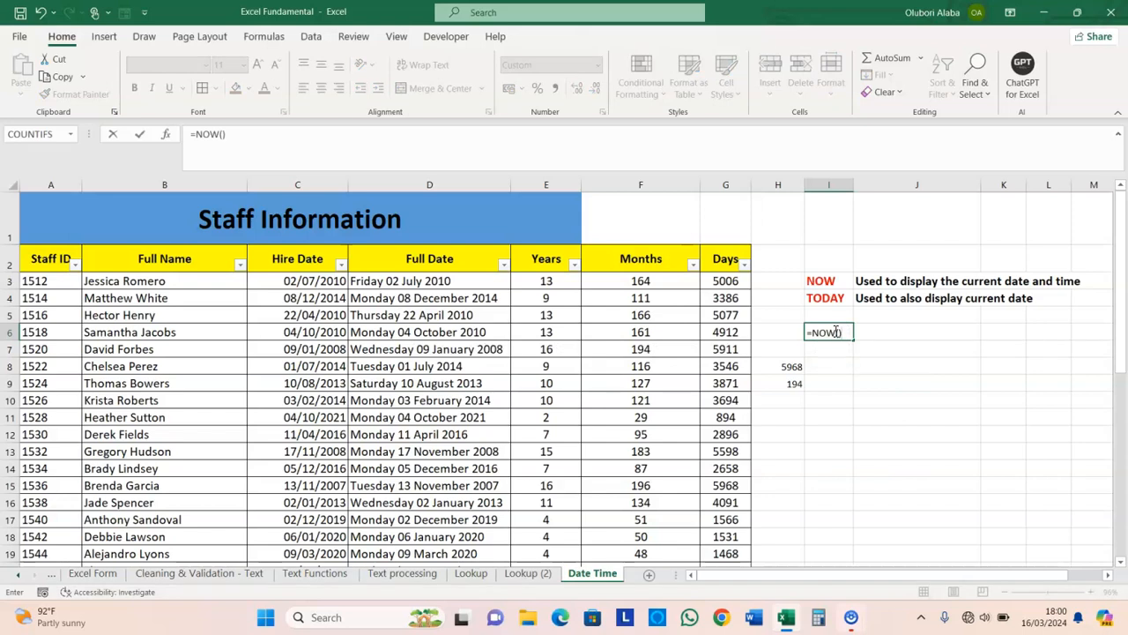
pyautogui.press('Return')
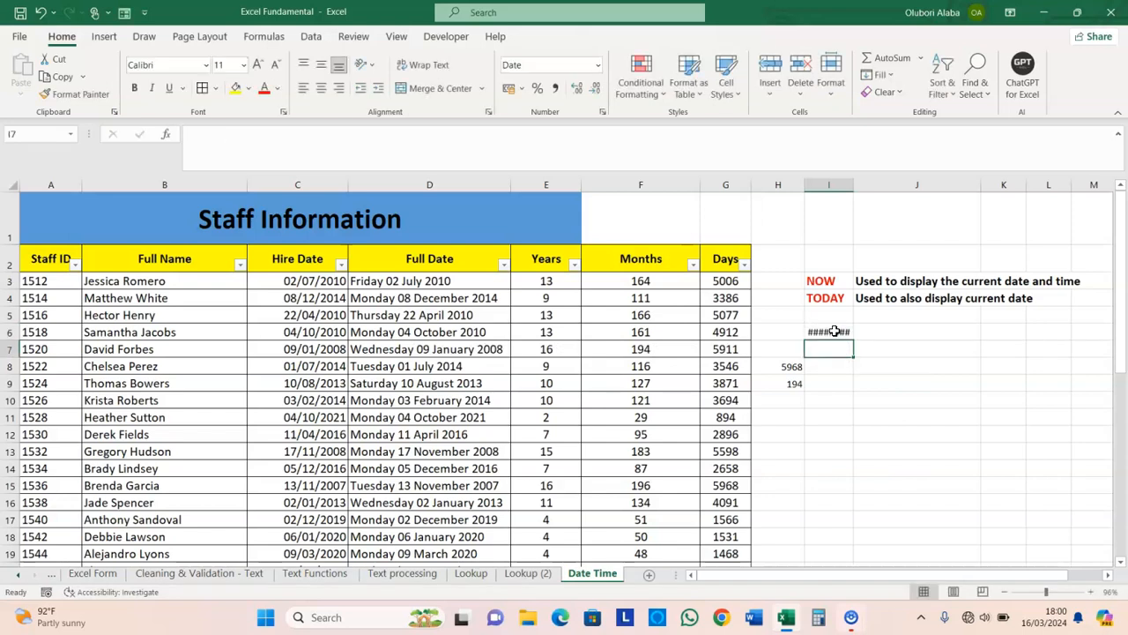
pyautogui.doubleClick(854, 185)
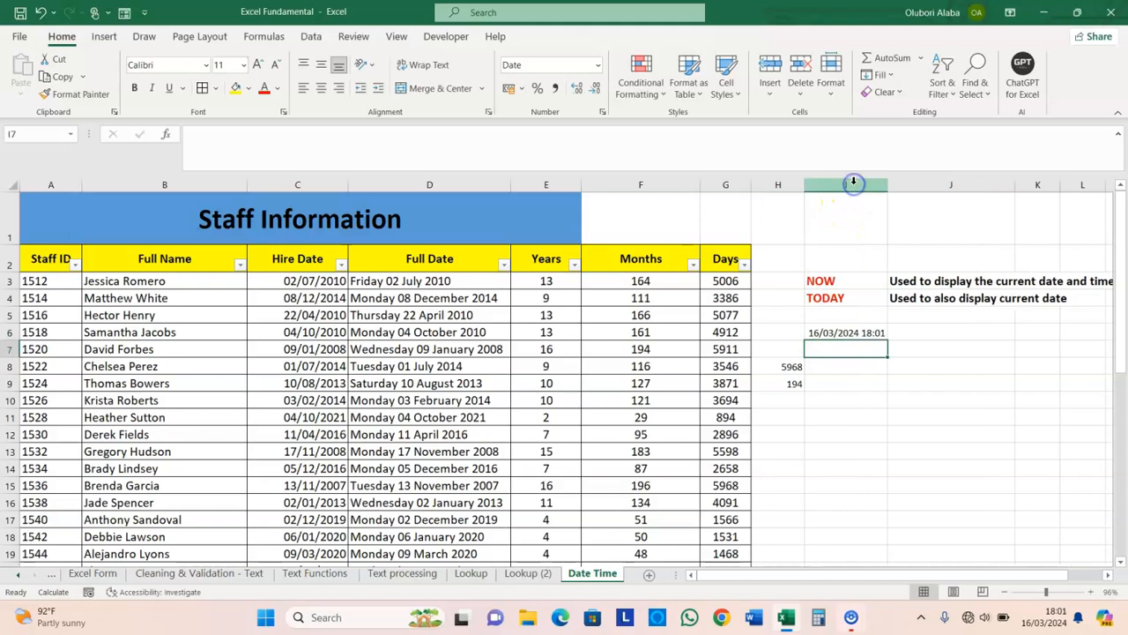
pyautogui.click(826, 332)
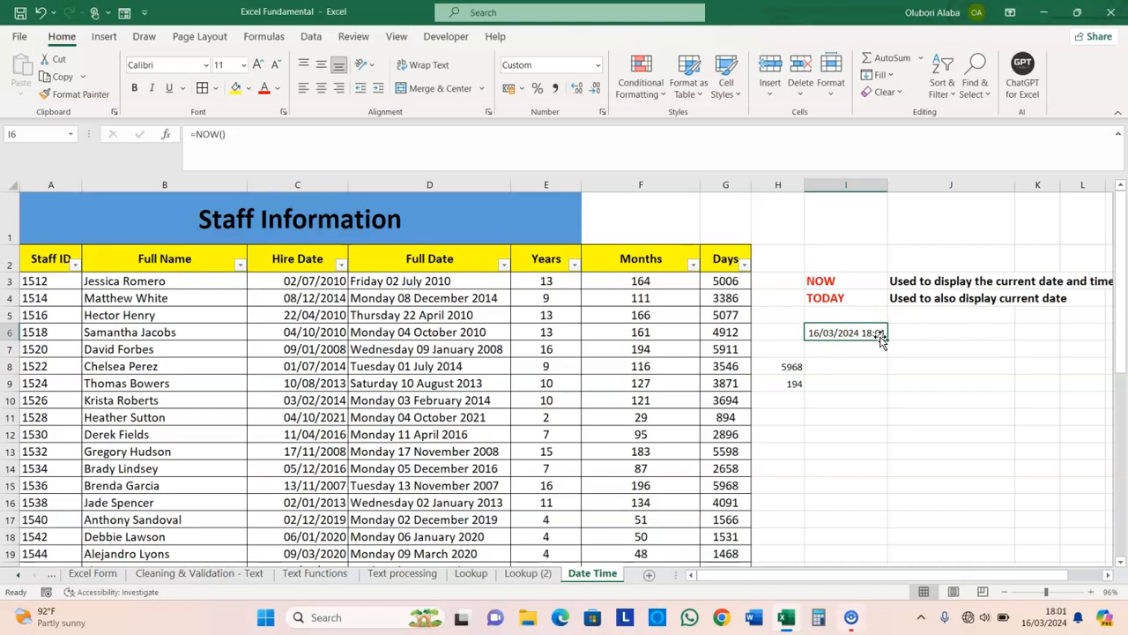
# Enter the formula =TODAY() in cell I7 to display the current date, and select that cell again
pyautogui.click(830, 351)
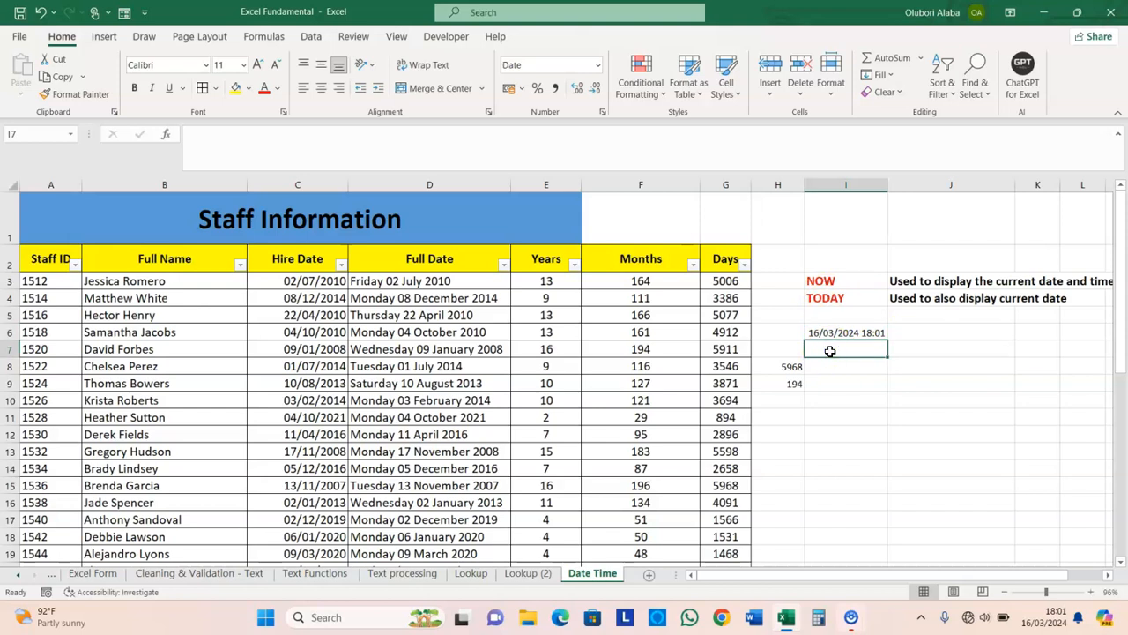
pyautogui.write('=TOD')
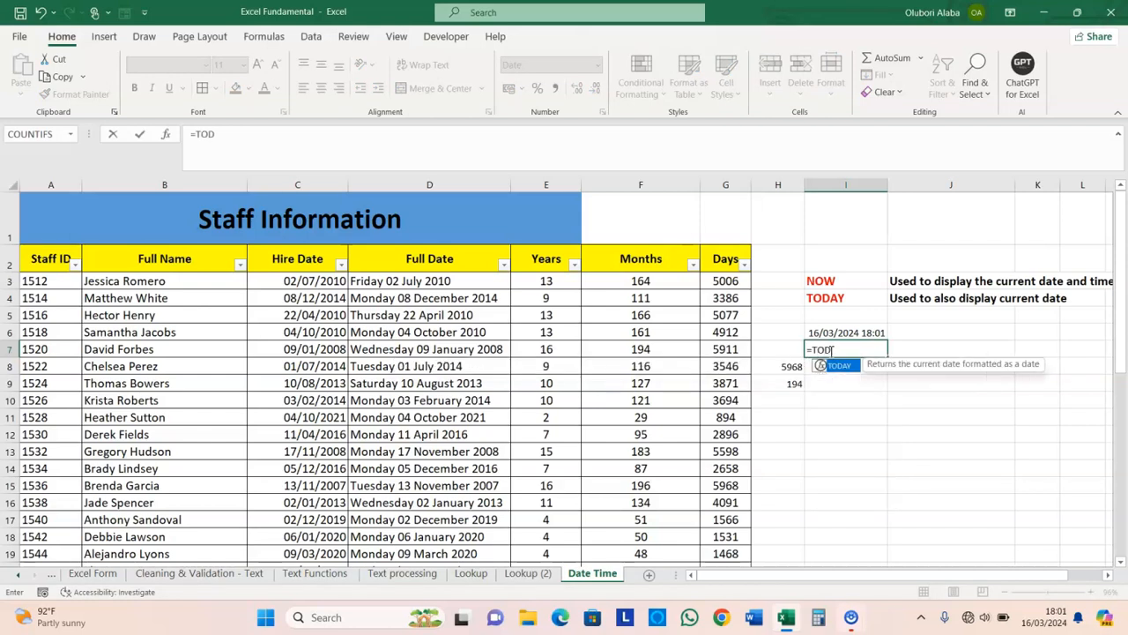
pyautogui.press('Tab')
pyautogui.click(826, 366)
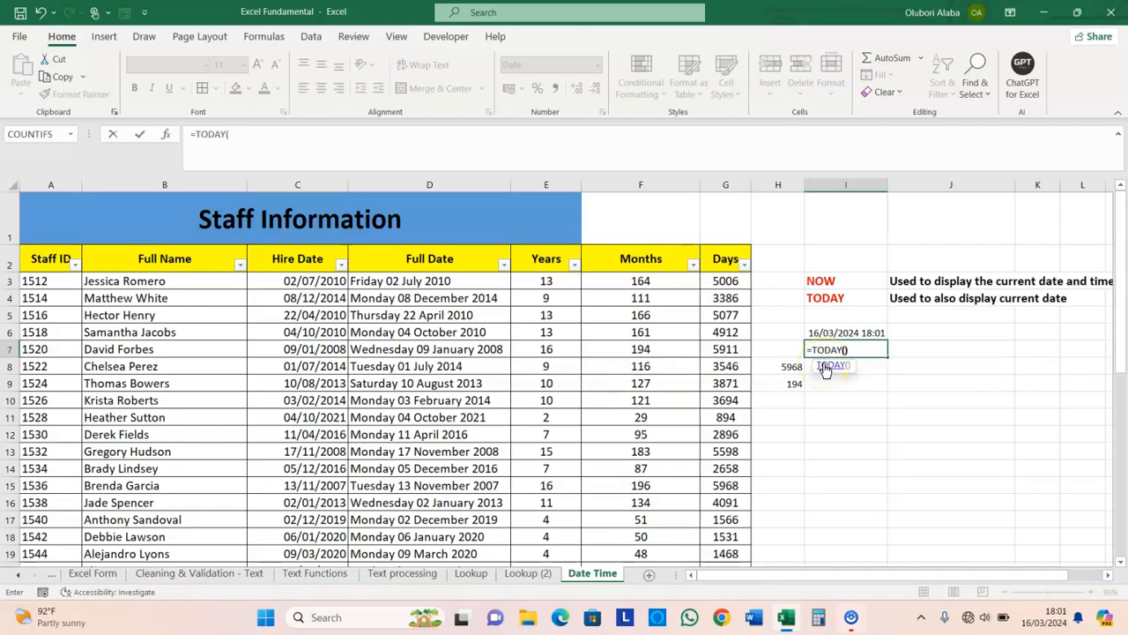
pyautogui.write(')')
pyautogui.press('Return')
pyautogui.click(844, 365)
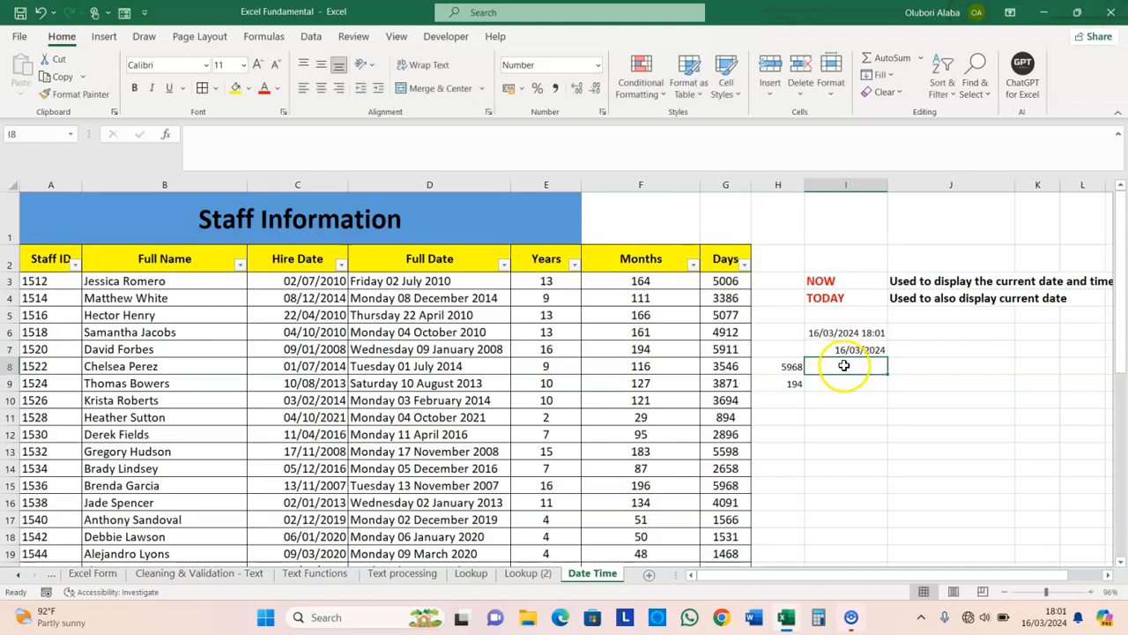
pyautogui.click(859, 351)
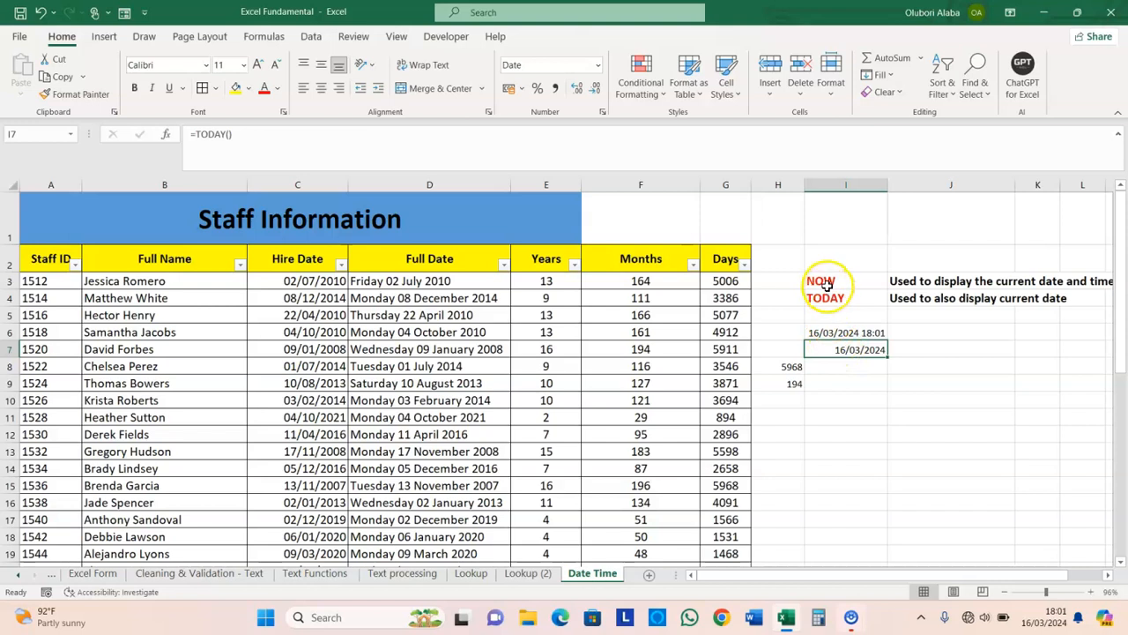
pyautogui.click(837, 350)
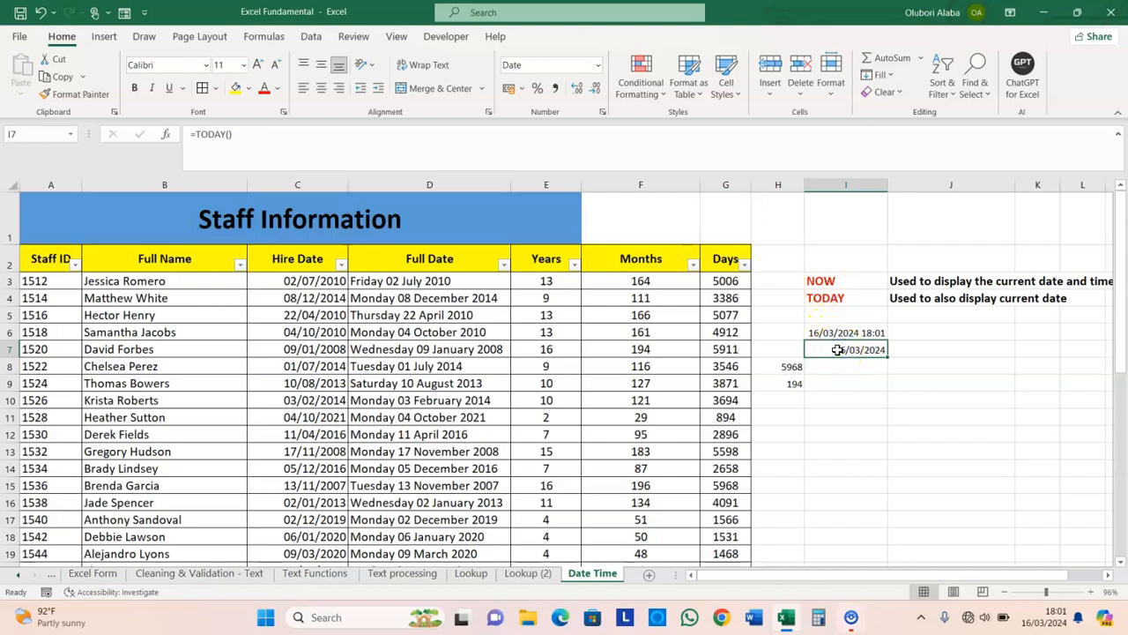